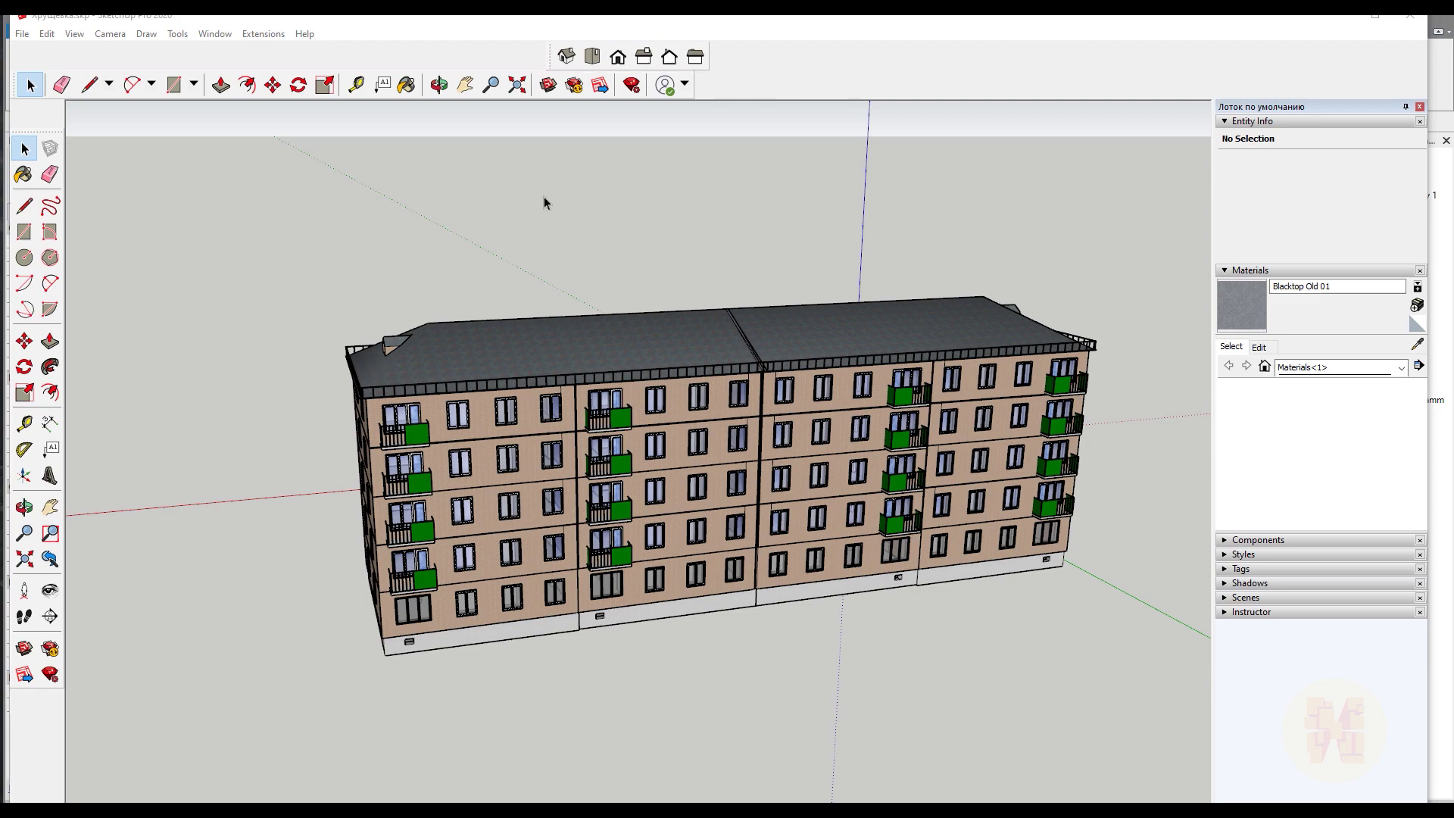
left_click(1346, 22)
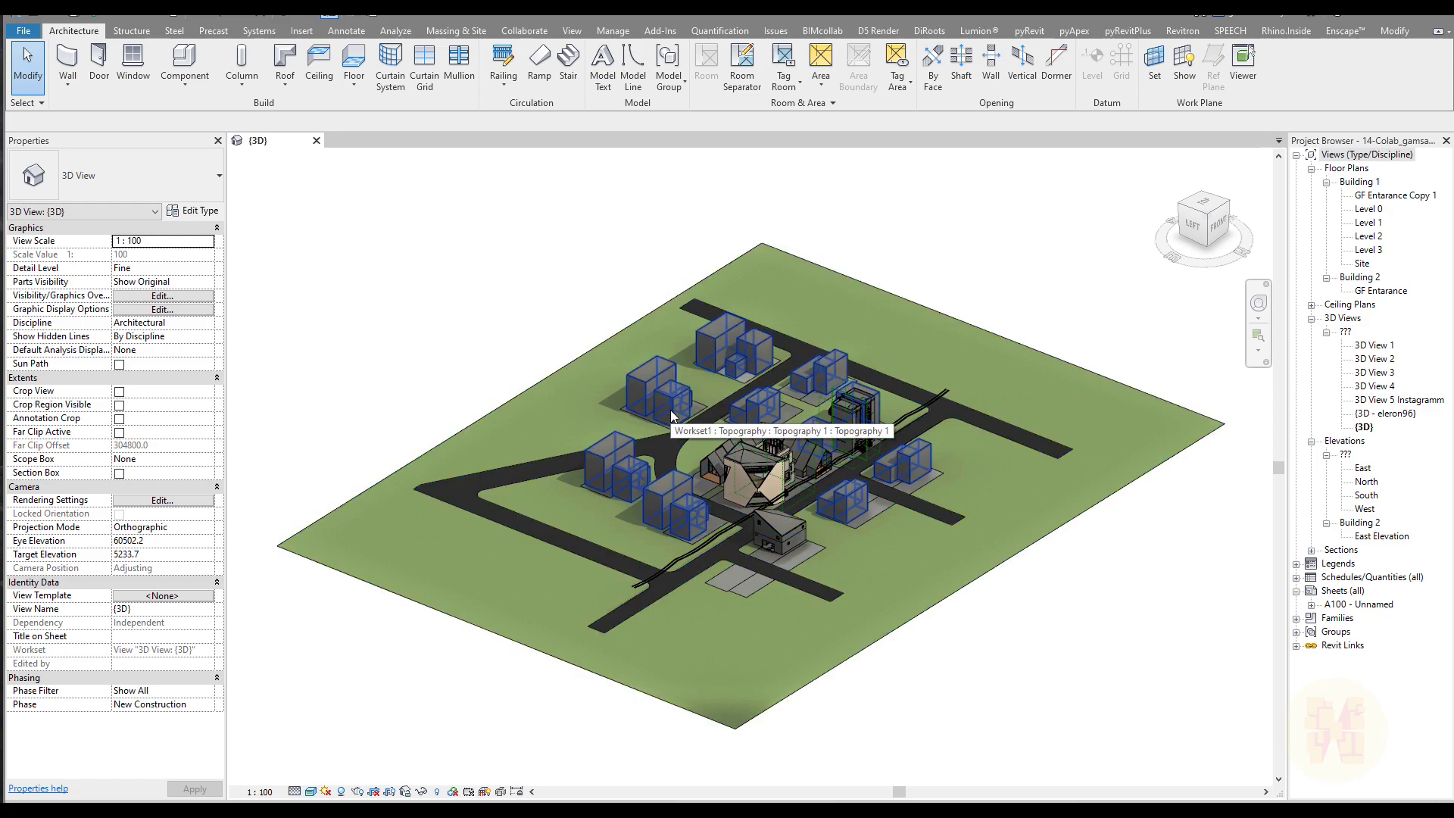
scroll(789, 496, "up", 5)
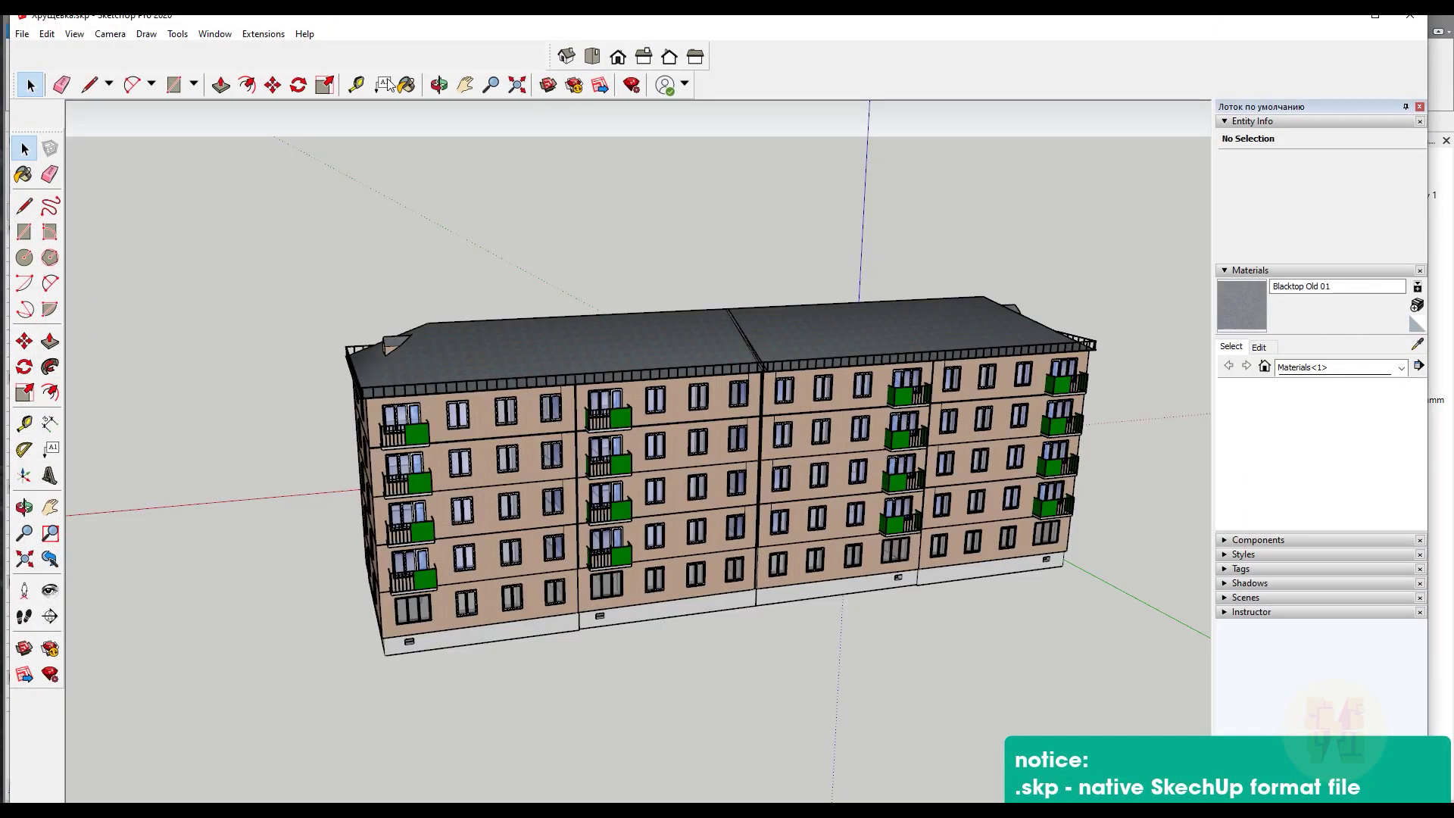
- Save the apartment building model to the desktop as Building in the SketchUp Models (*.skp) format
left_click(110, 33)
left_click(47, 34)
mouse_move(21, 34)
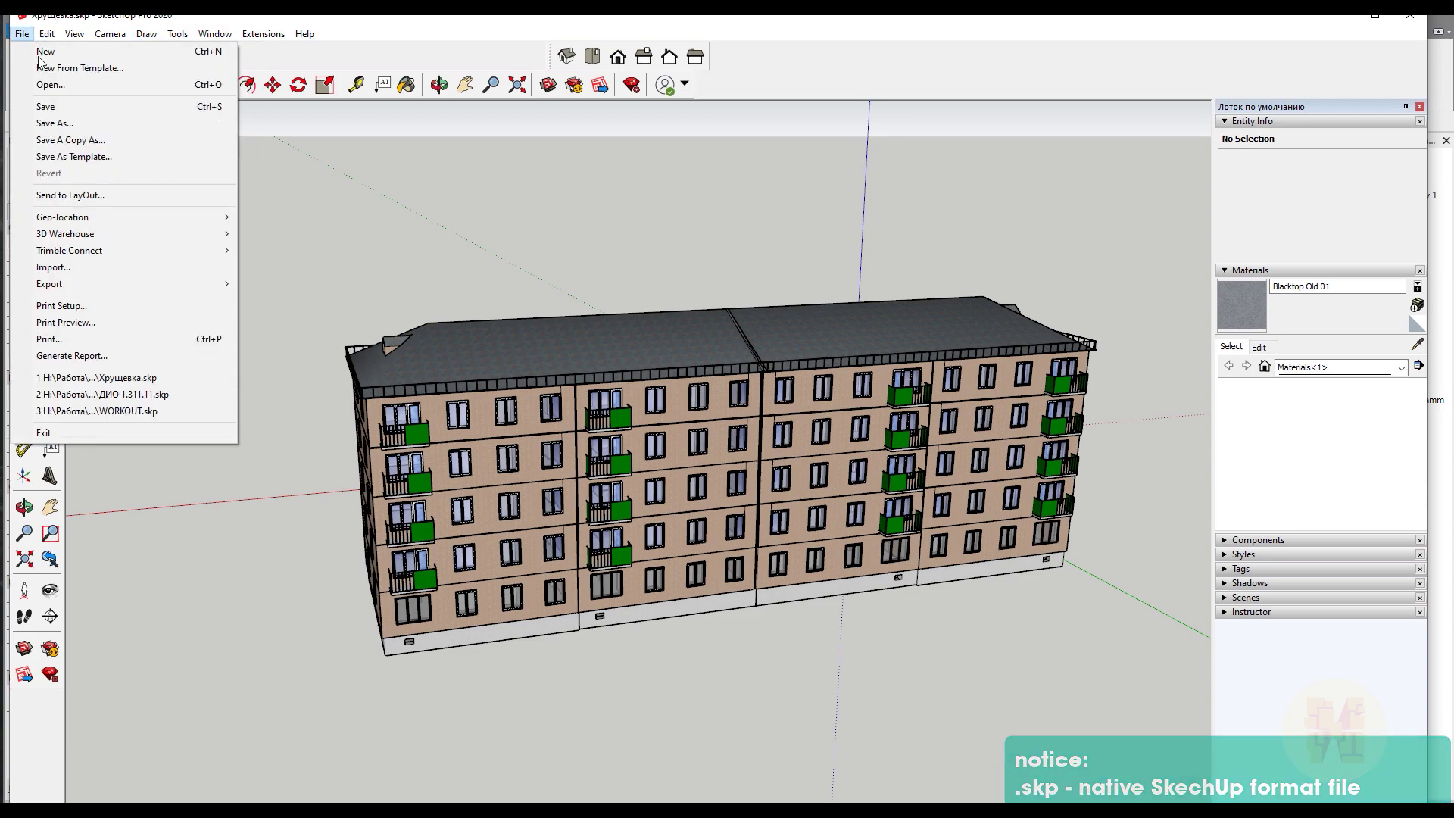
left_click(79, 124)
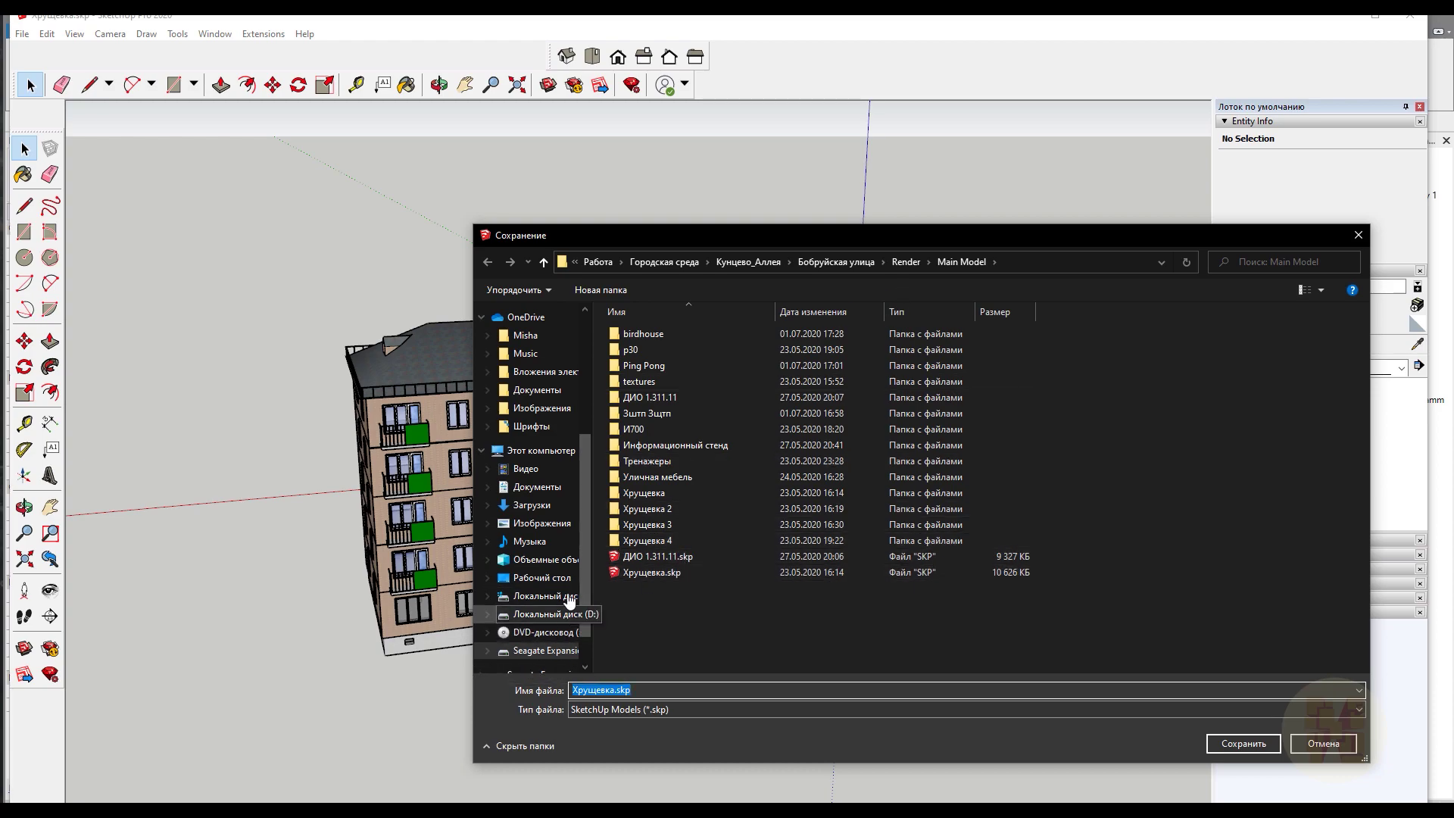
left_click(553, 577)
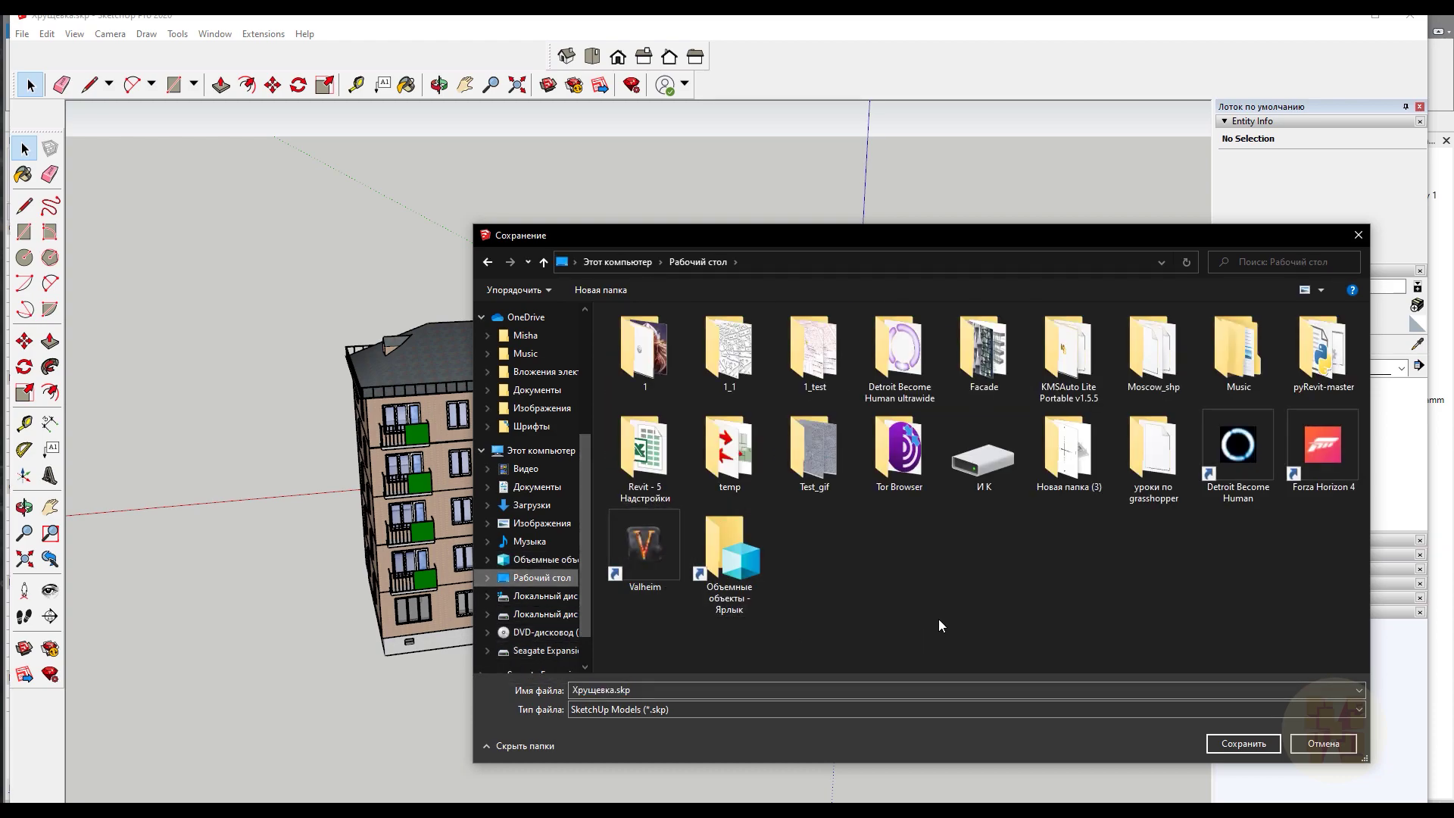
left_click(685, 687)
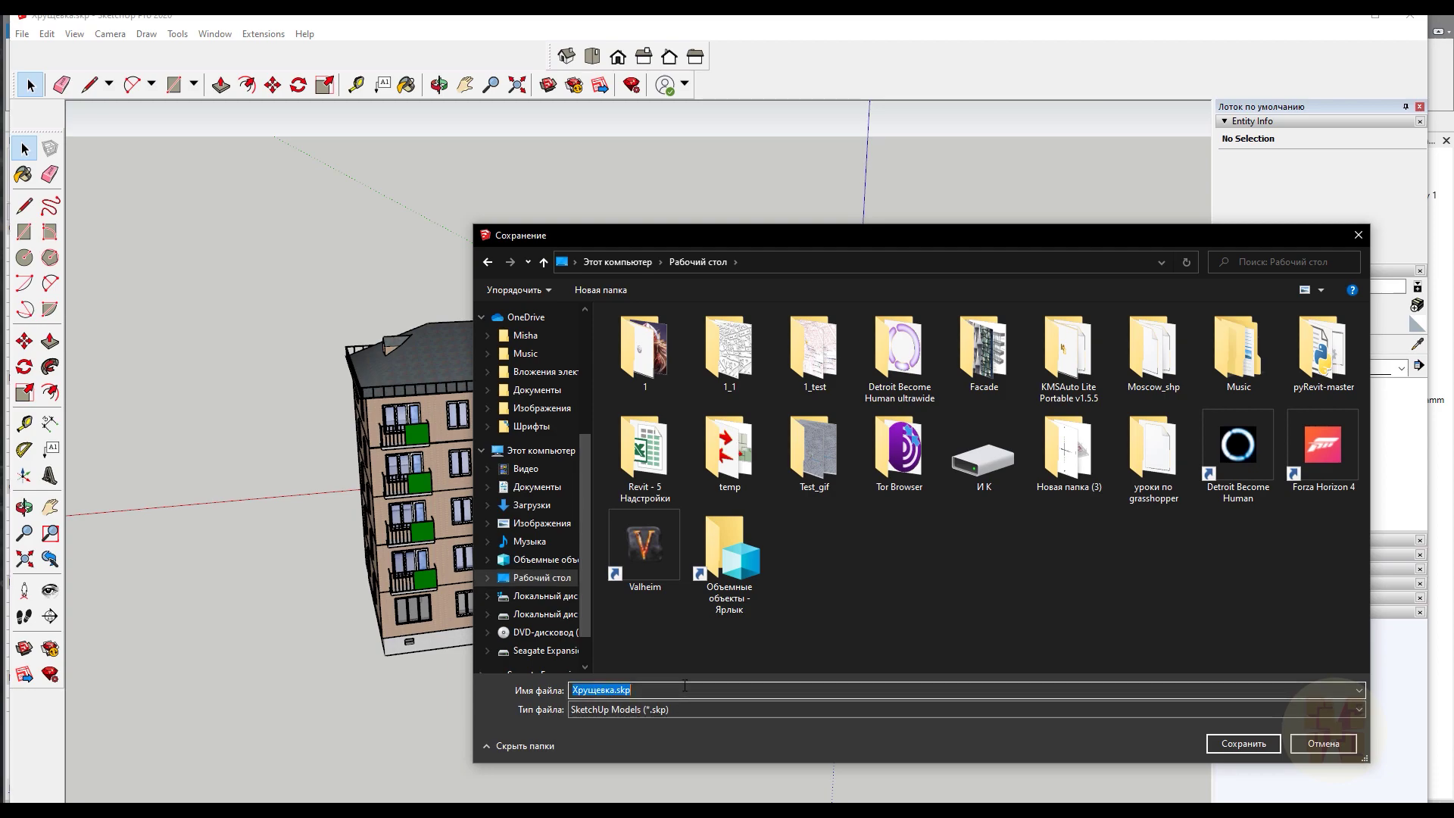
type("Building")
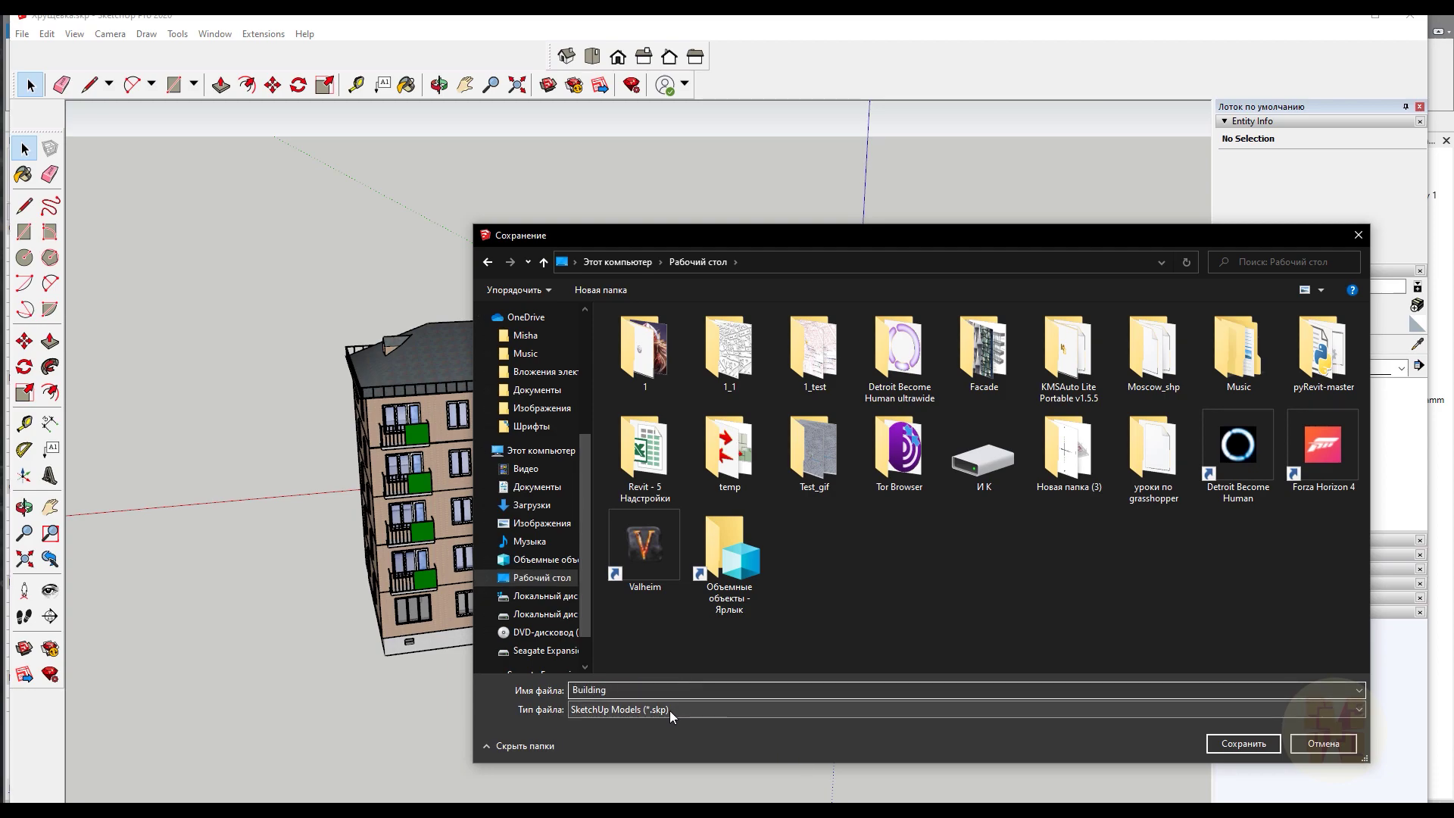
left_click(648, 709)
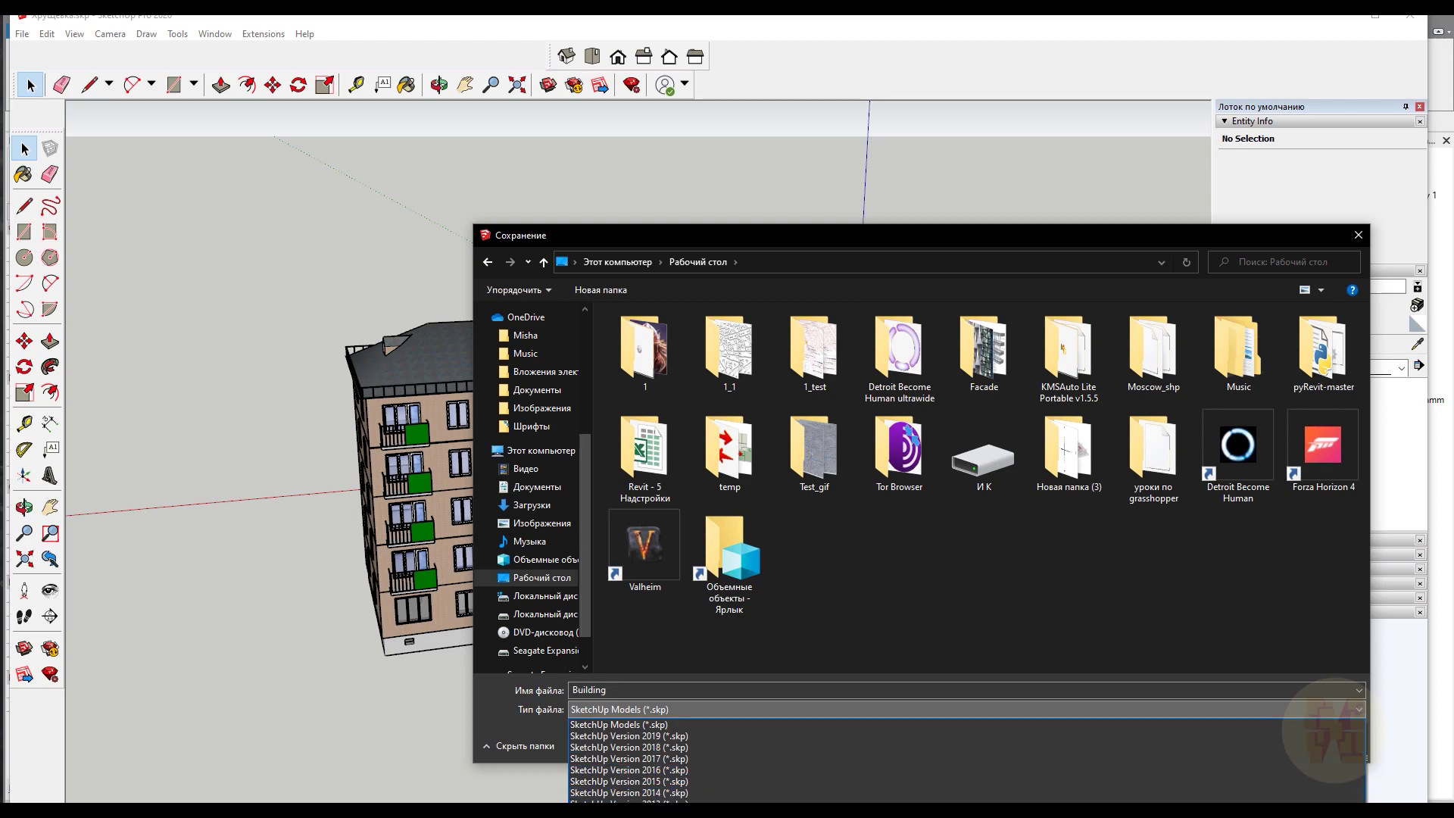
left_click(615, 727)
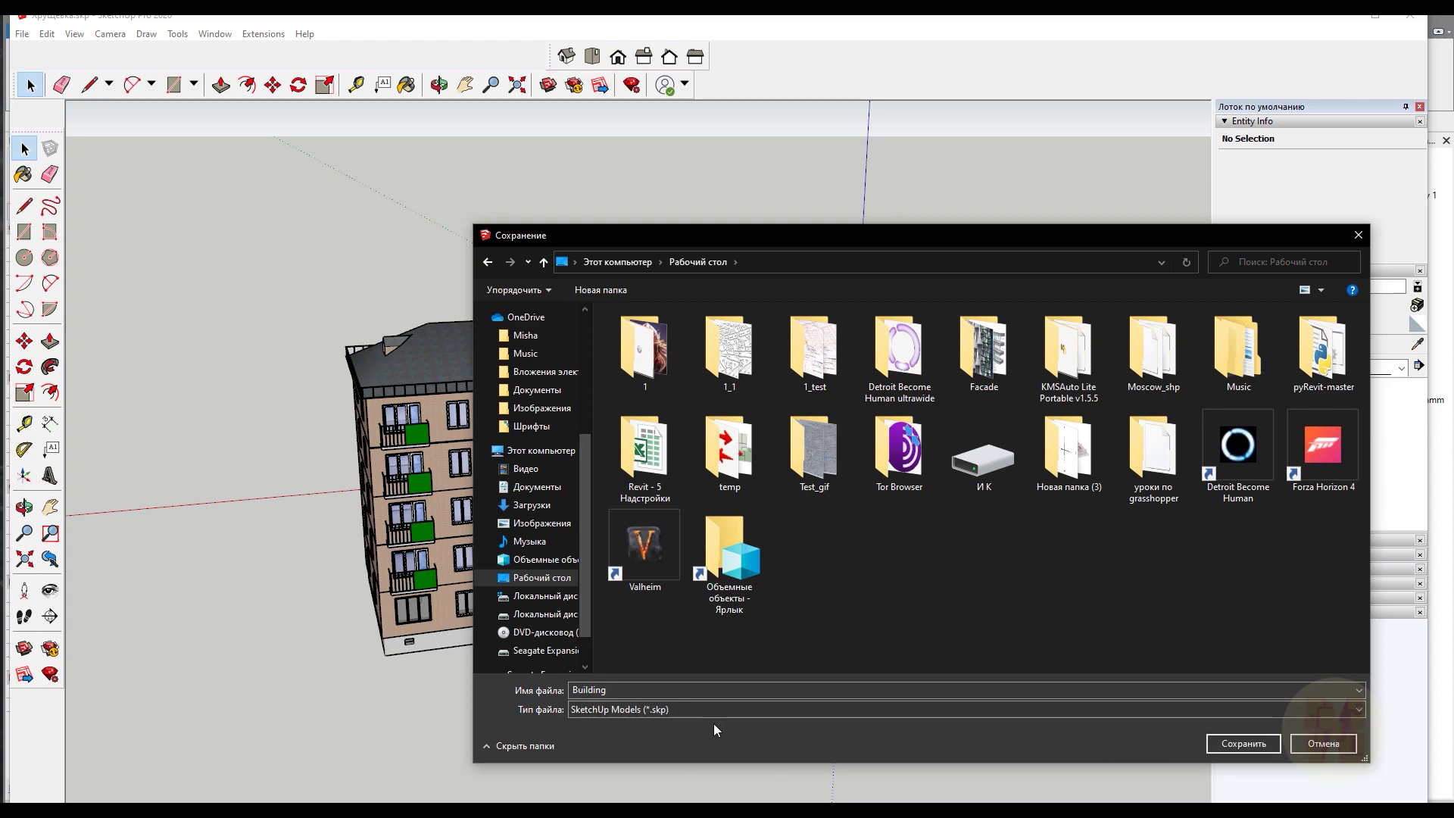
left_click(1242, 743)
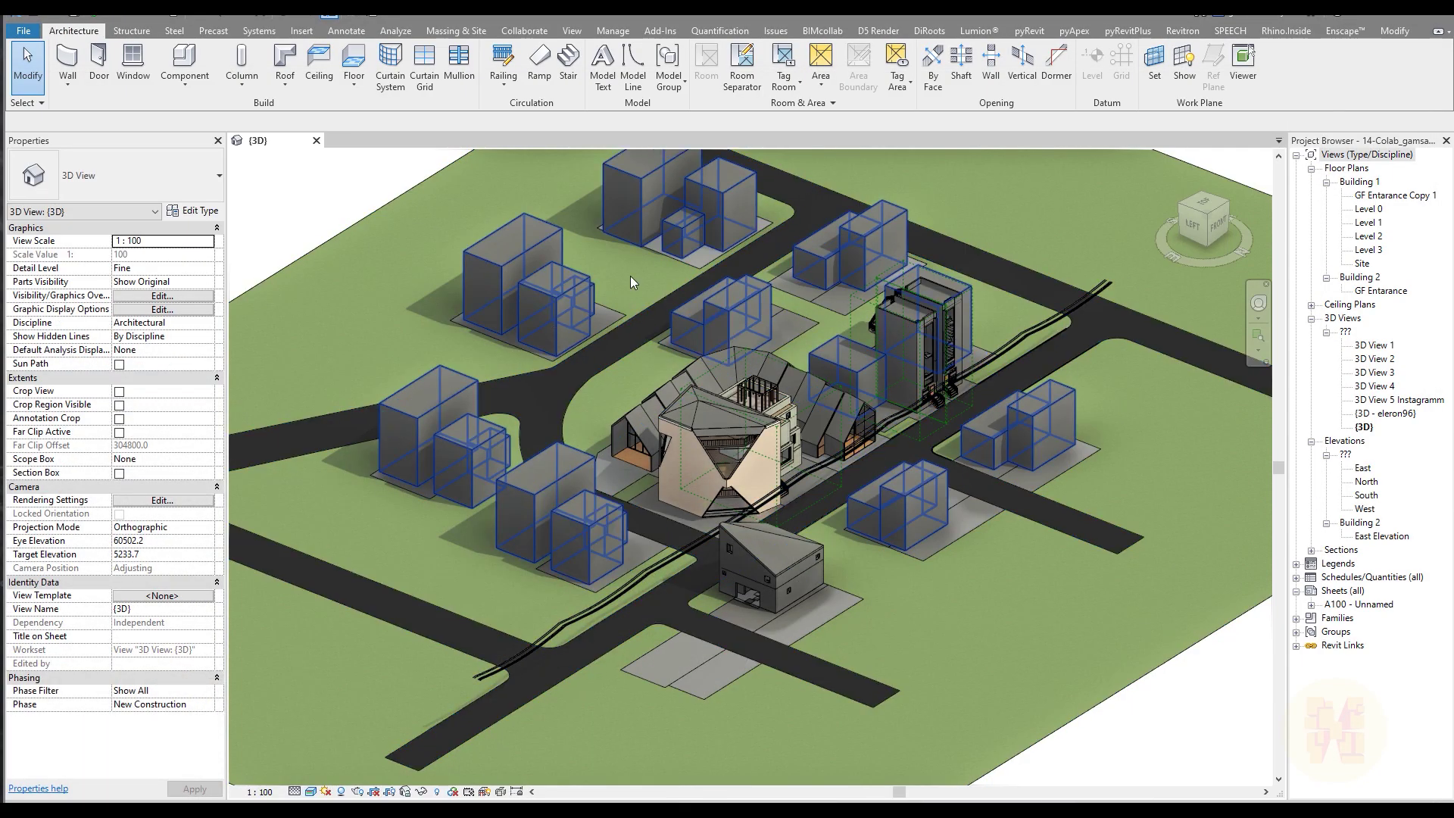
- Switch to Revit, start linking a CAD file into the 3D view, and set the file type to SketchUp Files (*.skp)
scroll(759, 460, "up", 3)
scroll(757, 454, "down", 5)
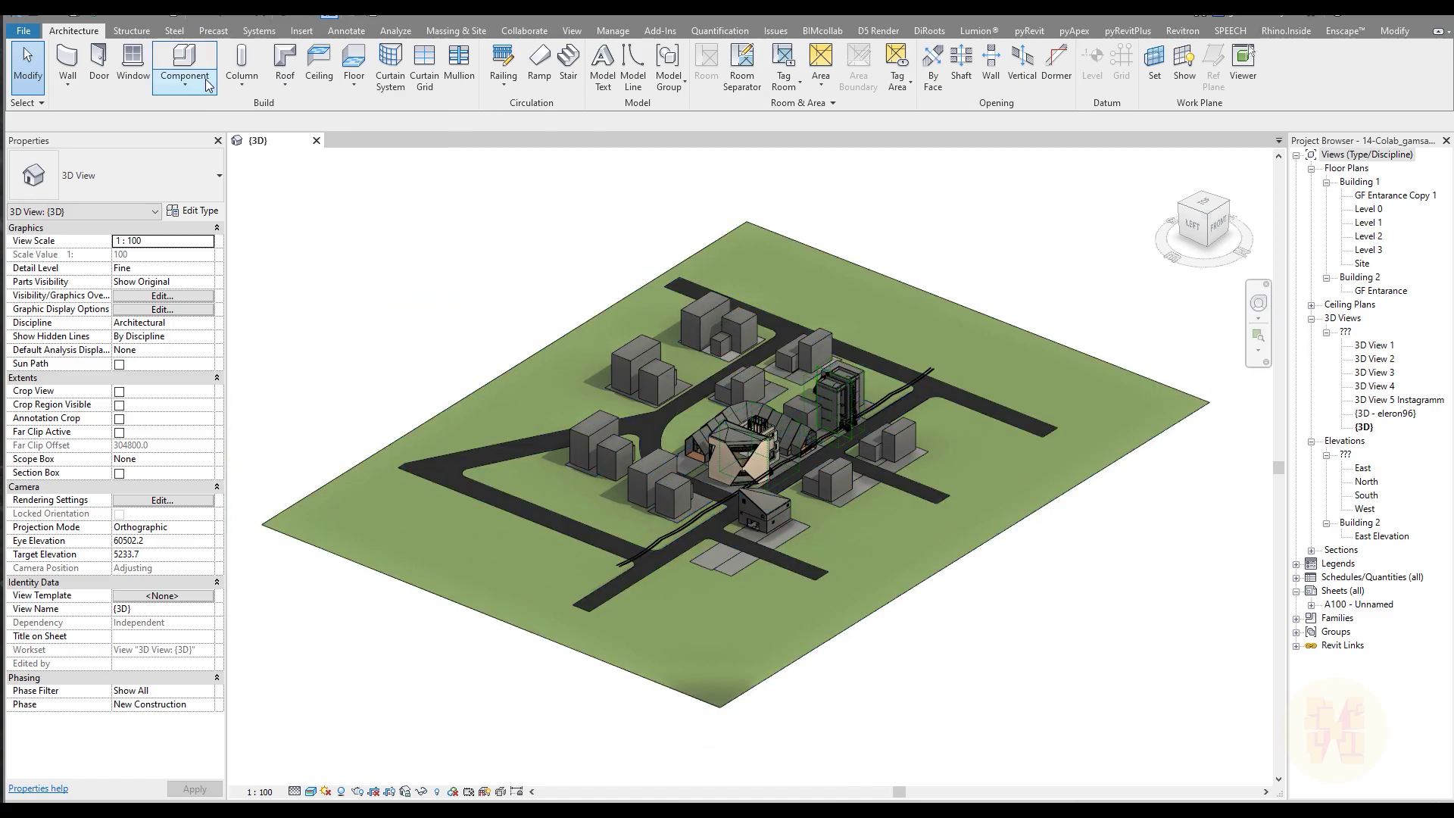
left_click(302, 34)
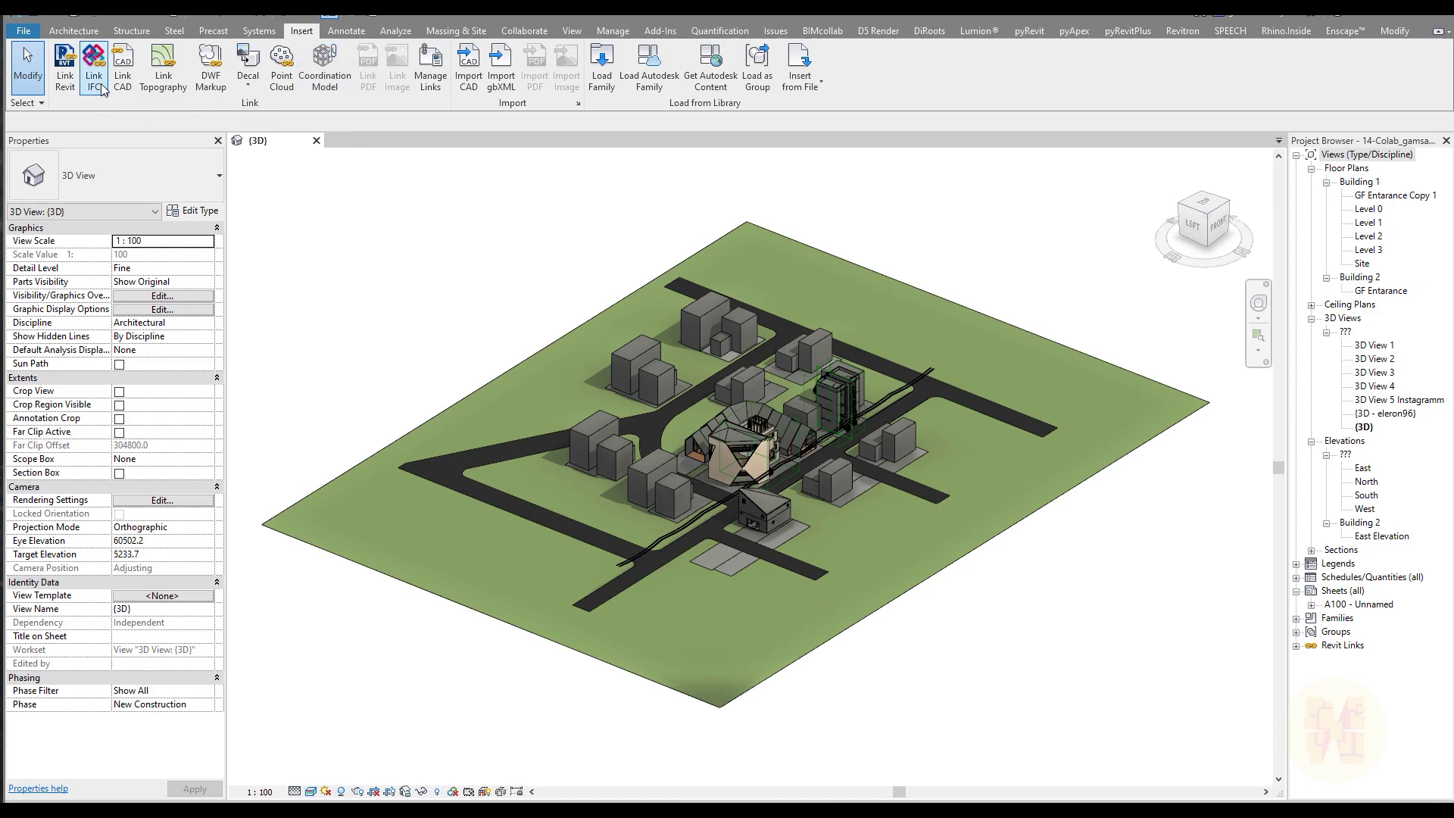
left_click(125, 72)
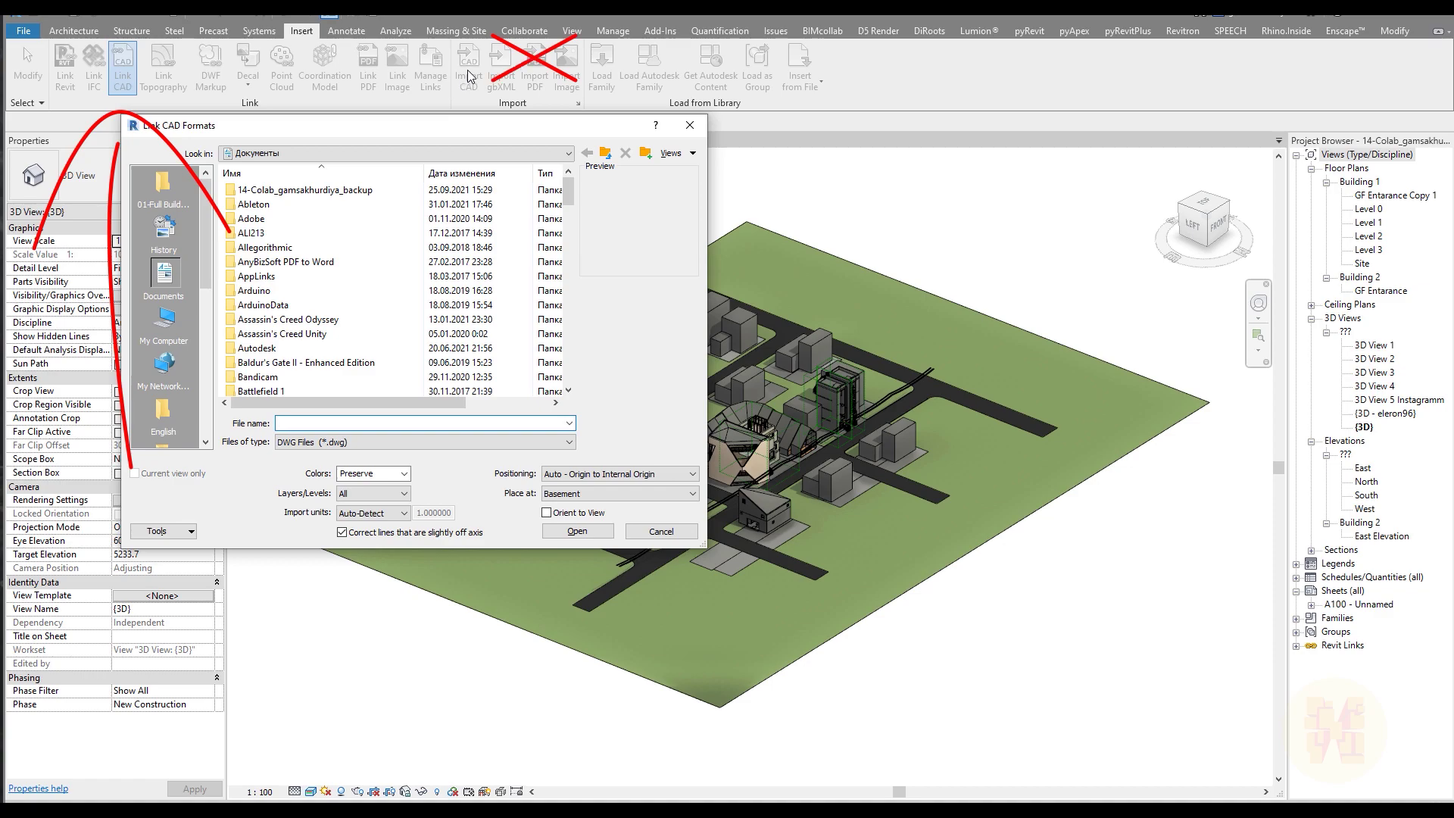
left_click_drag(463, 130, 659, 146)
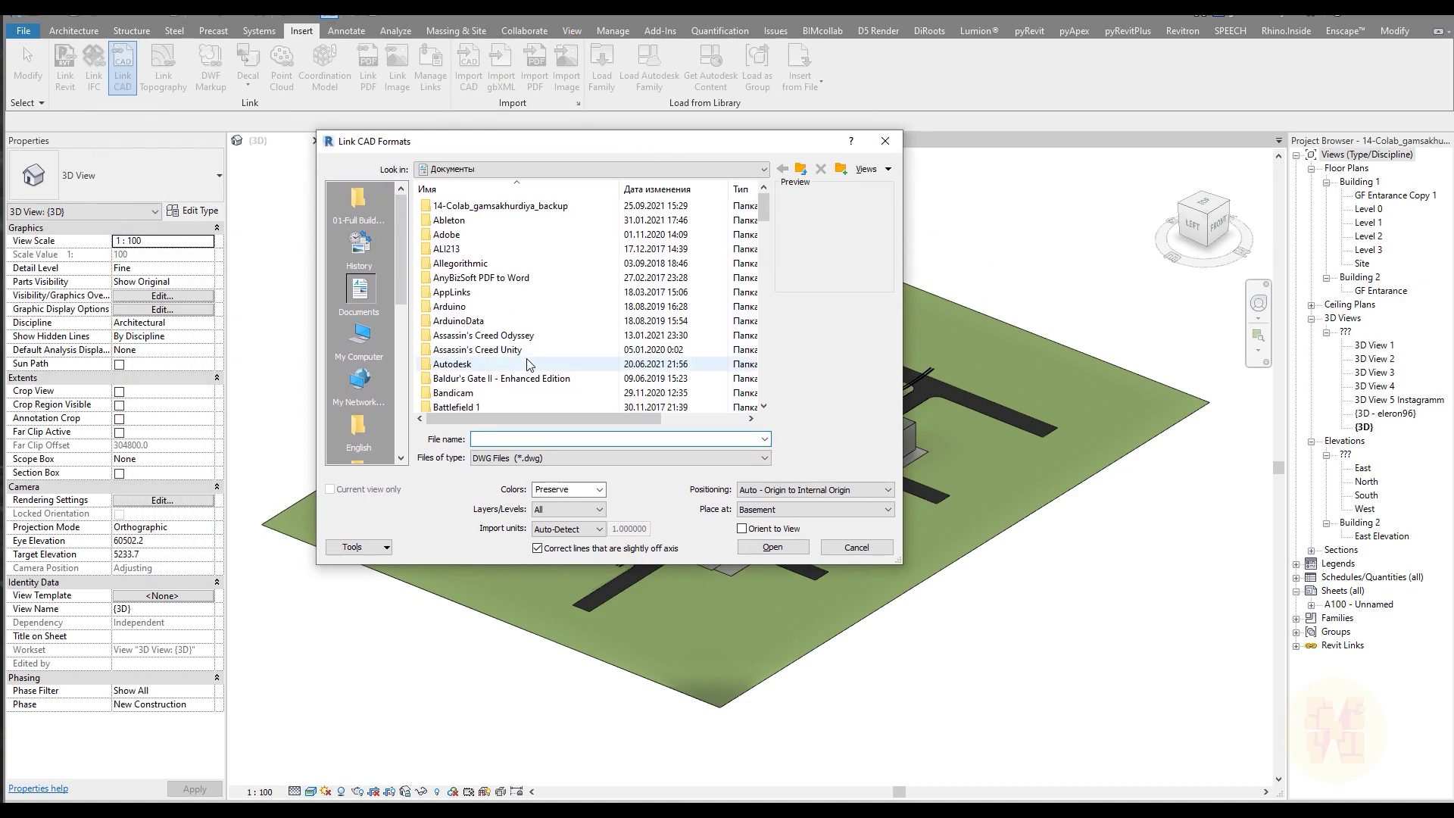
left_click(579, 457)
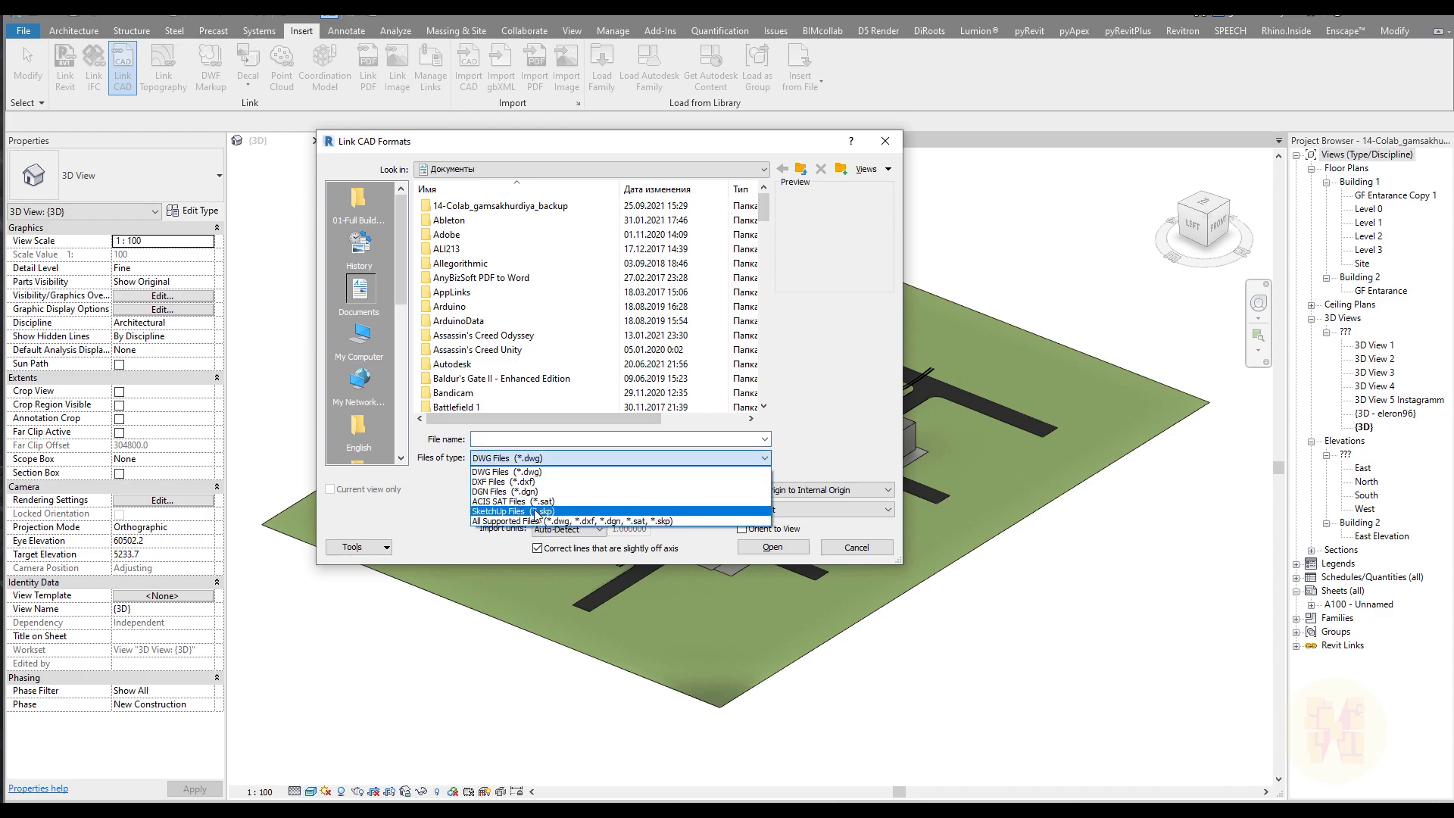
left_click(542, 511)
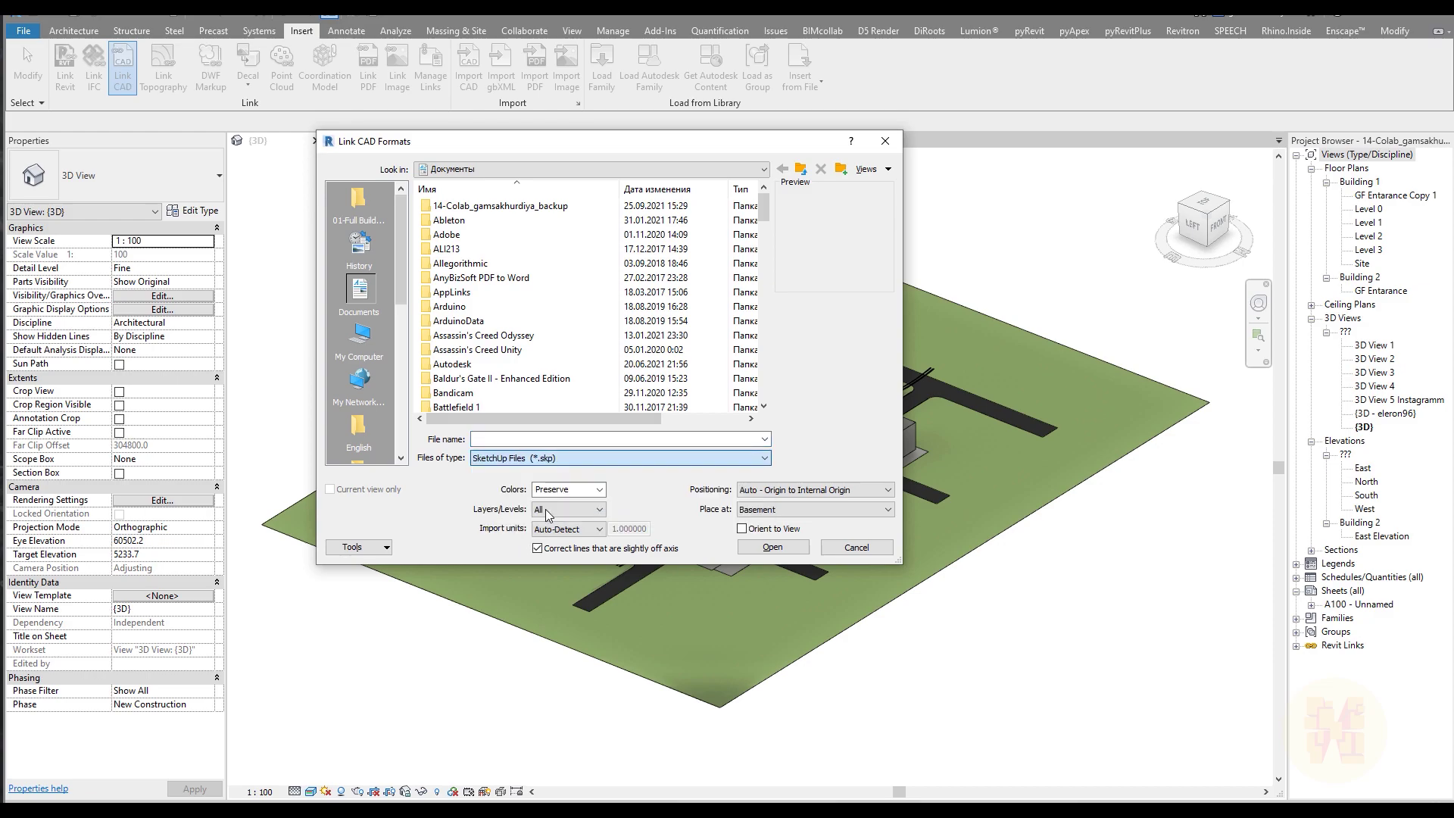
- Link Building.skp from the desktop into the site model
left_click(359, 335)
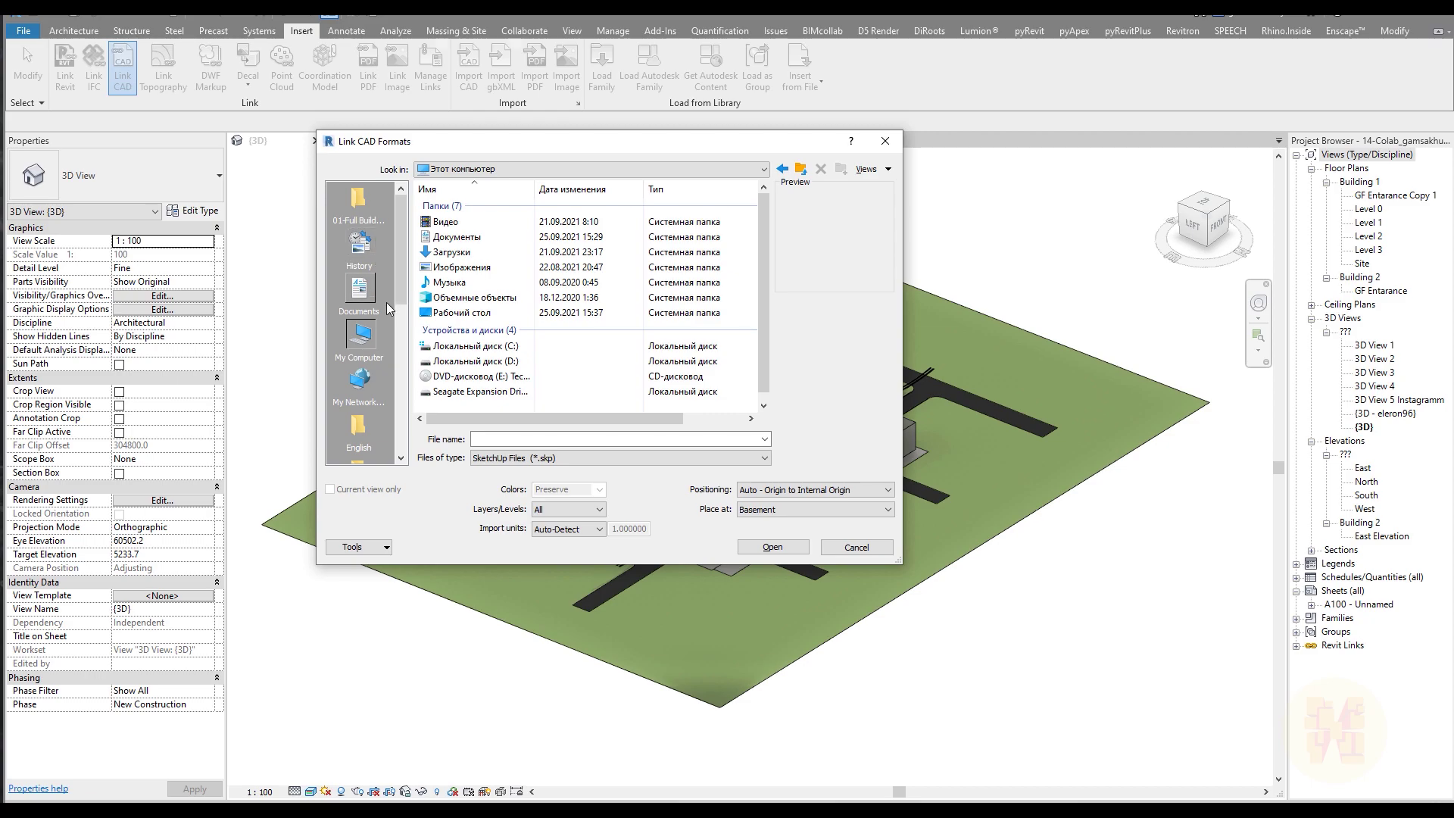
double_click(462, 312)
scroll(600, 356, "down", 2)
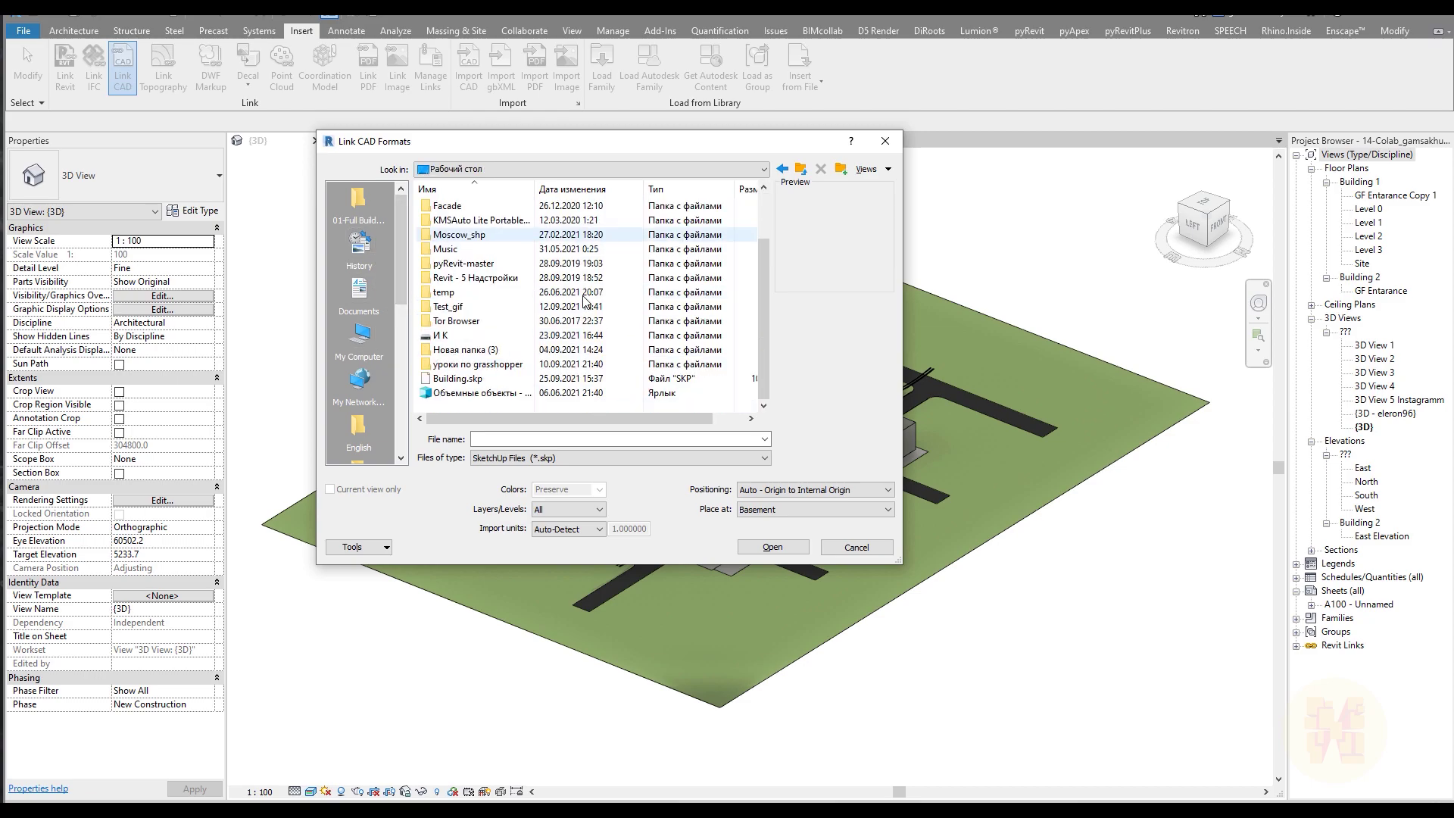
left_click(457, 378)
left_click(772, 546)
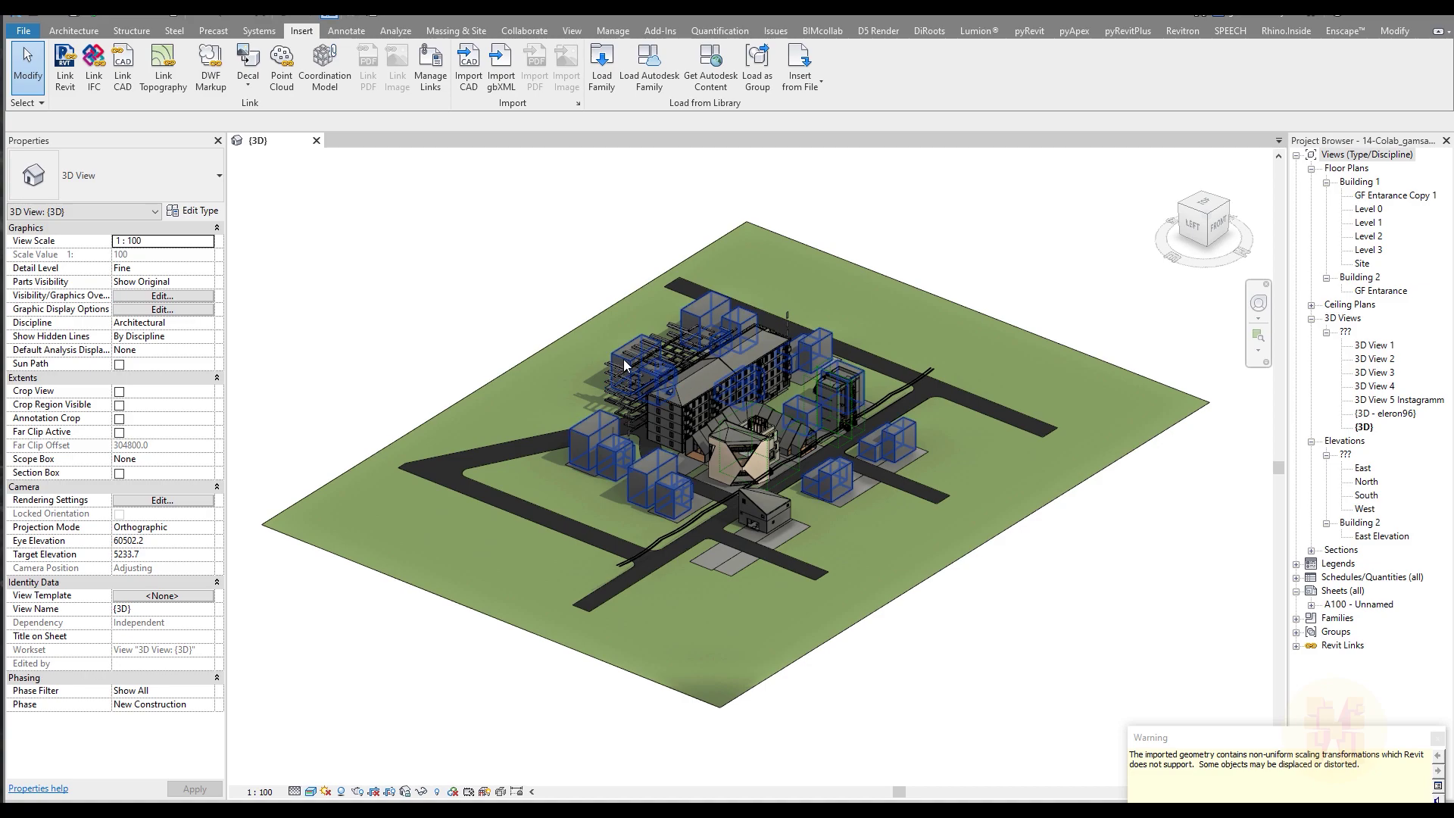
- Unpin the linked Building.skp model and move it away from the central buildings to the road corner at the site's edge
scroll(725, 420, "up", 5)
left_click(726, 405)
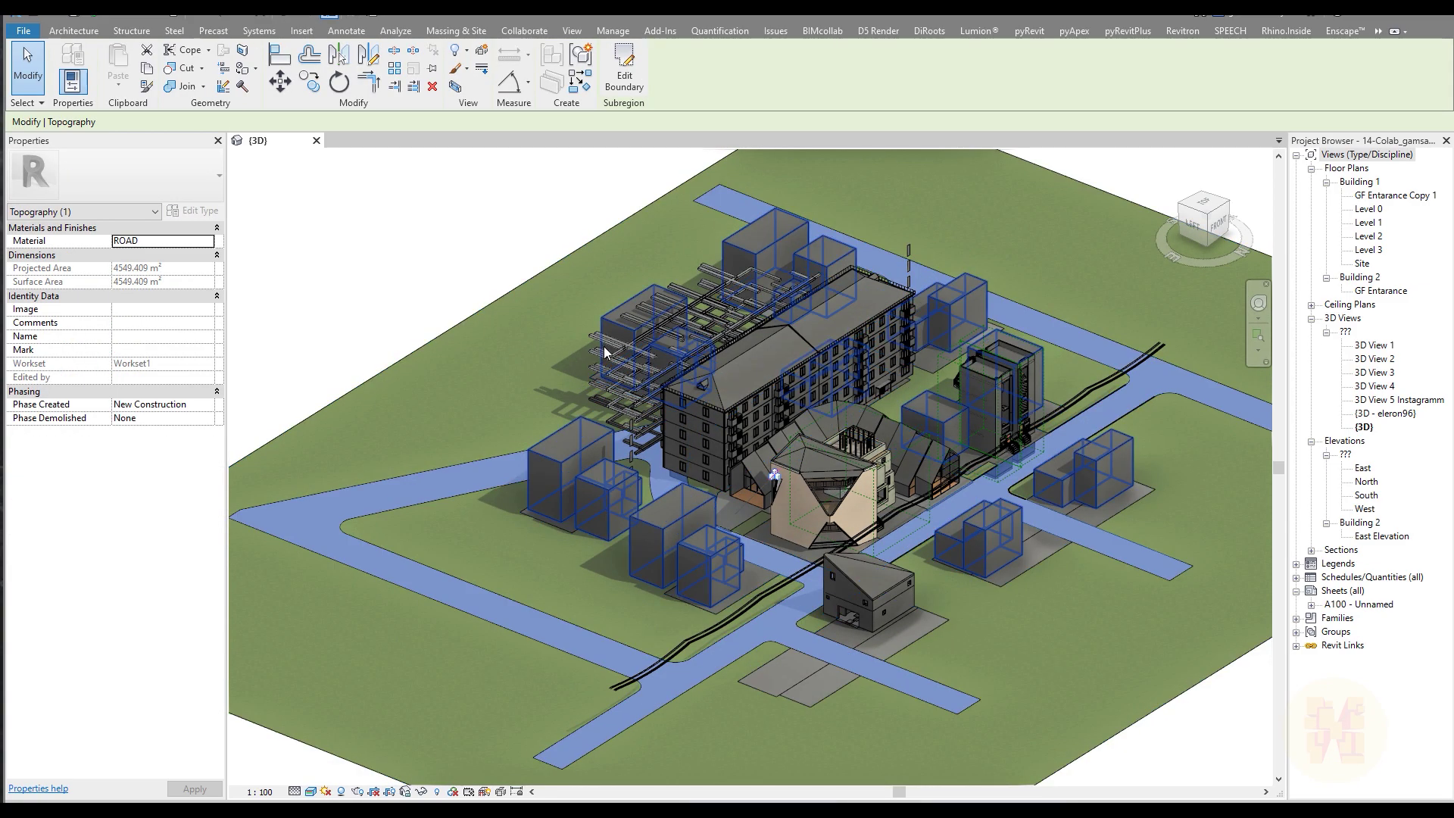
left_click(707, 418)
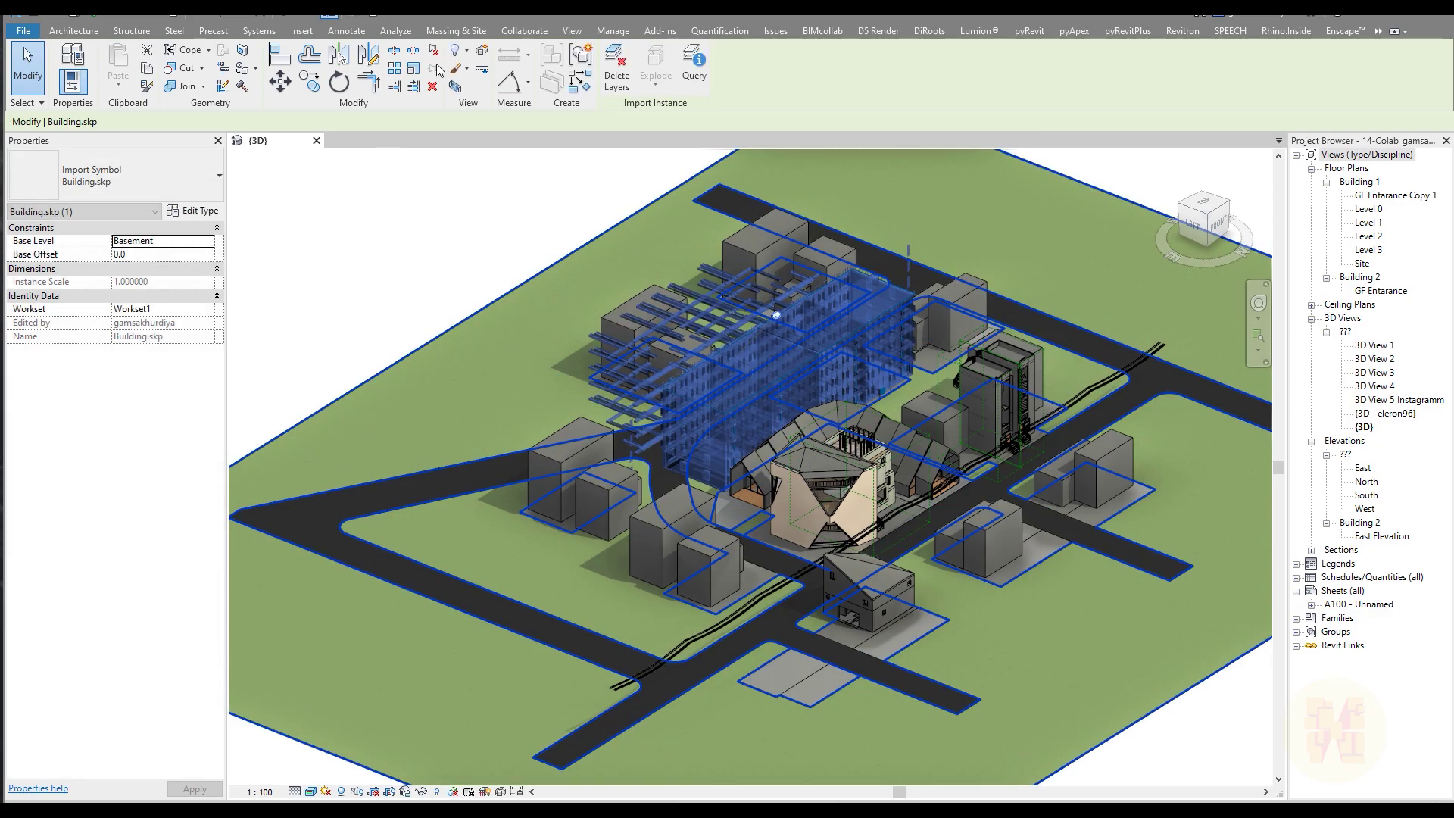
left_click(434, 53)
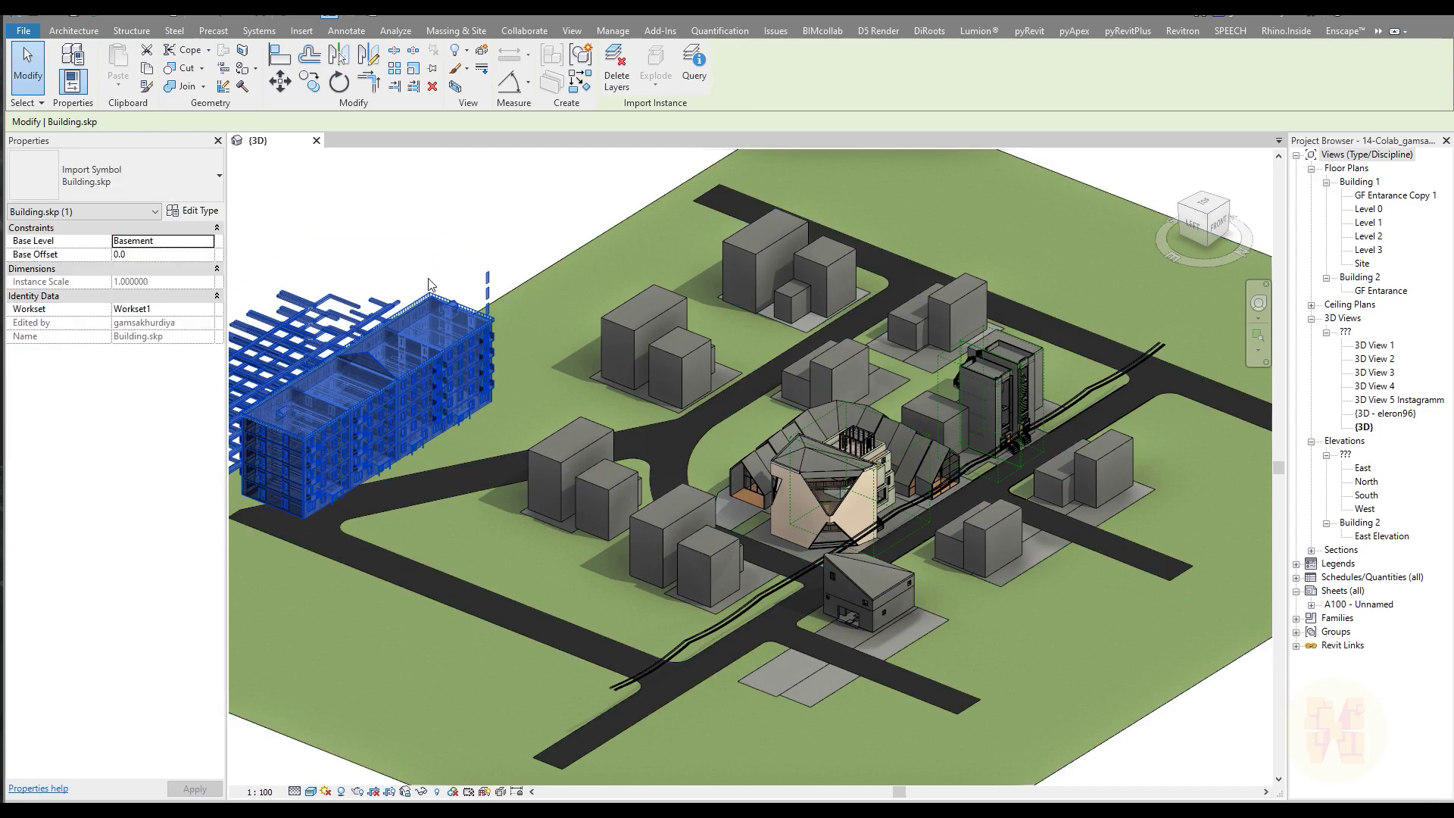
- Examine the linked building's geometry and its roof elements for displaced or distorted parts
scroll(290, 394, "down", 1)
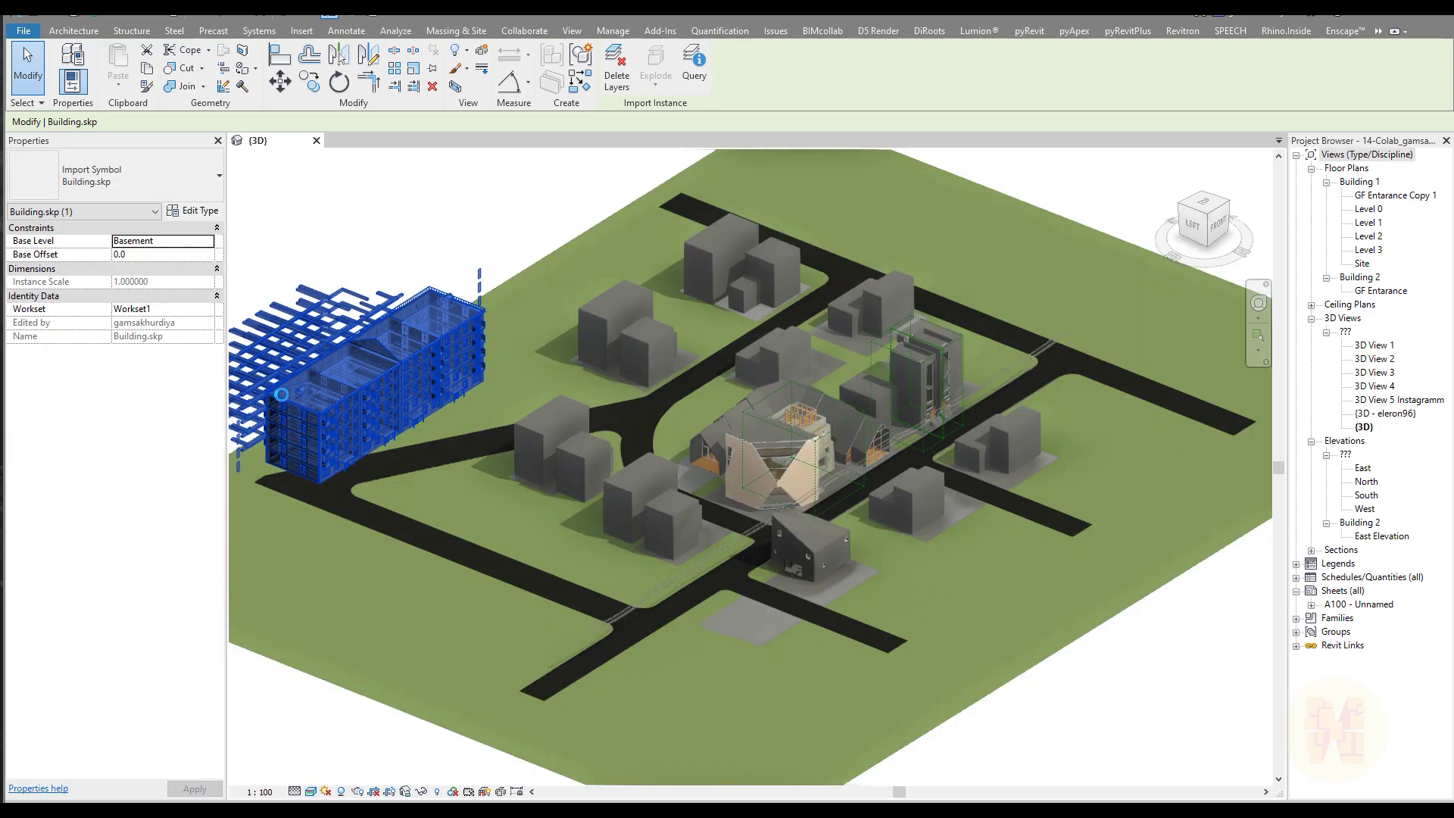
scroll(382, 326, "down", 2)
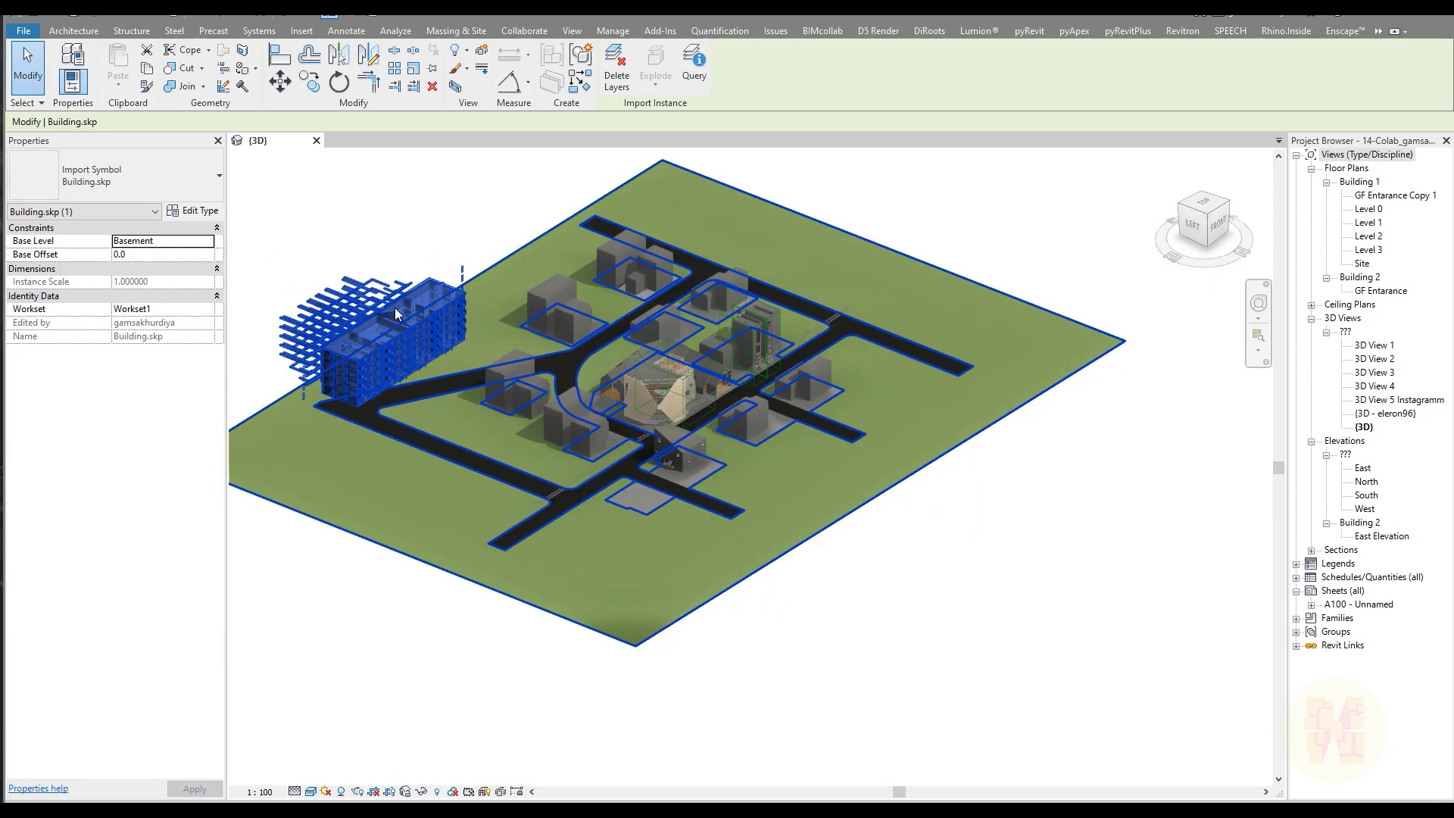
scroll(436, 291, "up", 3)
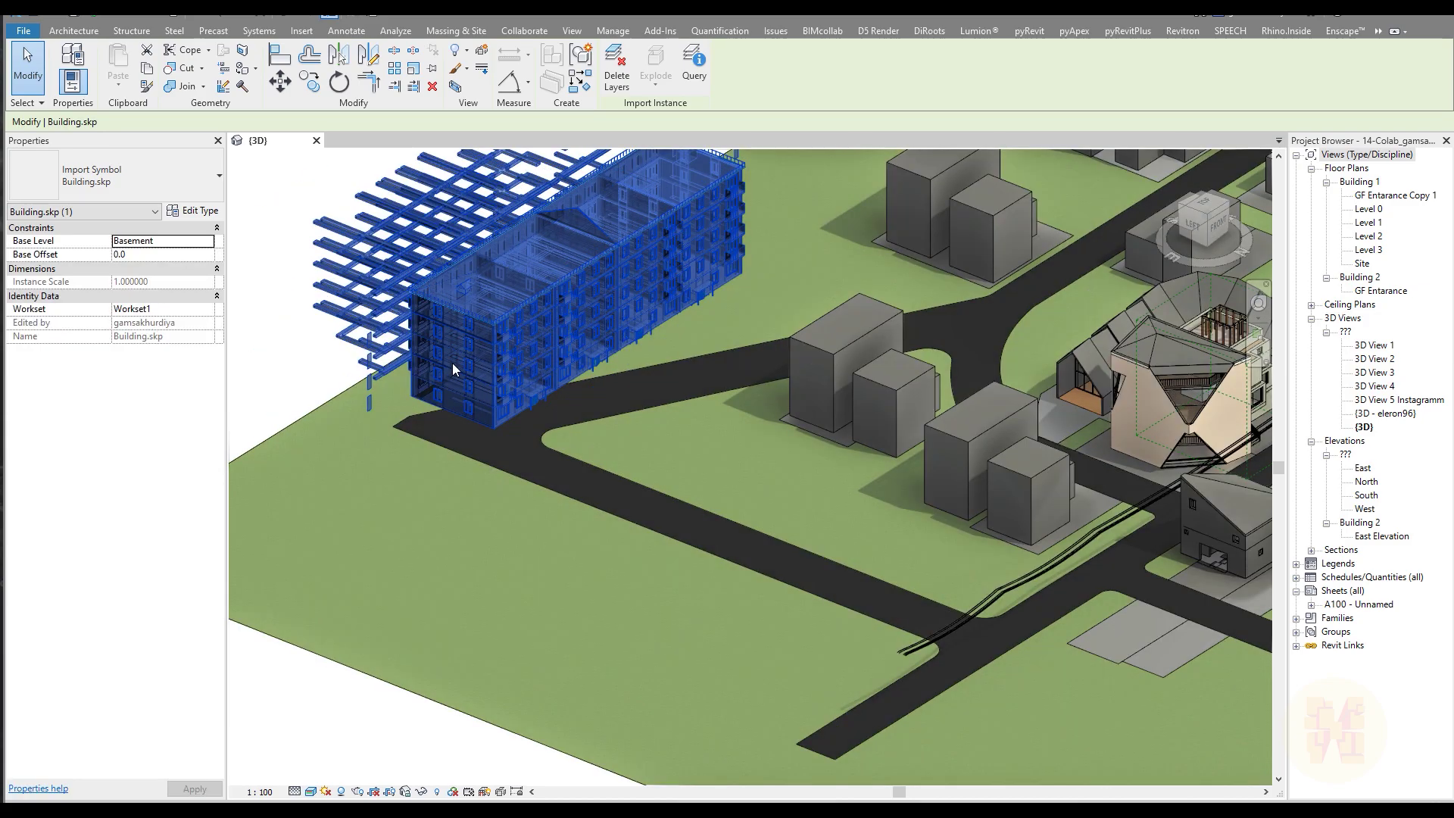
scroll(452, 364, "down", 3)
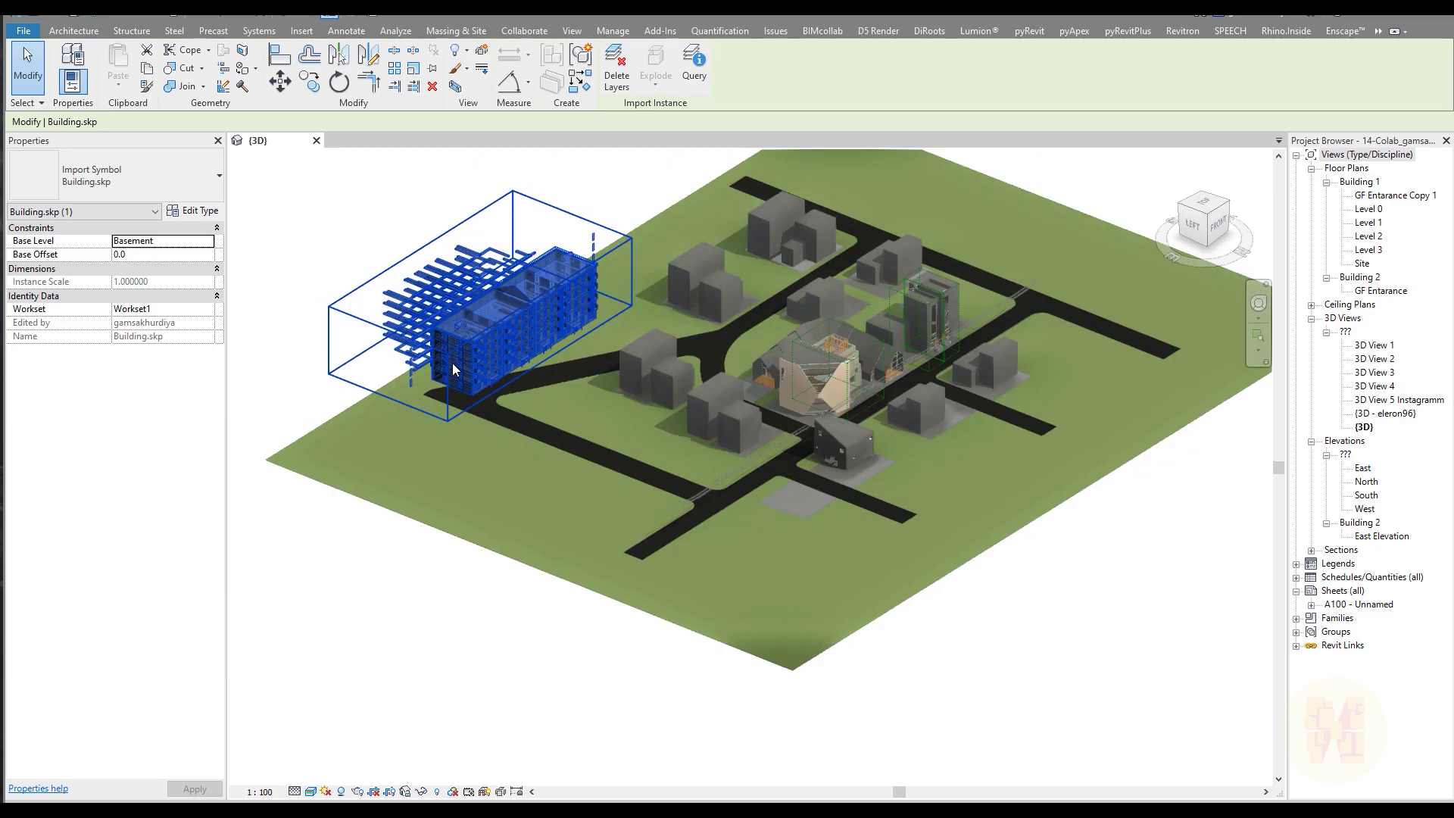
scroll(695, 222, "down", 1)
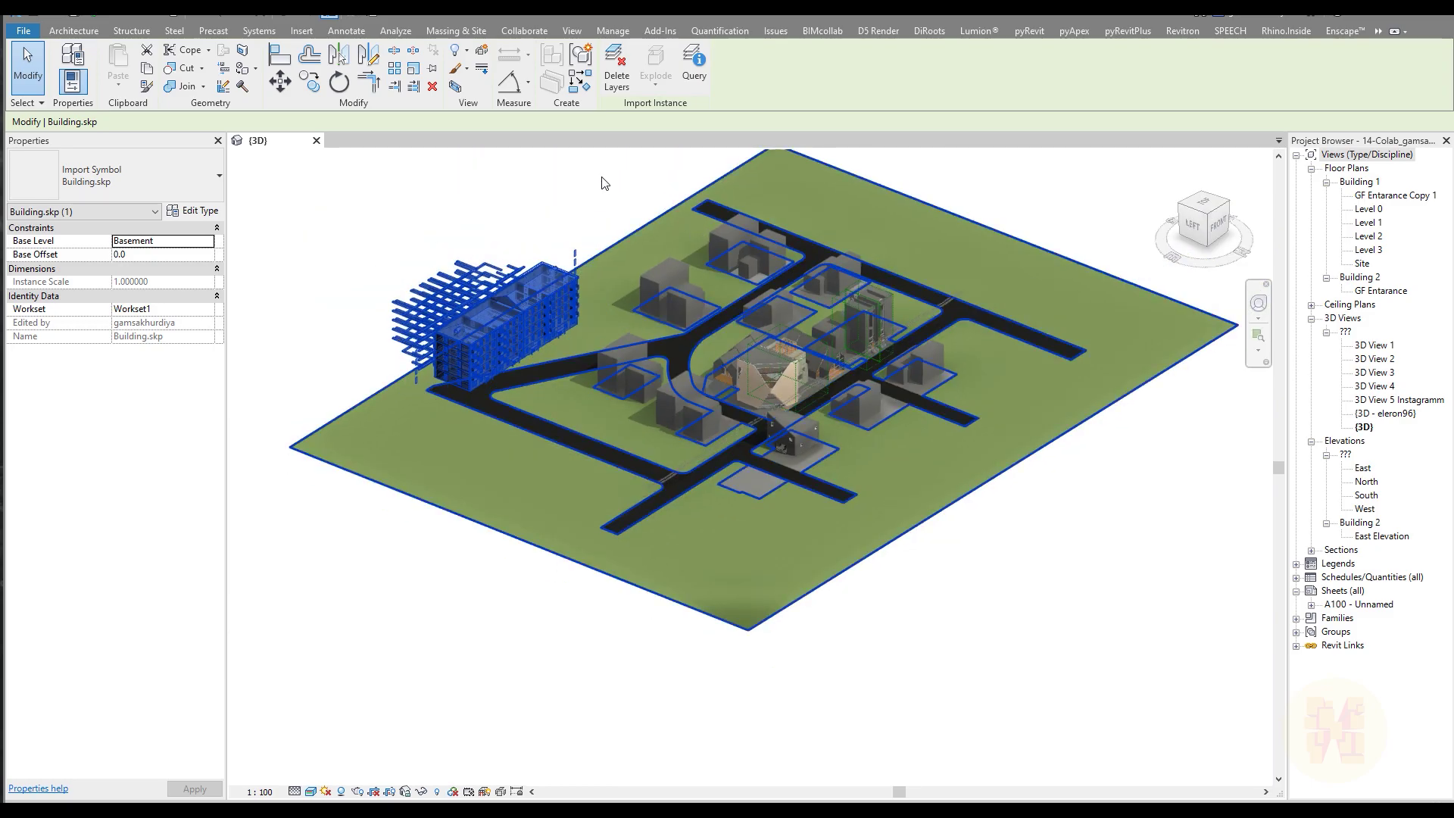
scroll(604, 183, "up", 1)
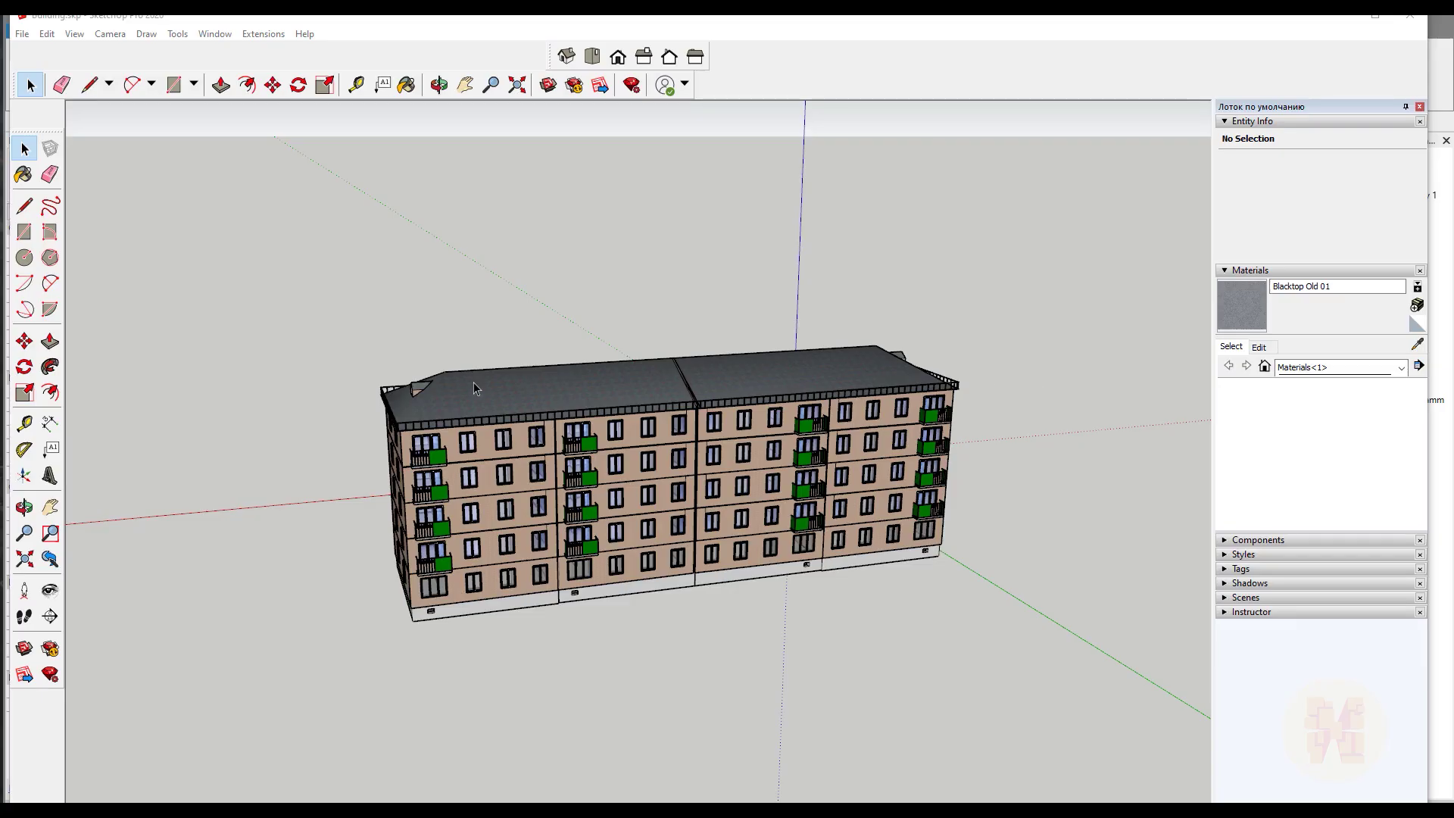
- Switch to SketchUp and open the building's nested groups level by level to inspect how the model is structured
left_click(521, 414)
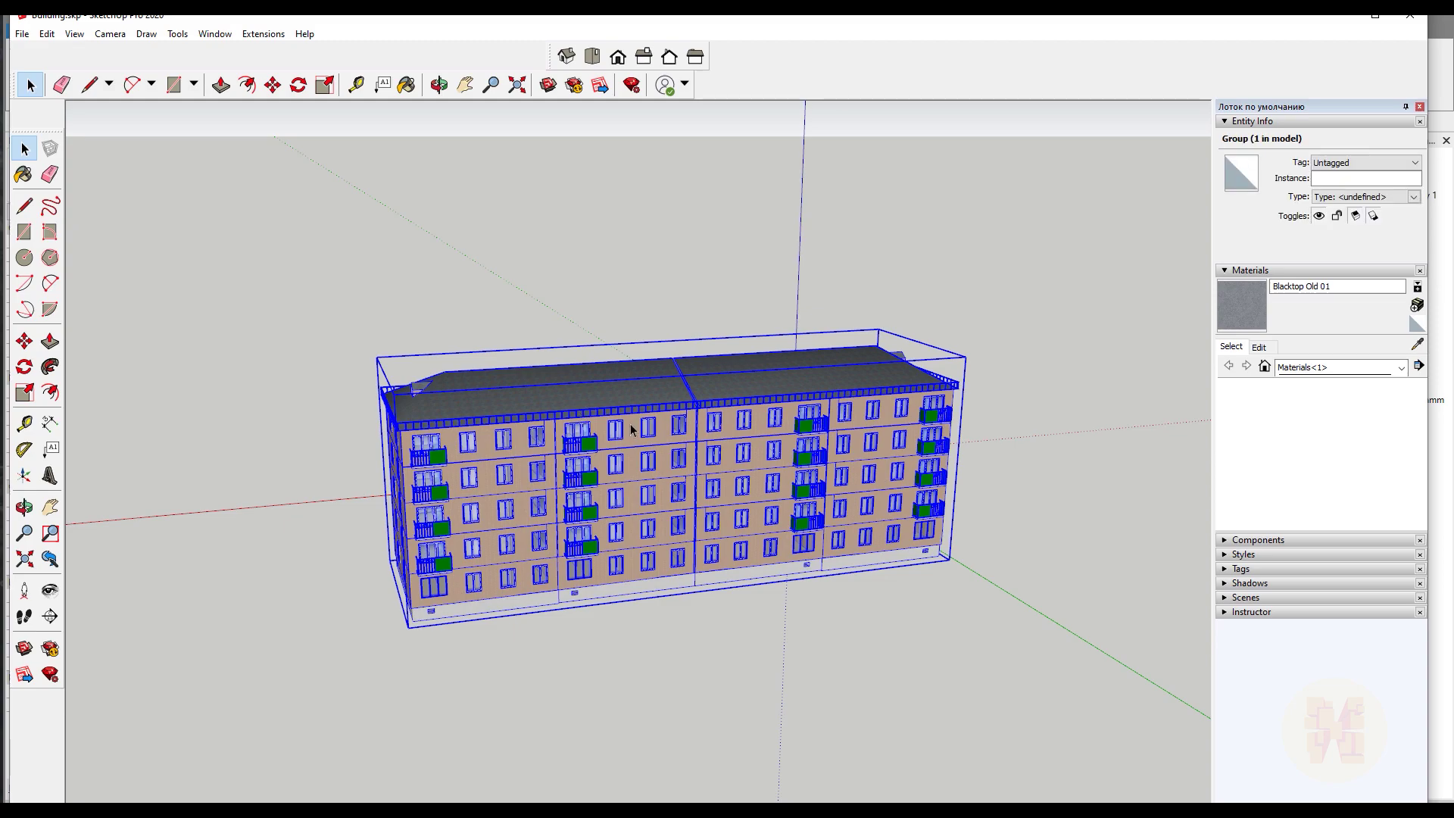
double_click(601, 413)
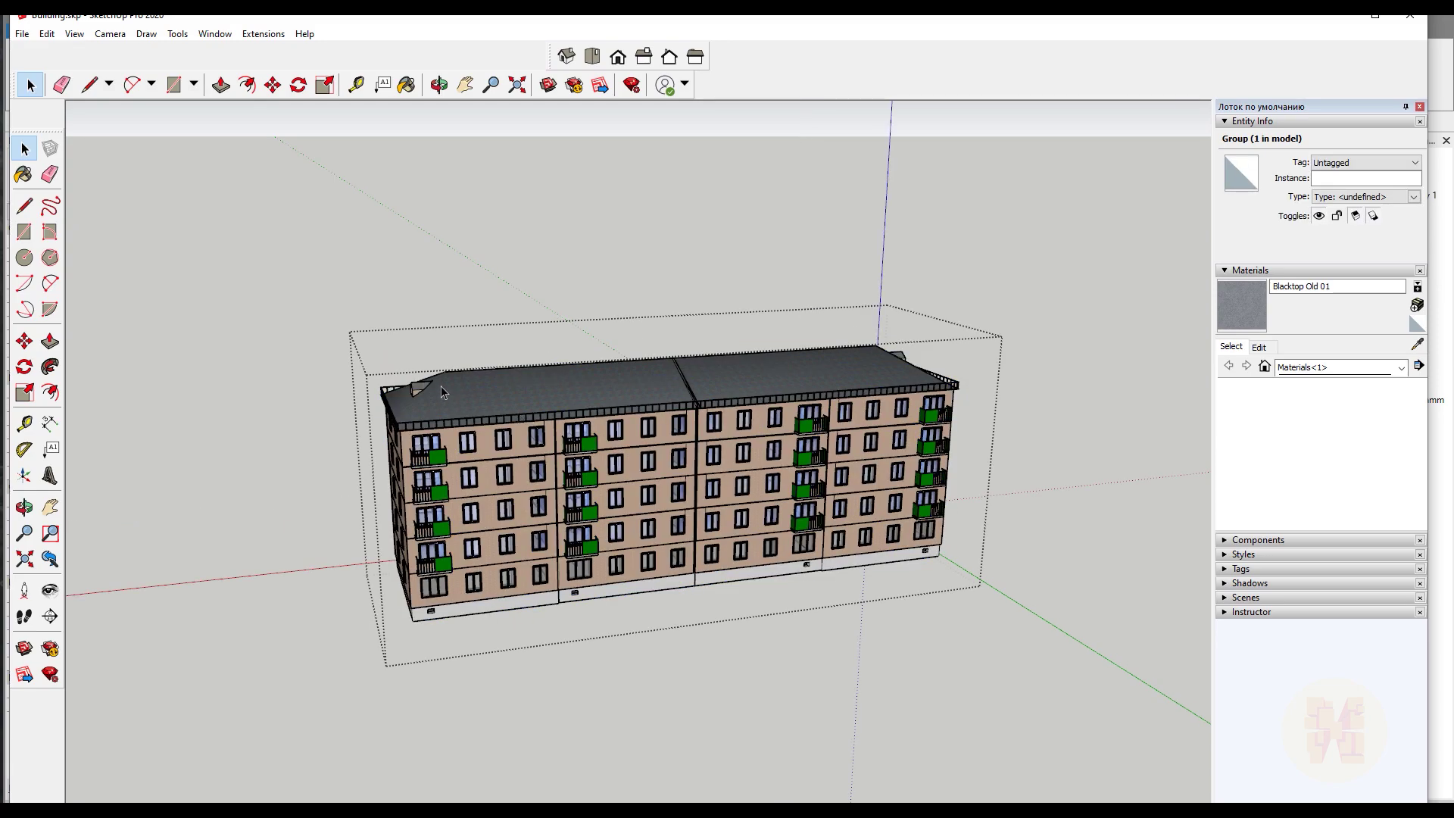
left_click(502, 402)
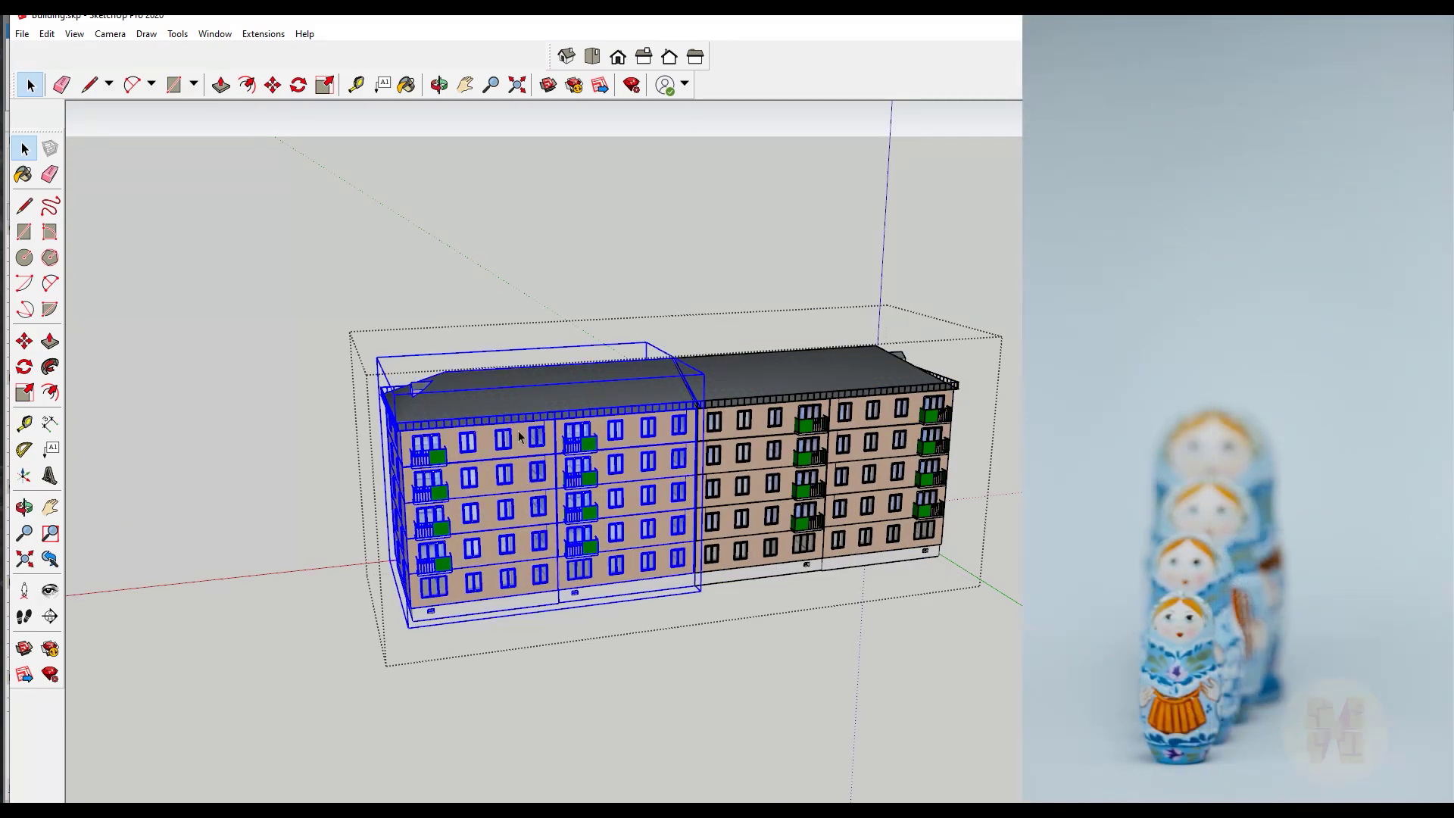
double_click(515, 407)
left_click(430, 454)
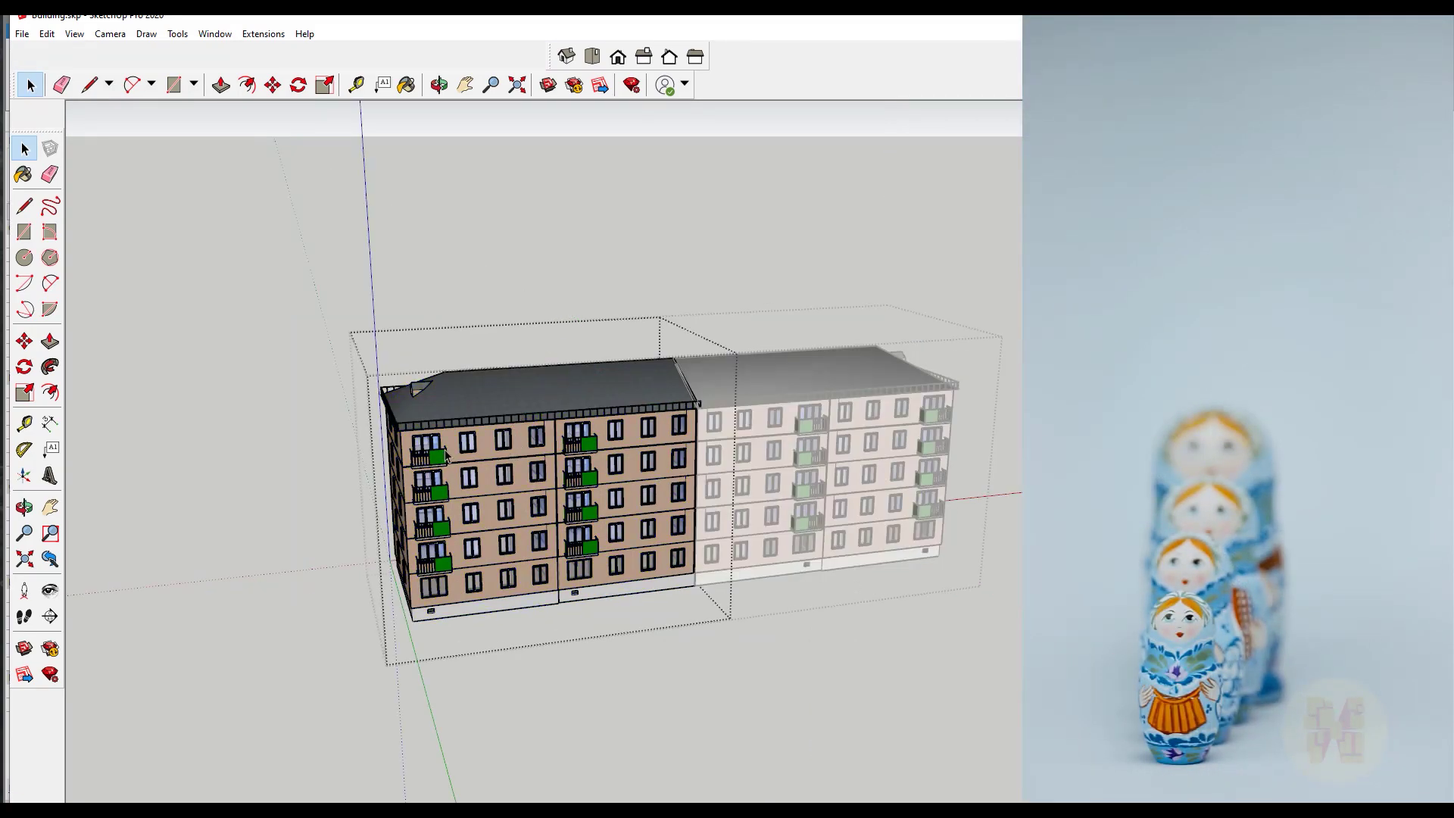
left_click(967, 415)
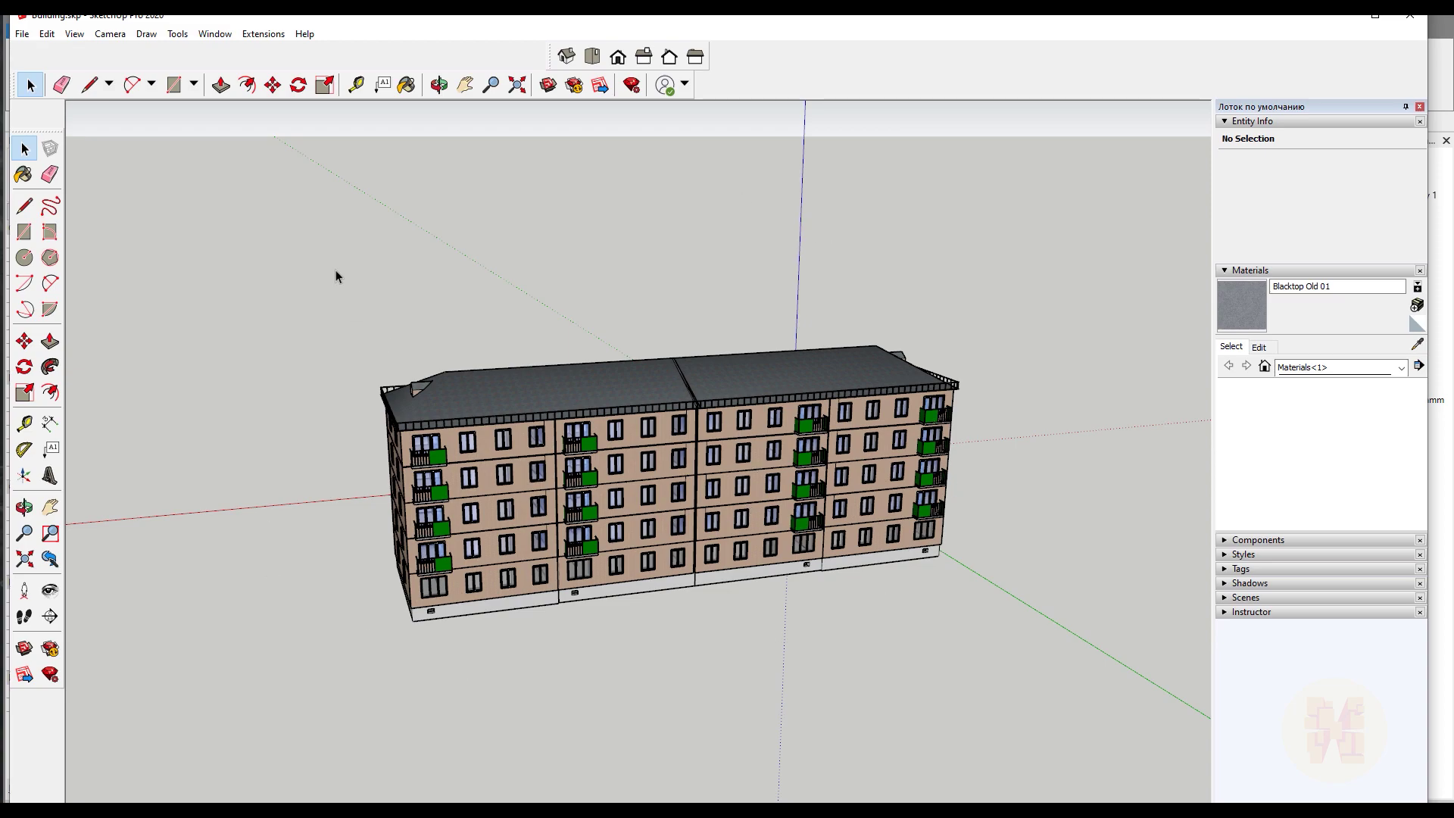
- Export the whole building group from SketchUp to the desktop as Building.ifc, keeping the default IFC export options
left_click_drag(276, 186, 1103, 744)
left_click(22, 37)
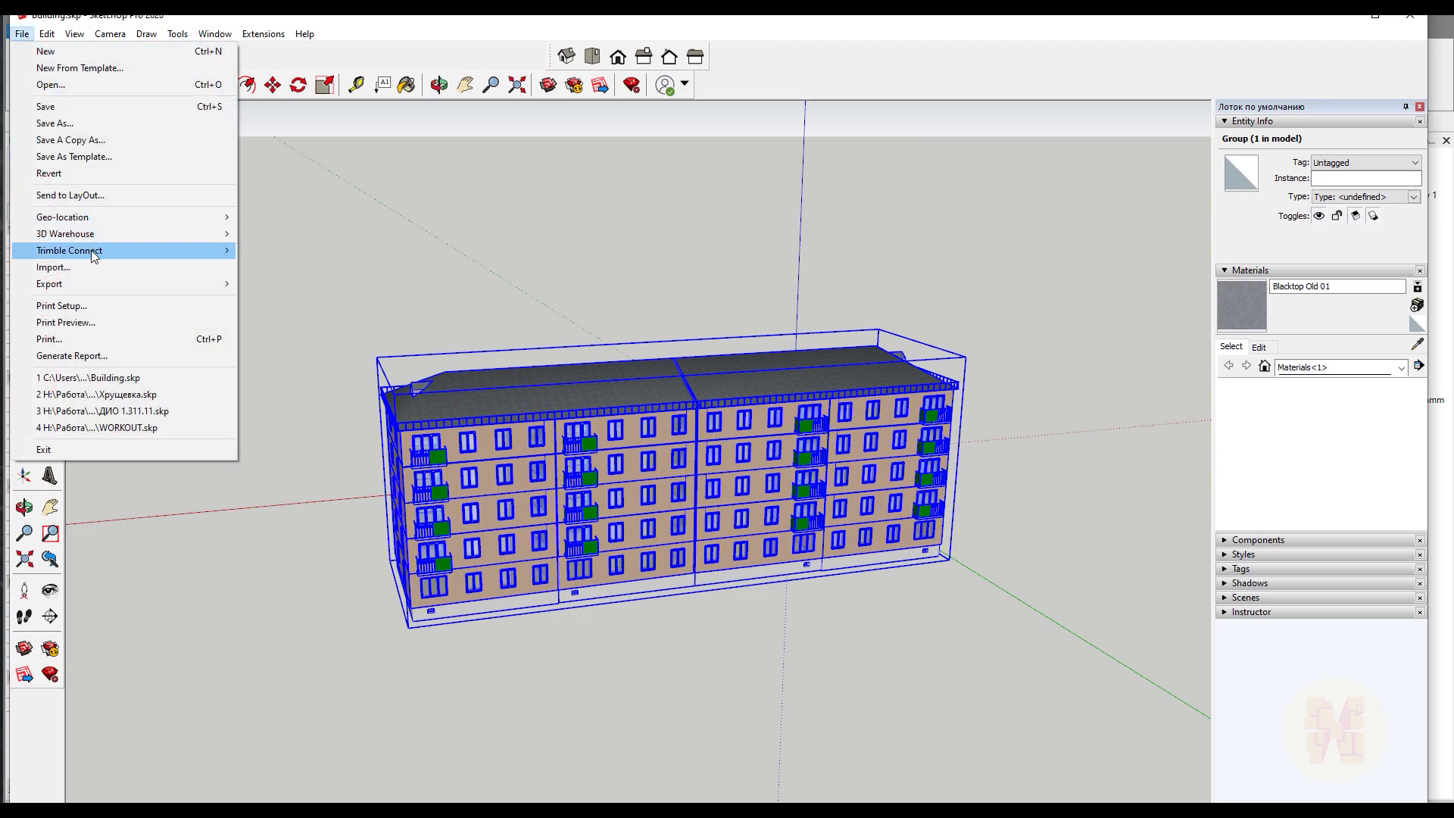
mouse_move(95, 284)
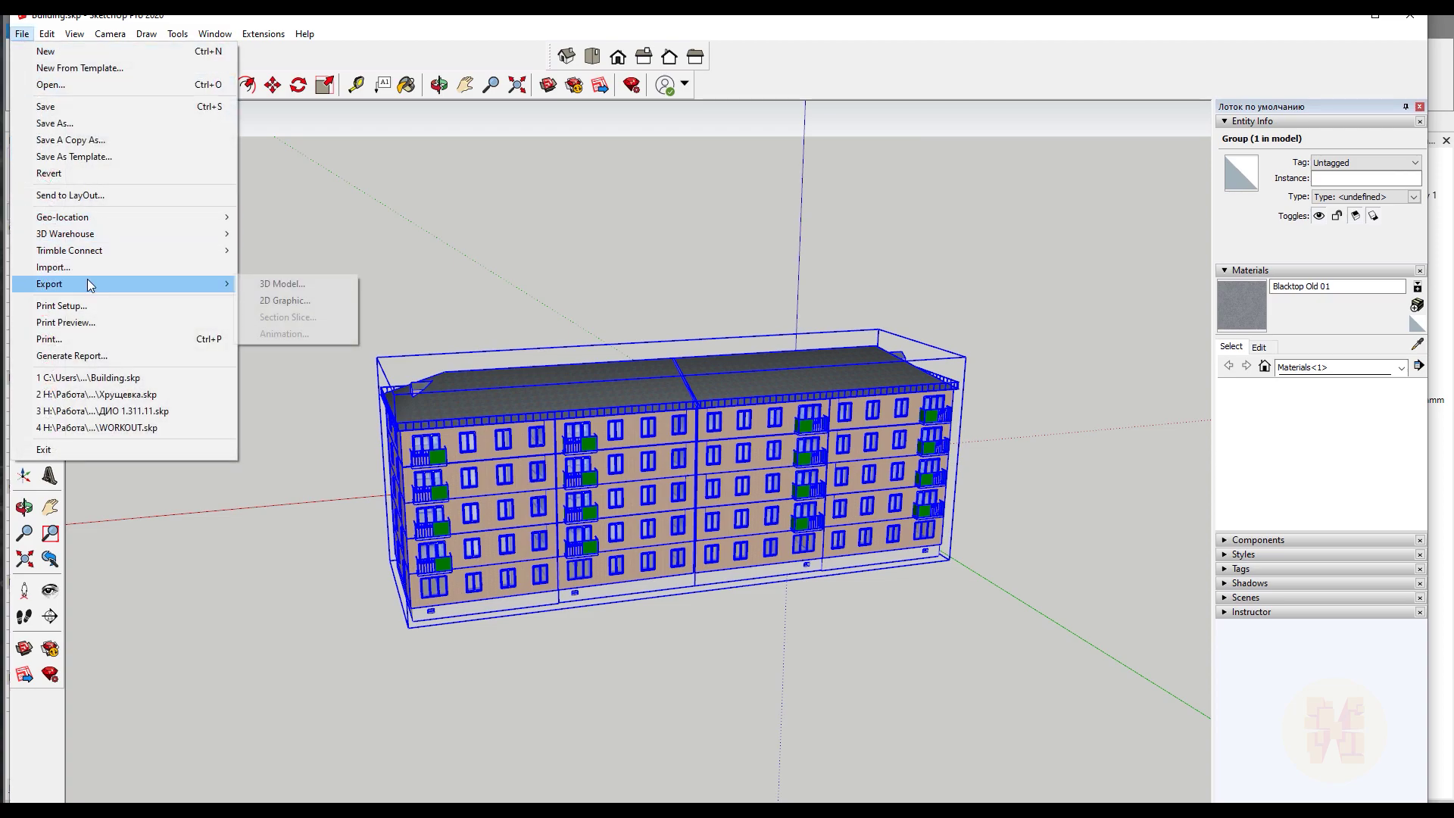
left_click(312, 284)
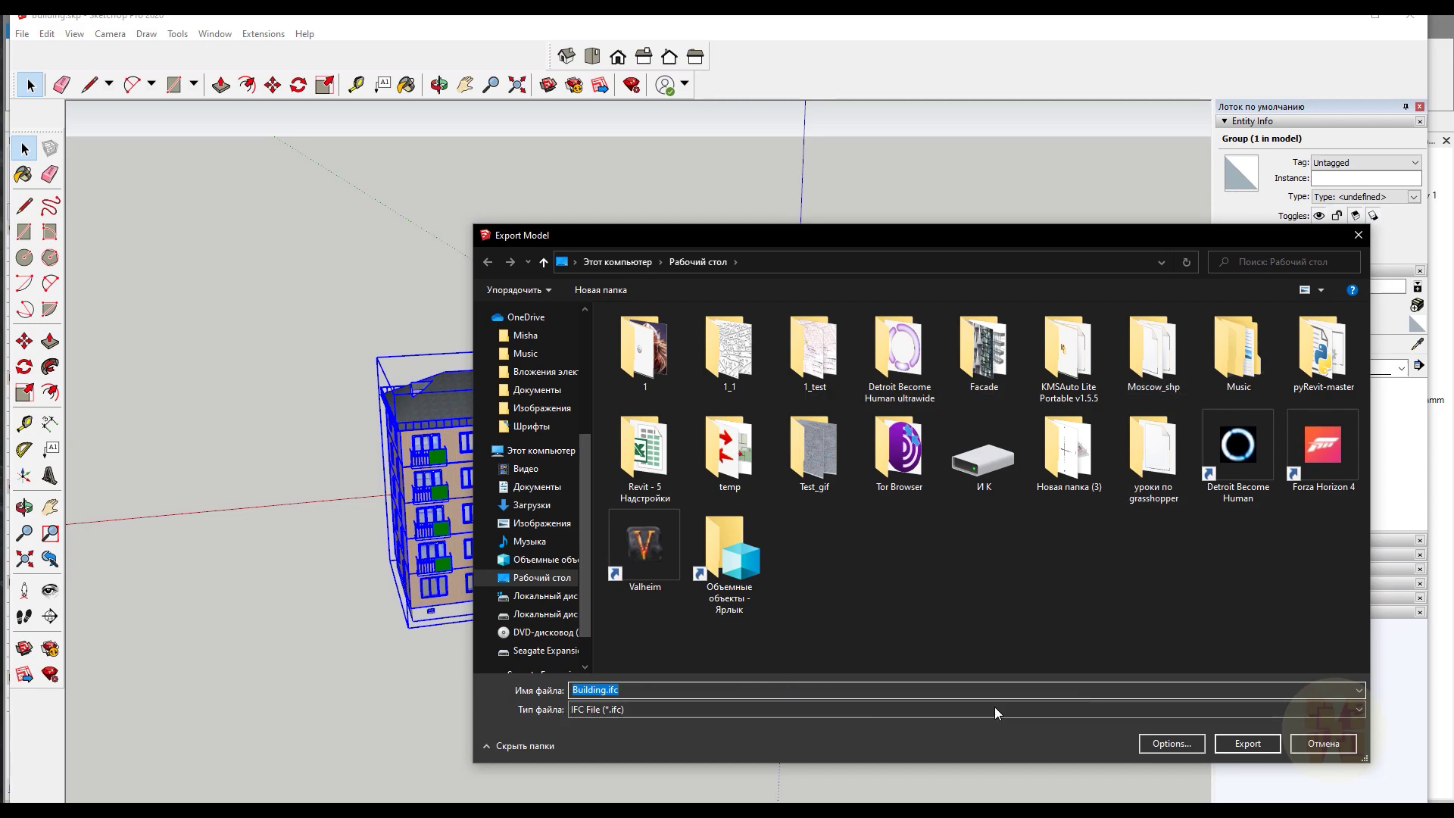
left_click(1148, 748)
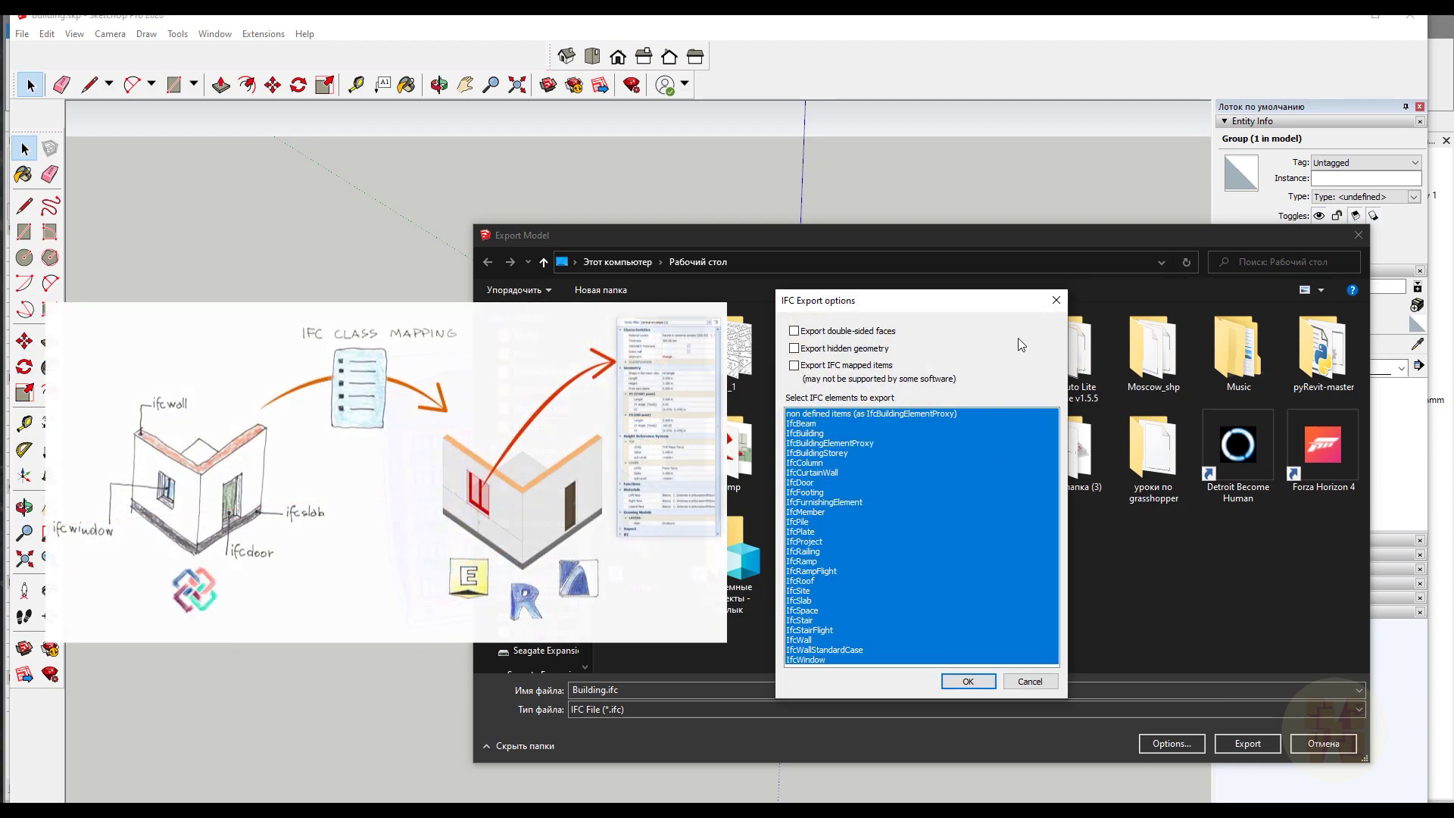
left_click(1030, 680)
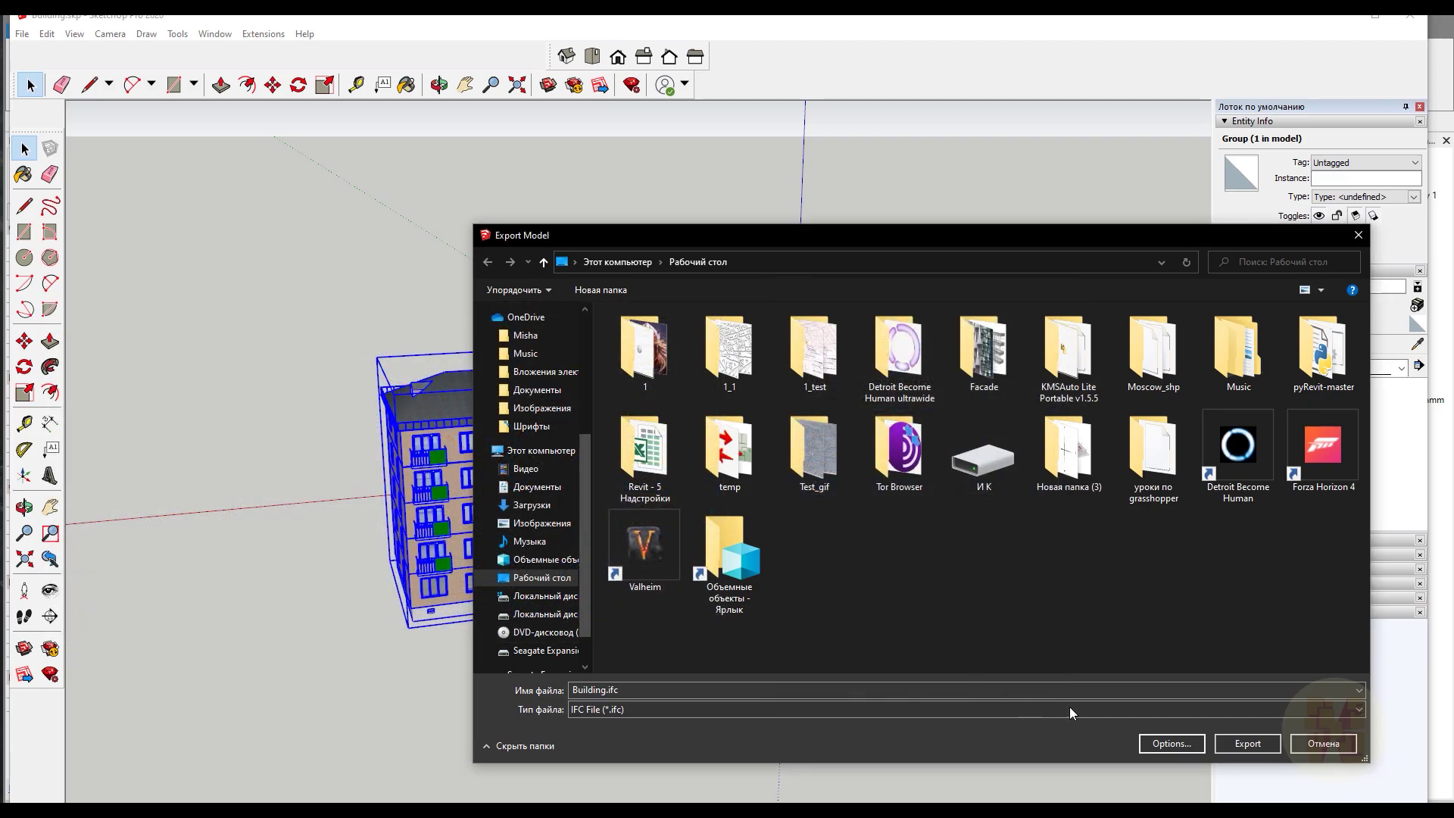
left_click(1247, 743)
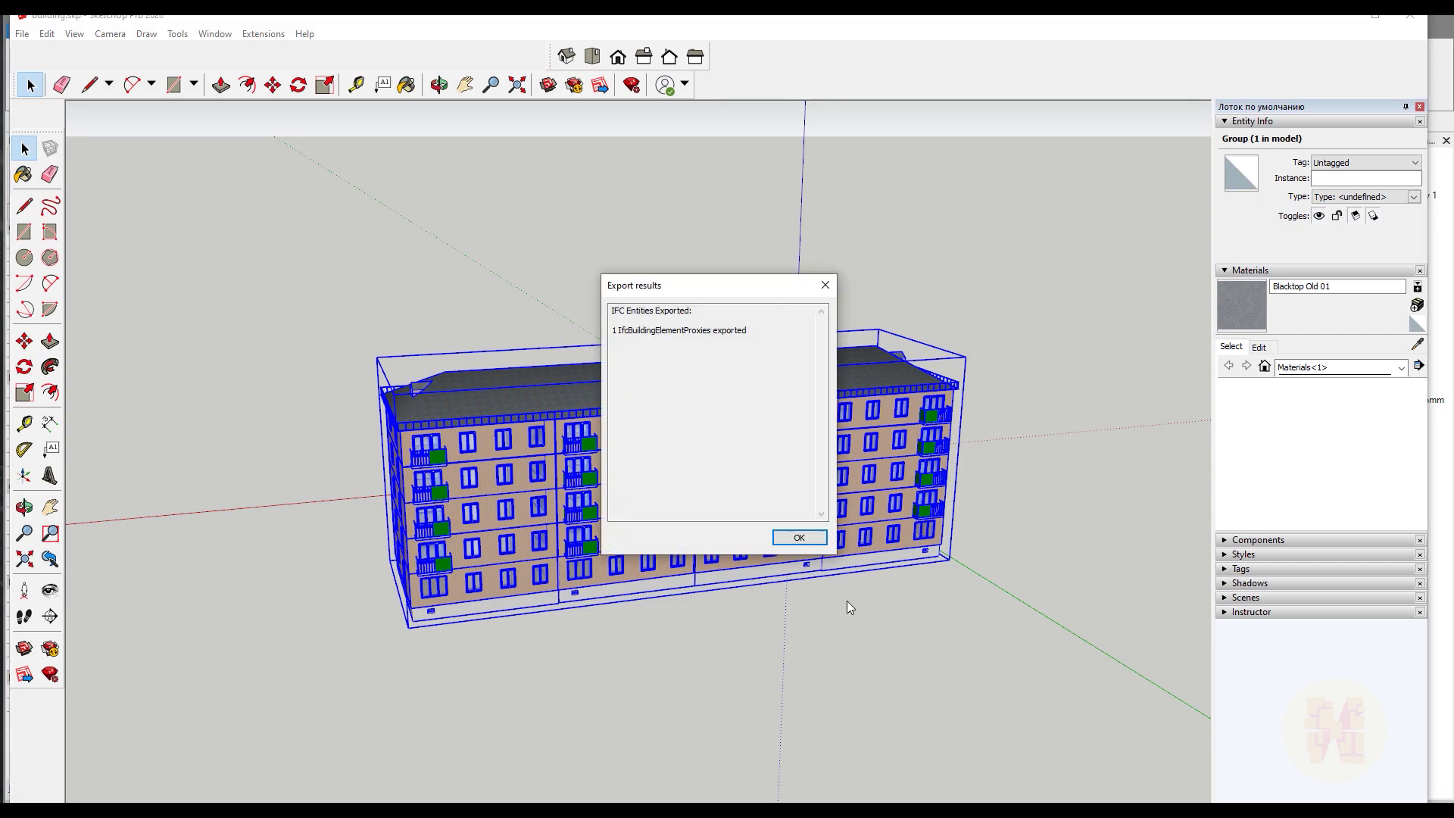
left_click(774, 539)
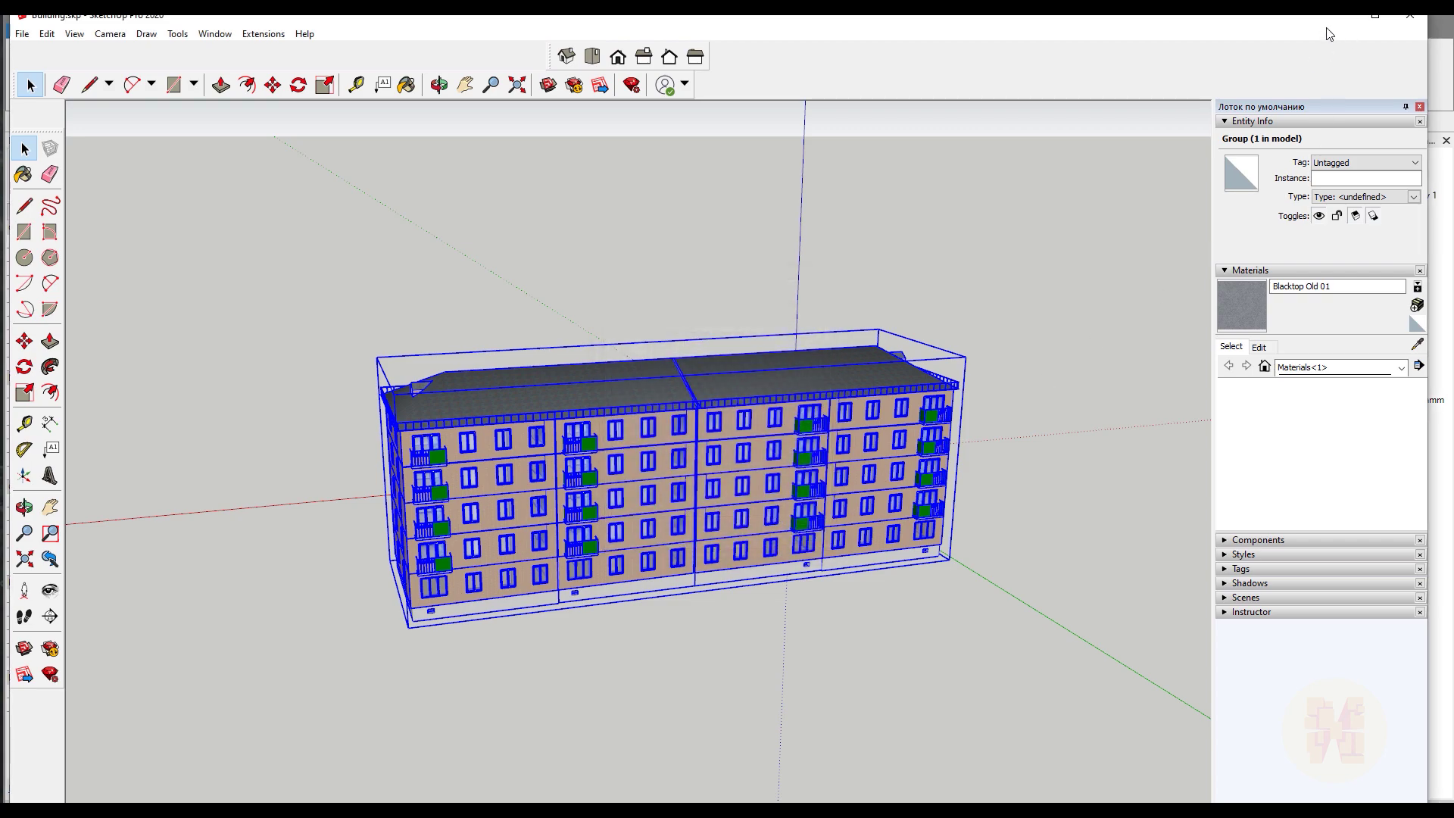
- Switch to Revit and link Building.ifc from the desktop into the site model
left_click(1374, 15)
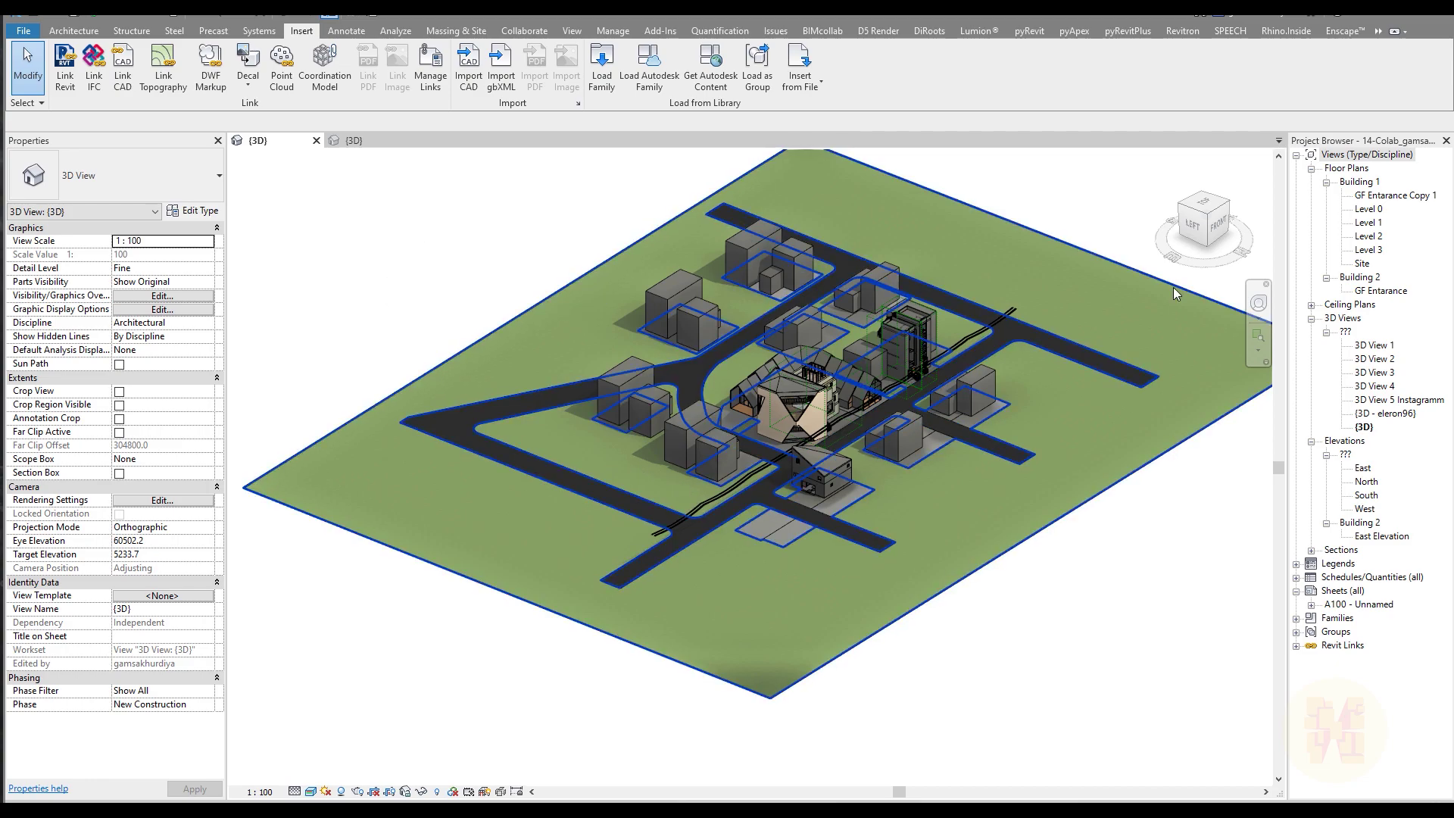
left_click(94, 66)
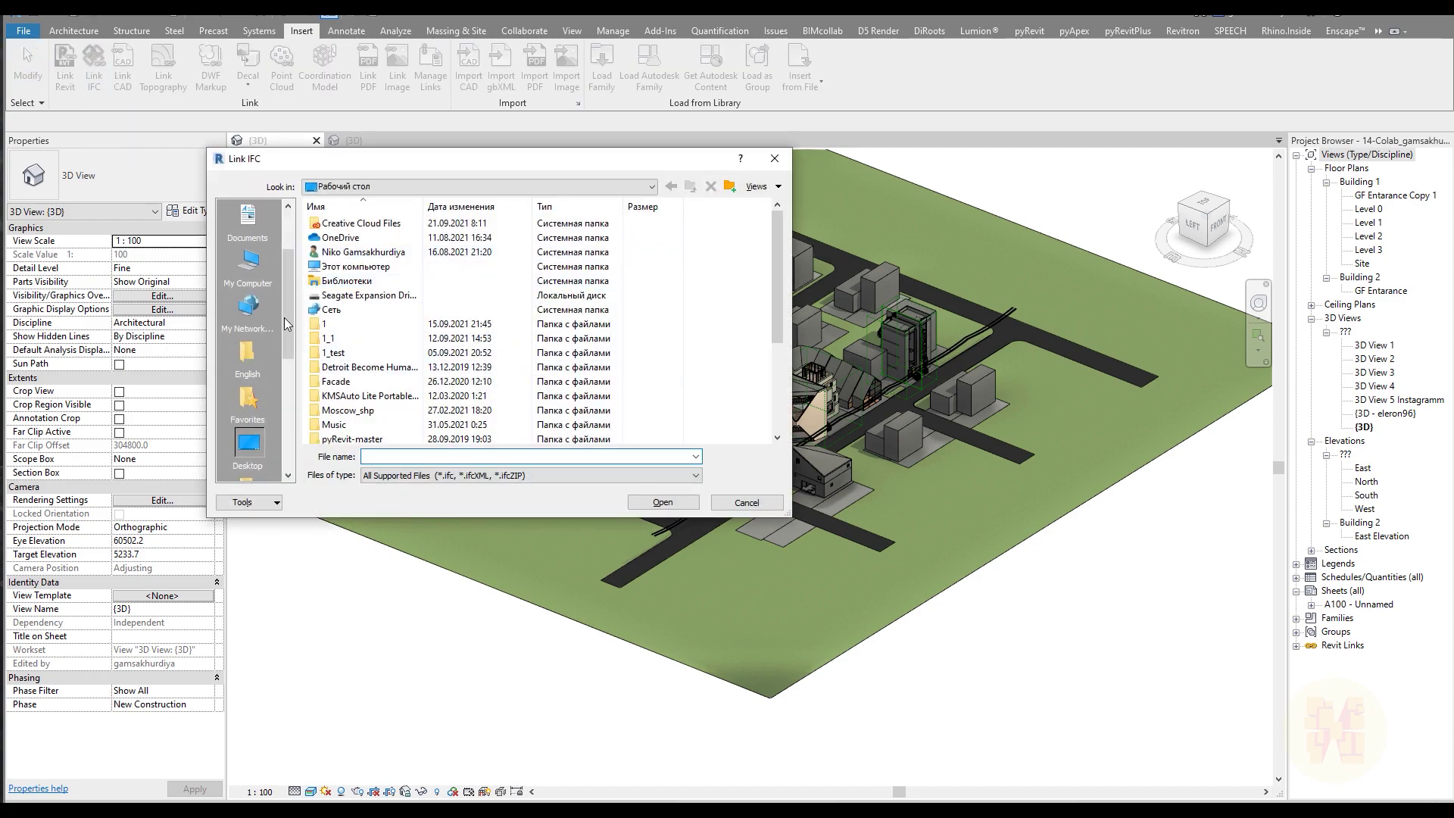
scroll(352, 367, "down", 3)
left_click(347, 409)
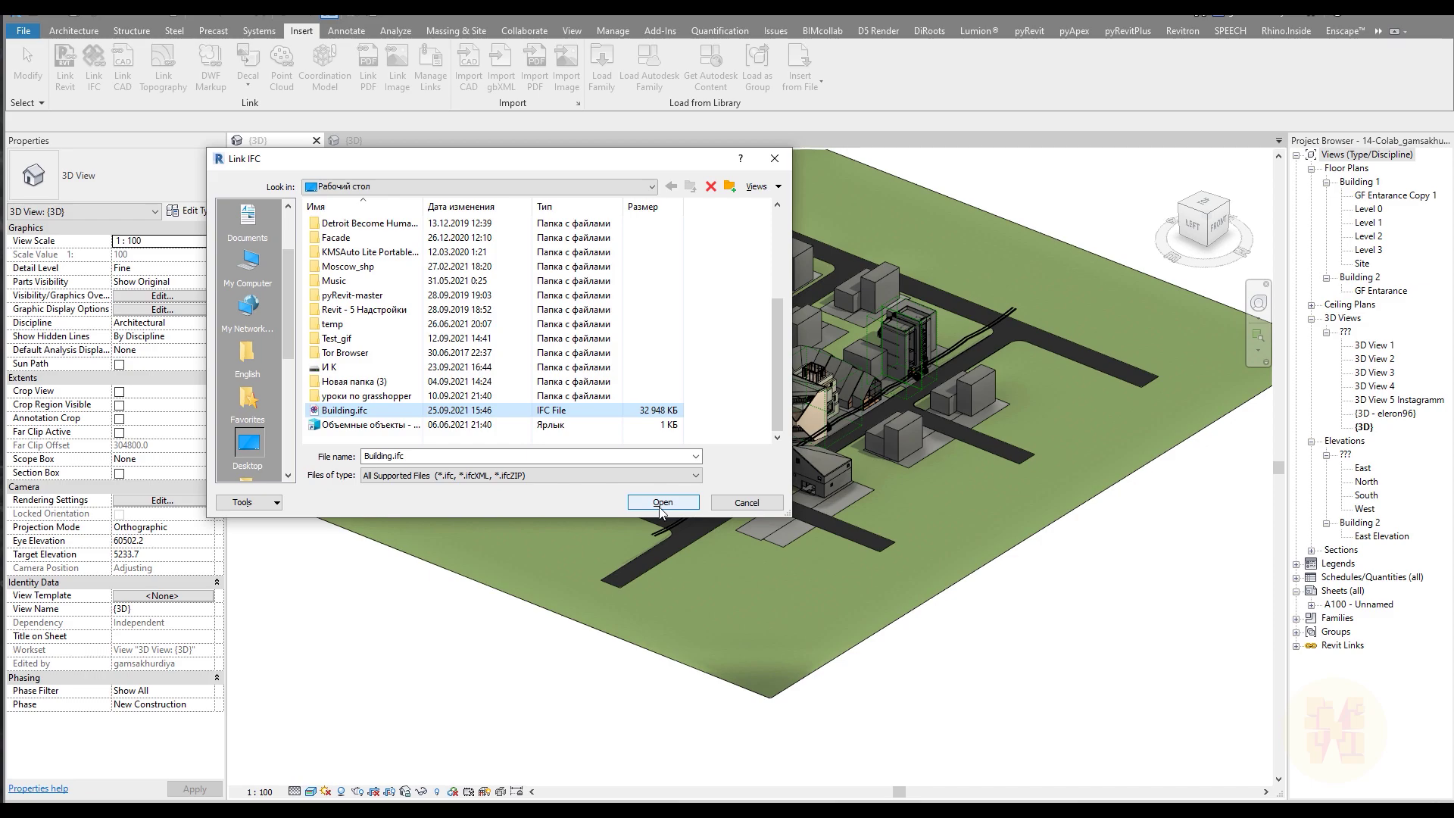
left_click(662, 503)
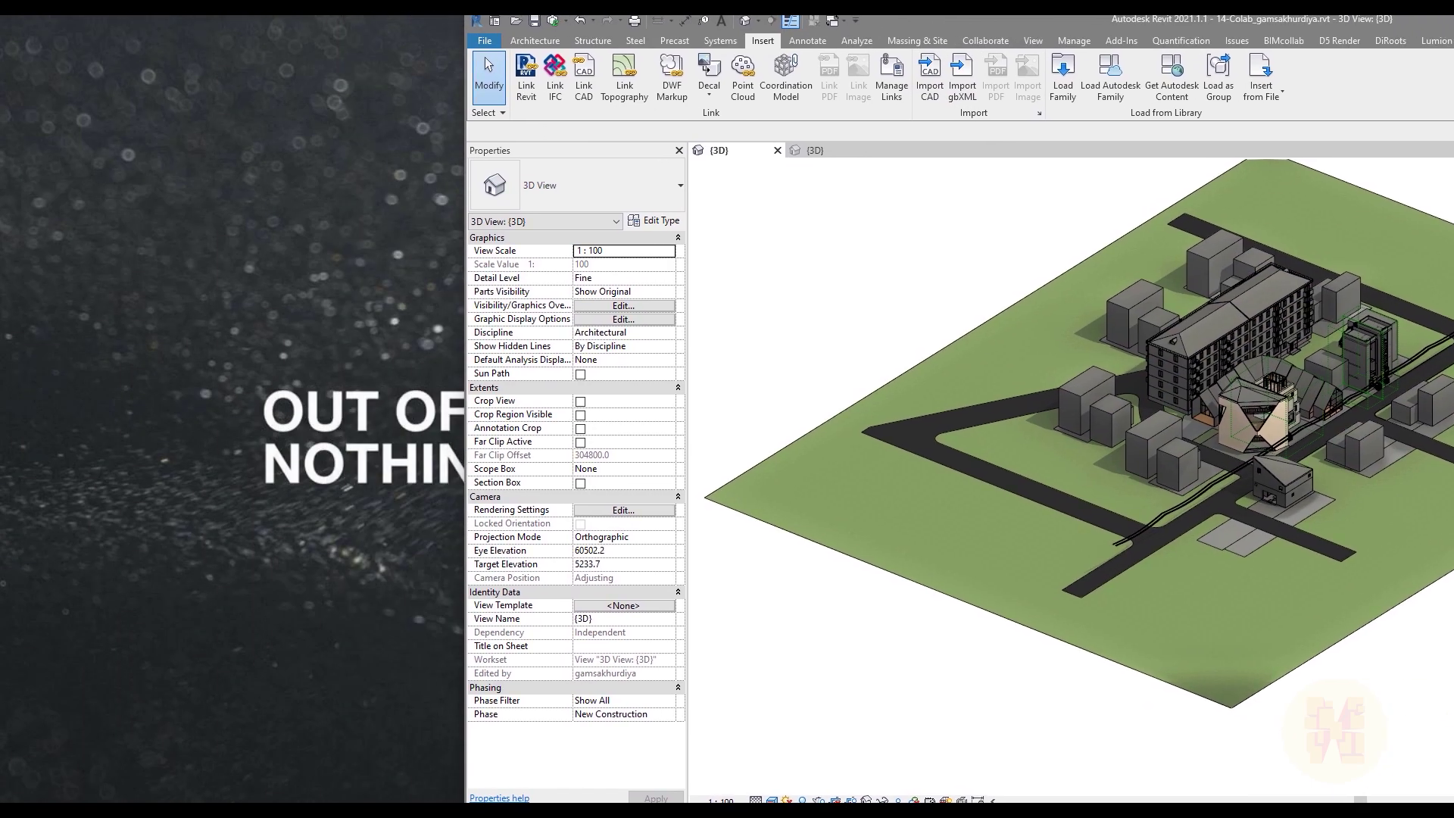
- Open the generated Building.ifc.RVT from the desktop in Revit, allowing its link to unload, inspect the model and close it
left_click(142, 297)
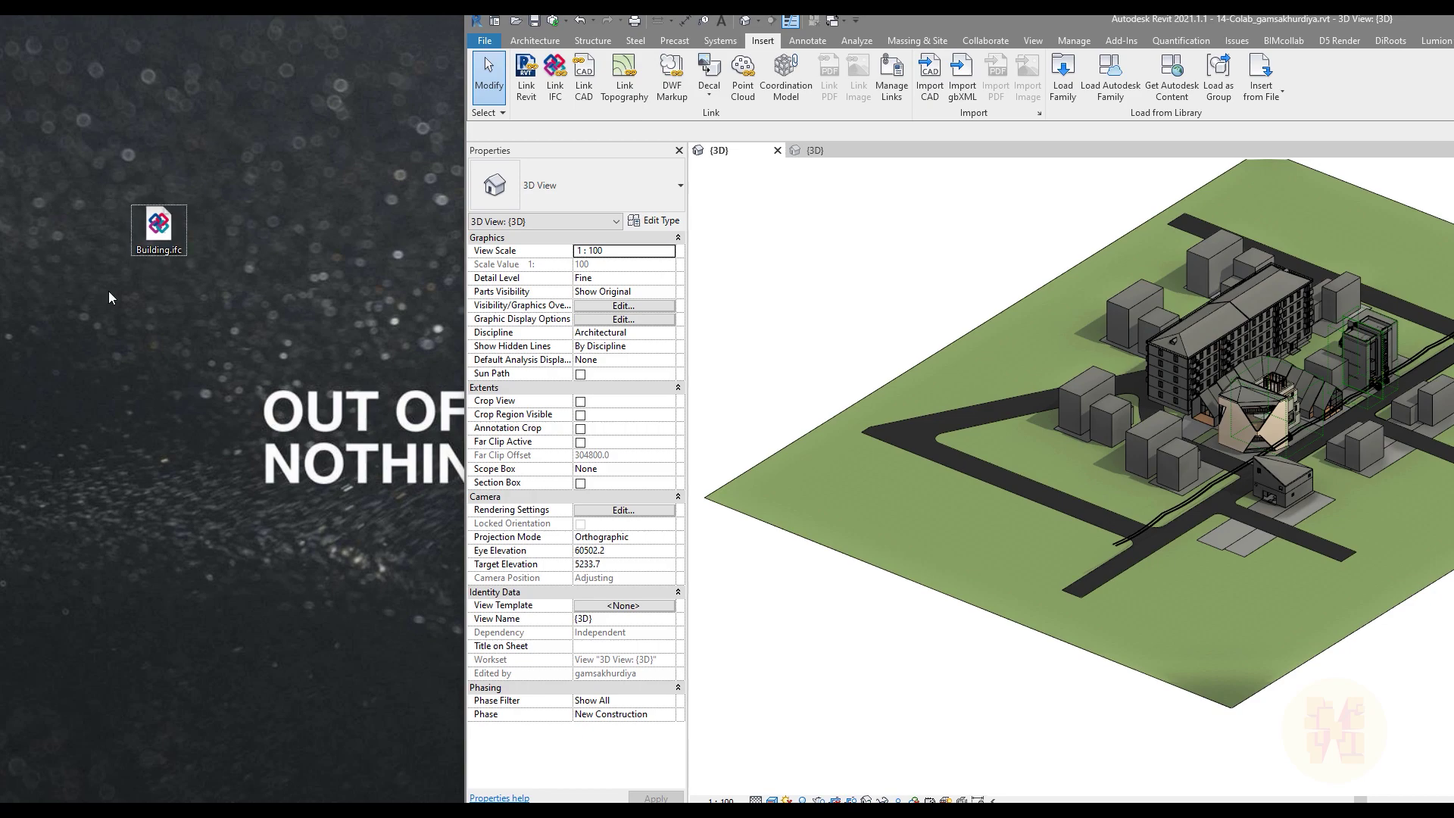
left_click_drag(159, 228, 144, 189)
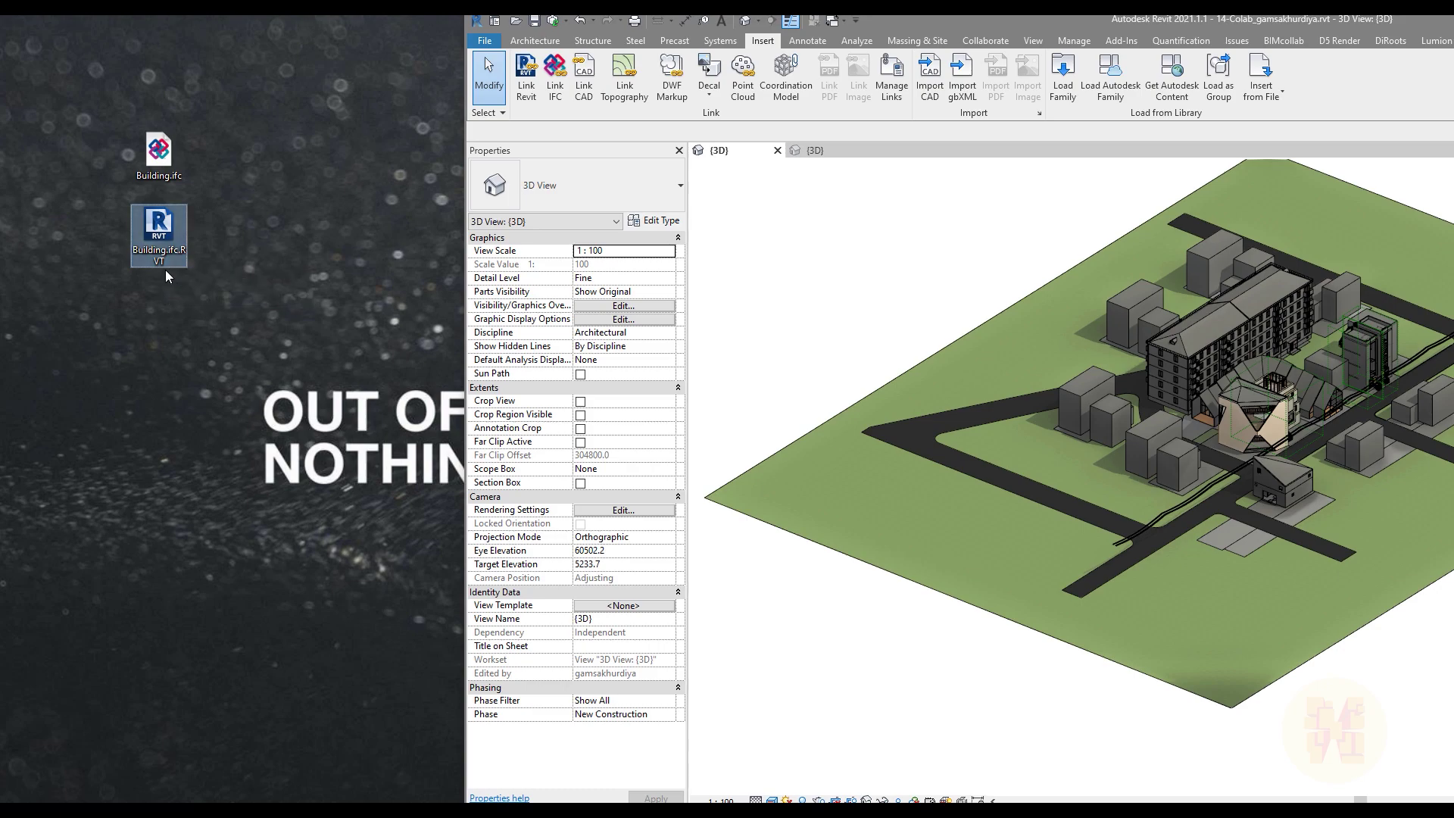
left_click_drag(143, 235, 892, 159)
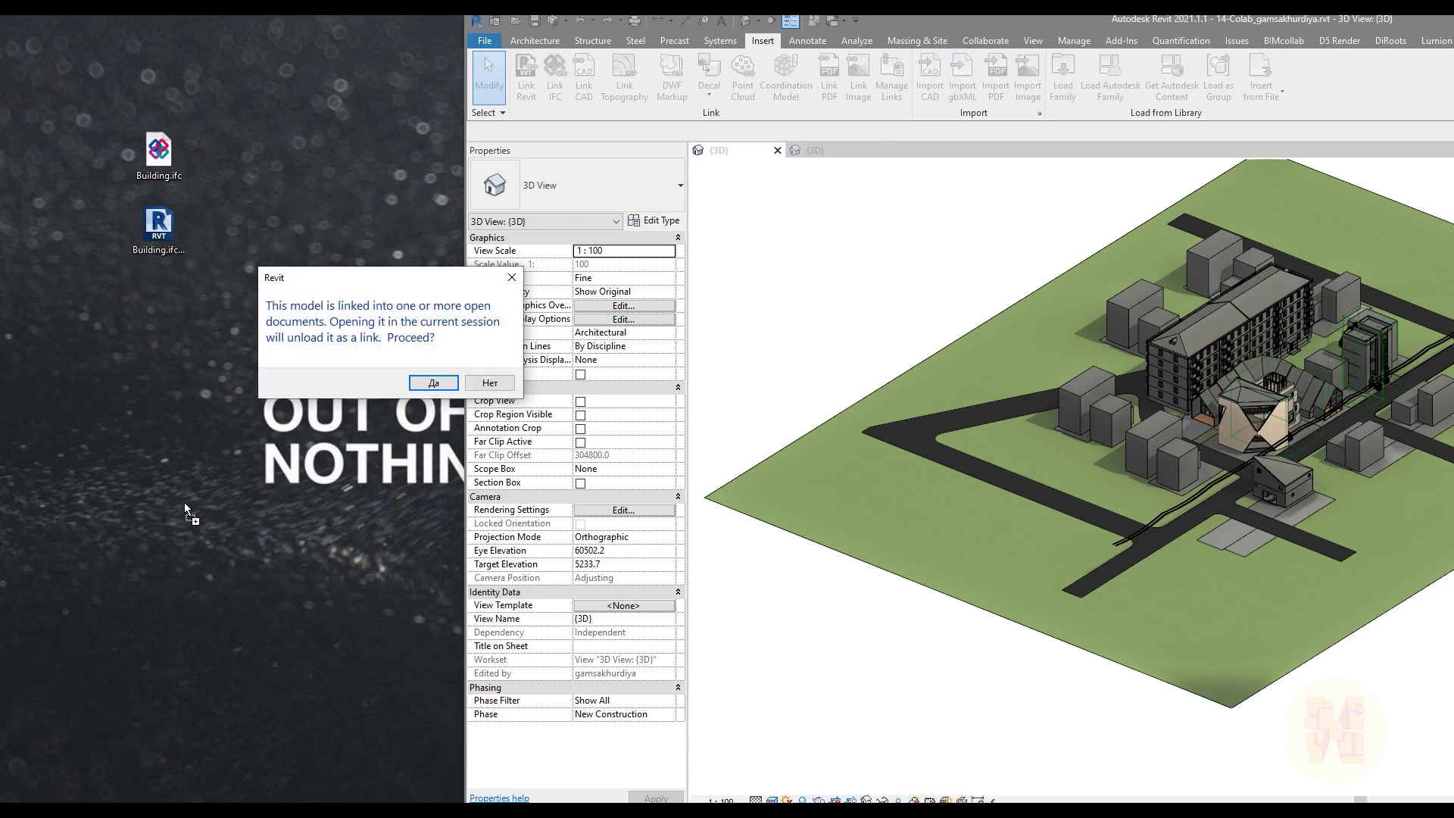
left_click(419, 382)
left_click(435, 390)
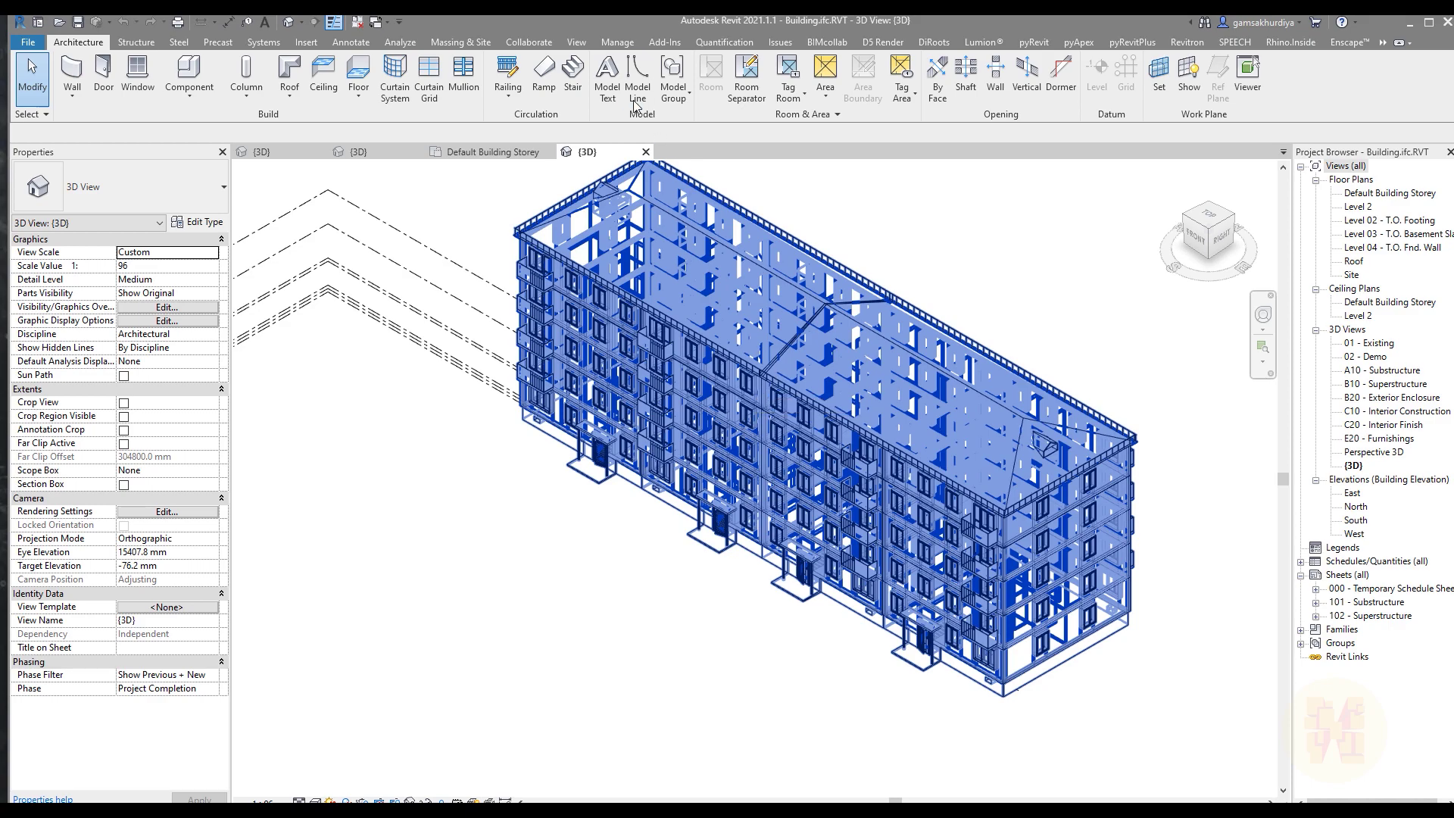
left_click(645, 152)
left_click(557, 153)
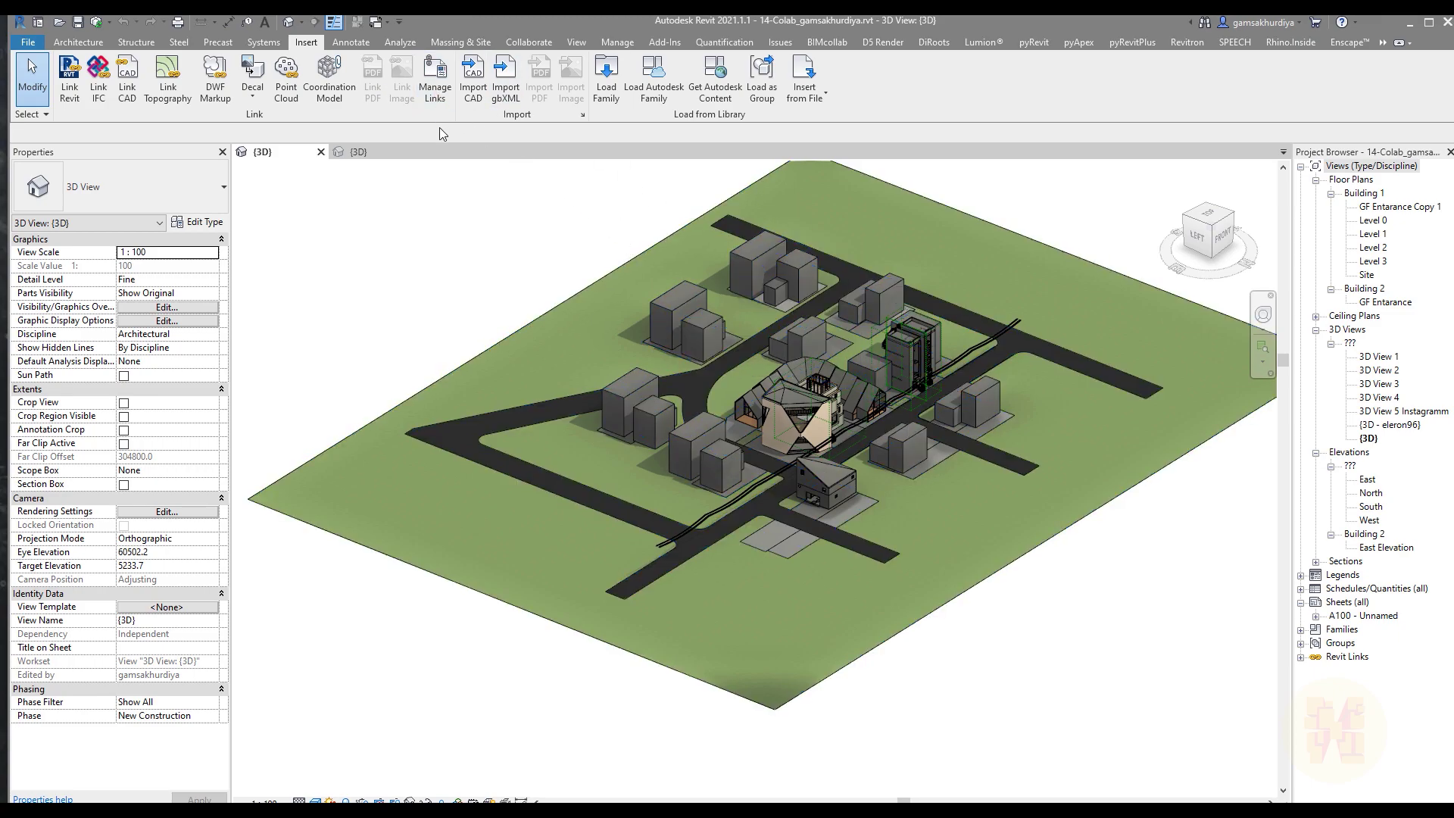
- Try to reload the unloaded Building.ifc link through the site model's link manager
left_click(435, 87)
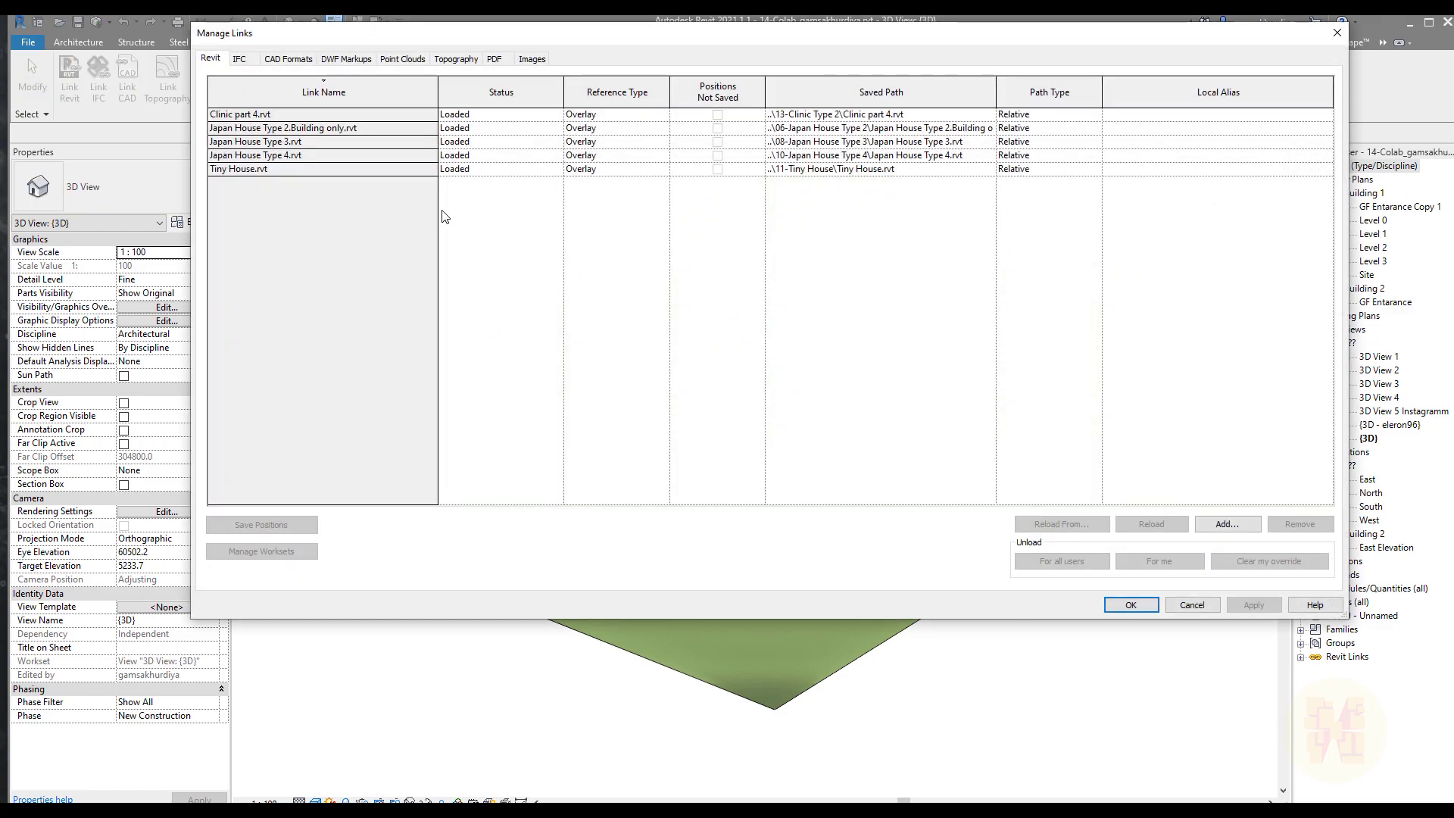
left_click(239, 59)
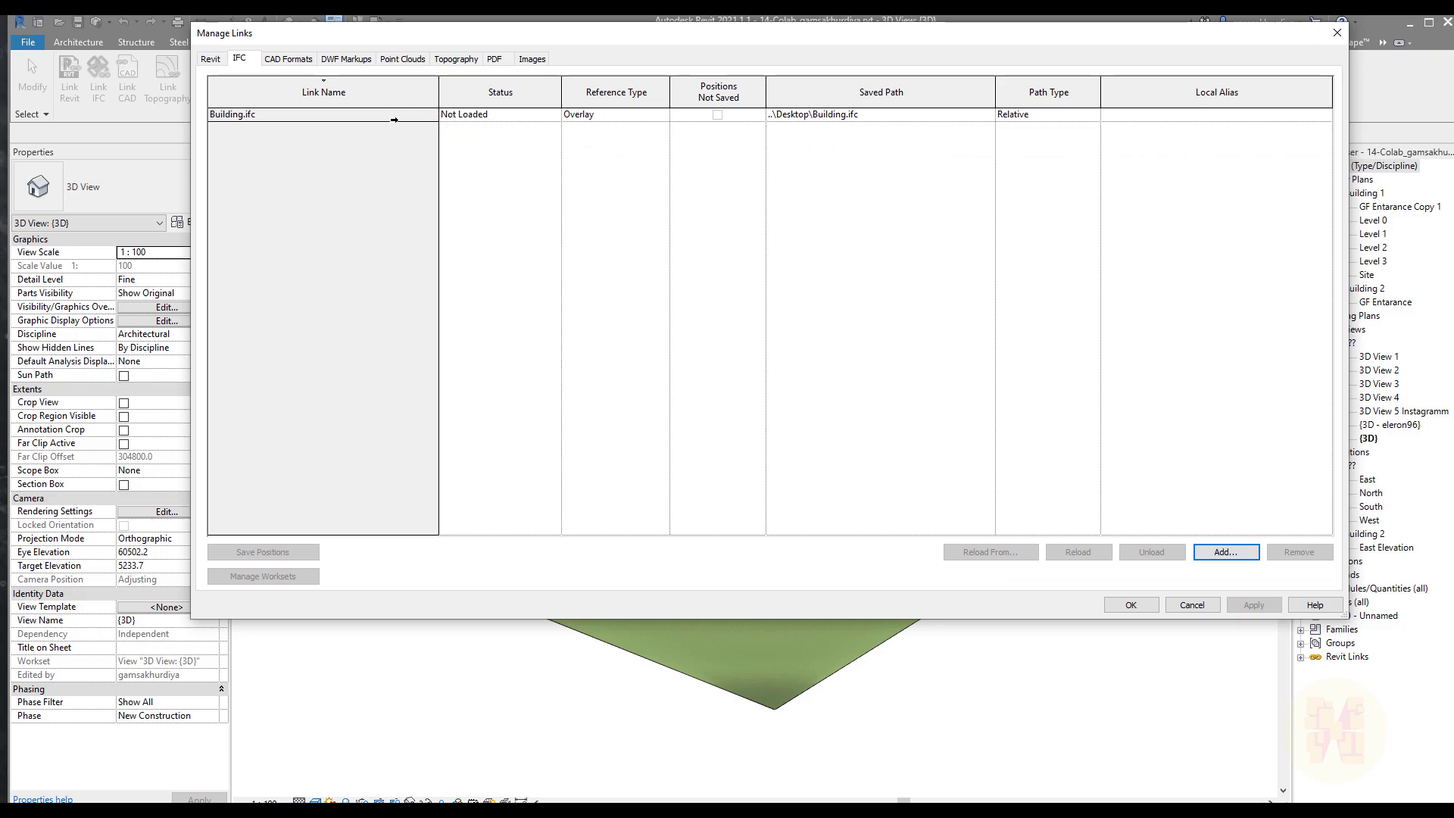
left_click(357, 116)
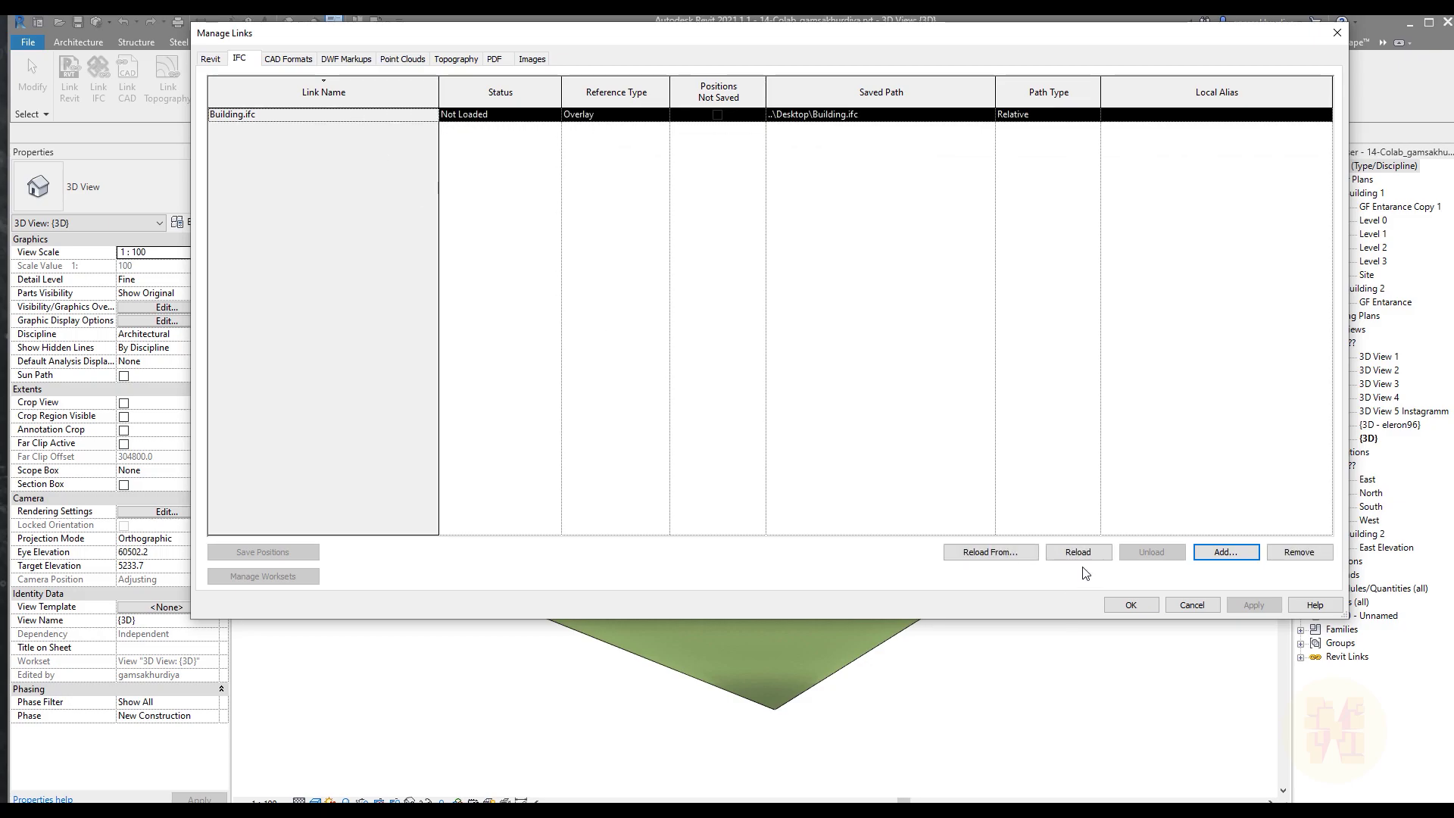
left_click(1078, 553)
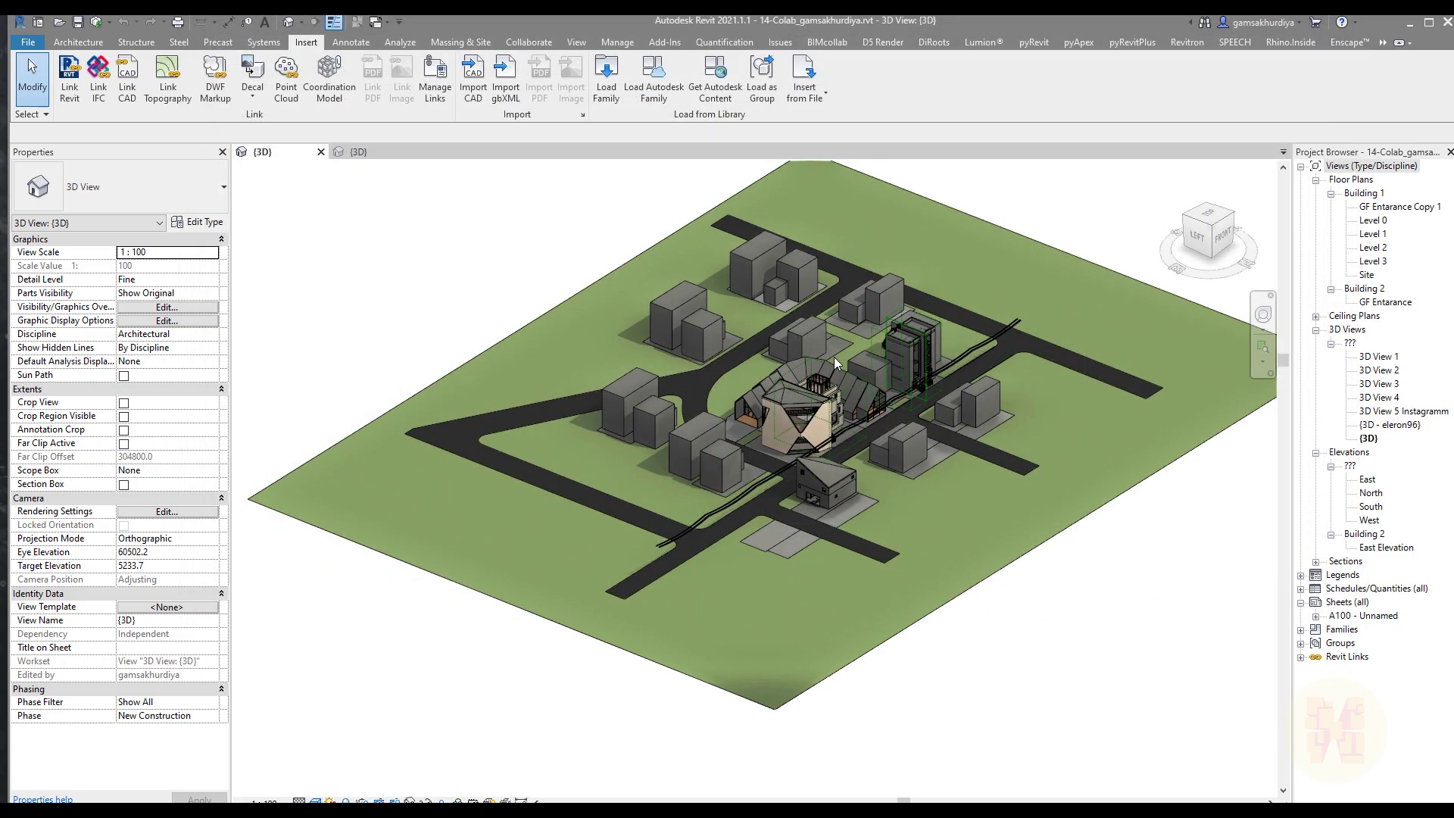
- Reload the Building.ifc link from the Building.ifc file on the desktop, filtering the file selection to IFC Files (*.ifc)
left_click(435, 78)
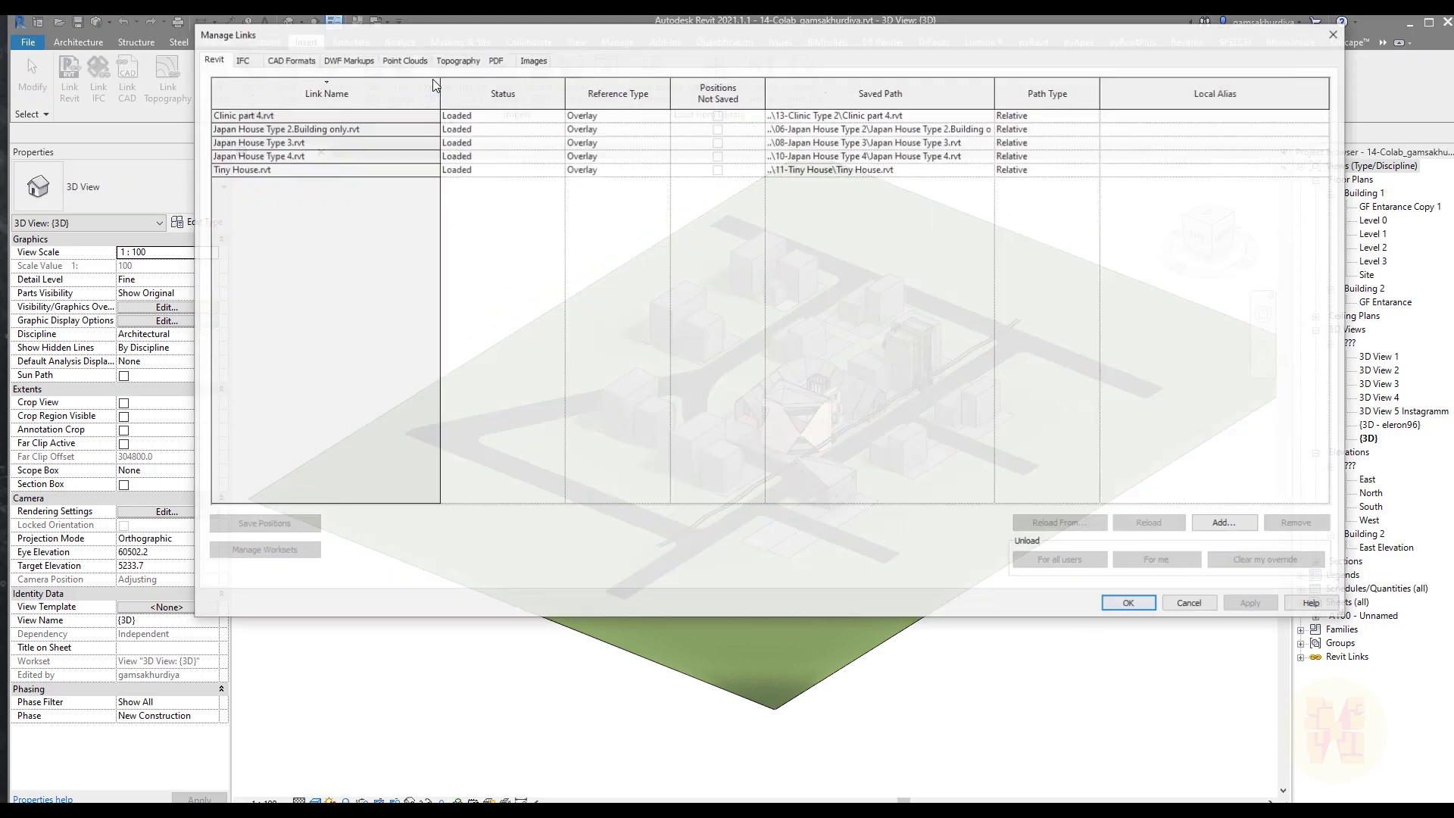
left_click(239, 59)
left_click(325, 115)
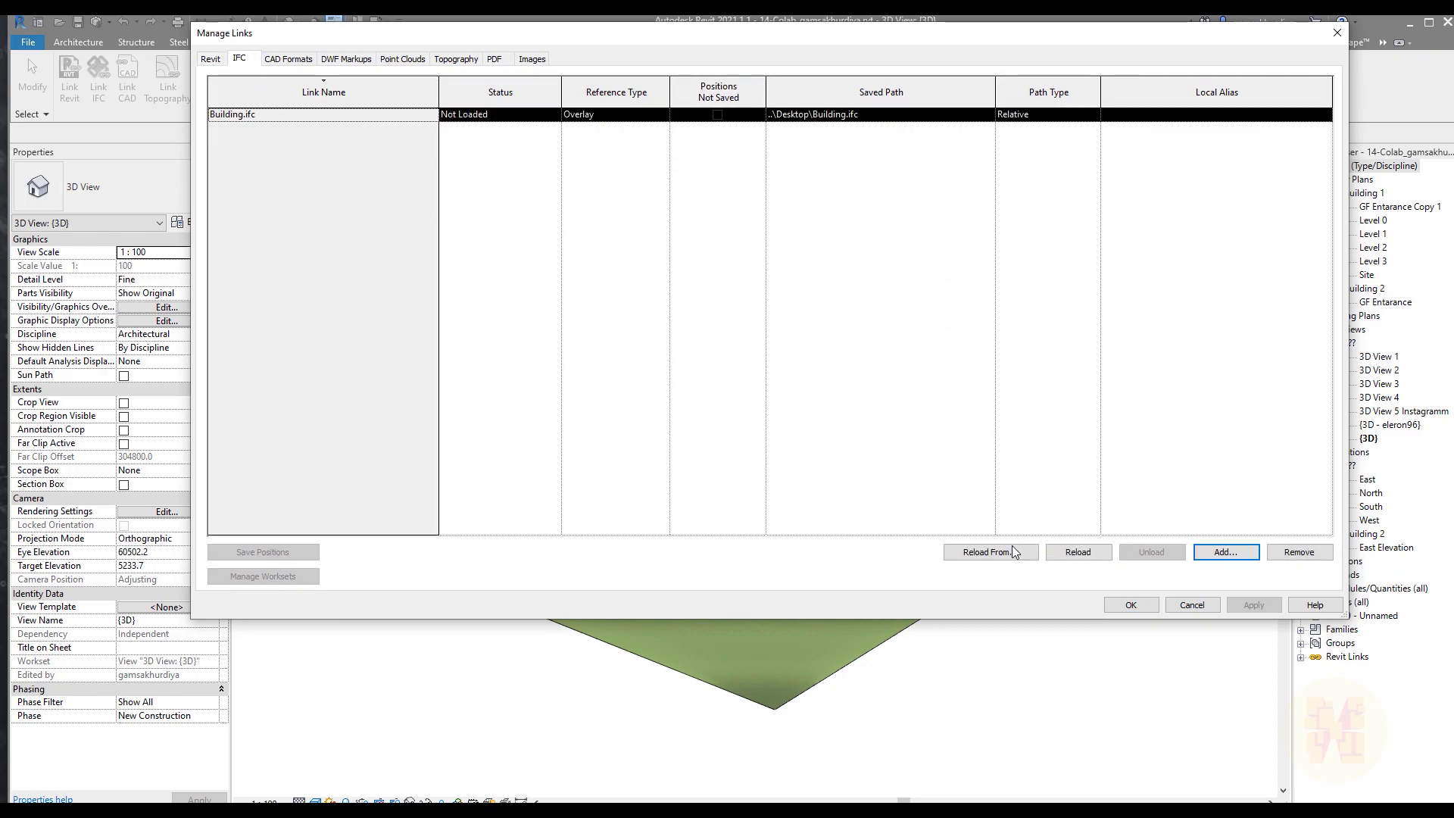
left_click(991, 551)
scroll(356, 347, "down", 5)
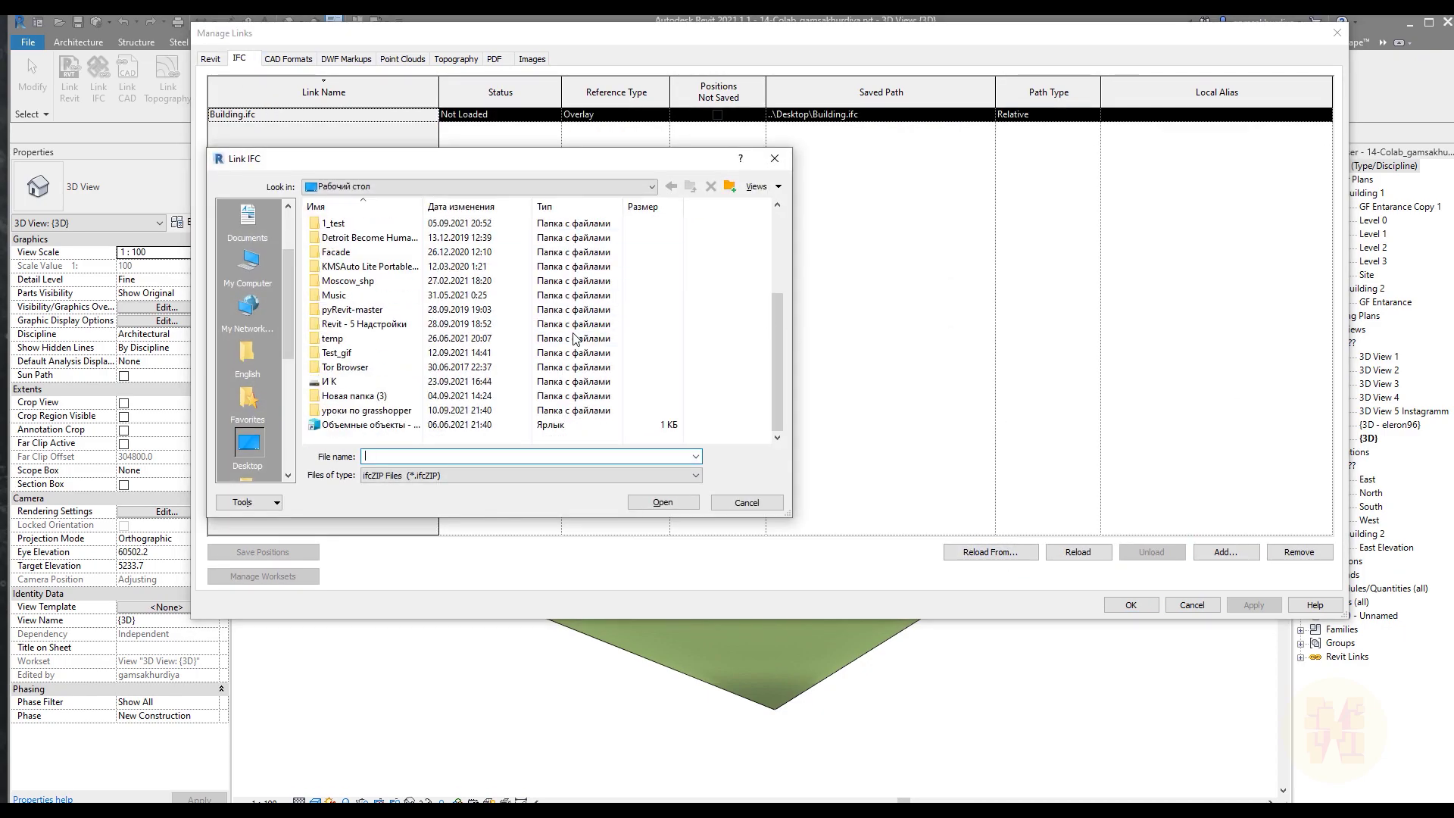
scroll(356, 347, "up", 5)
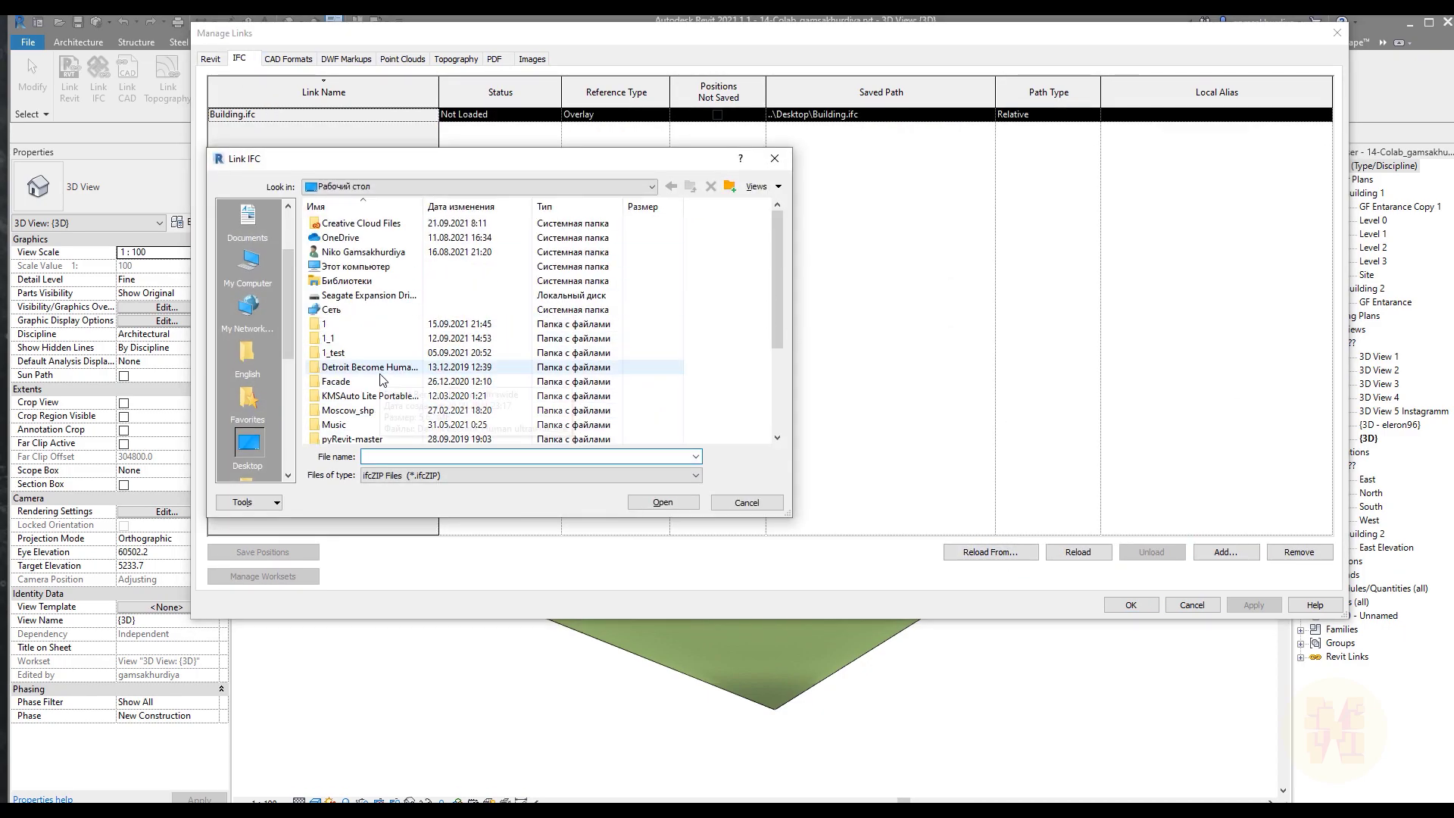
left_click(409, 475)
left_click(402, 489)
scroll(362, 393, "down", 5)
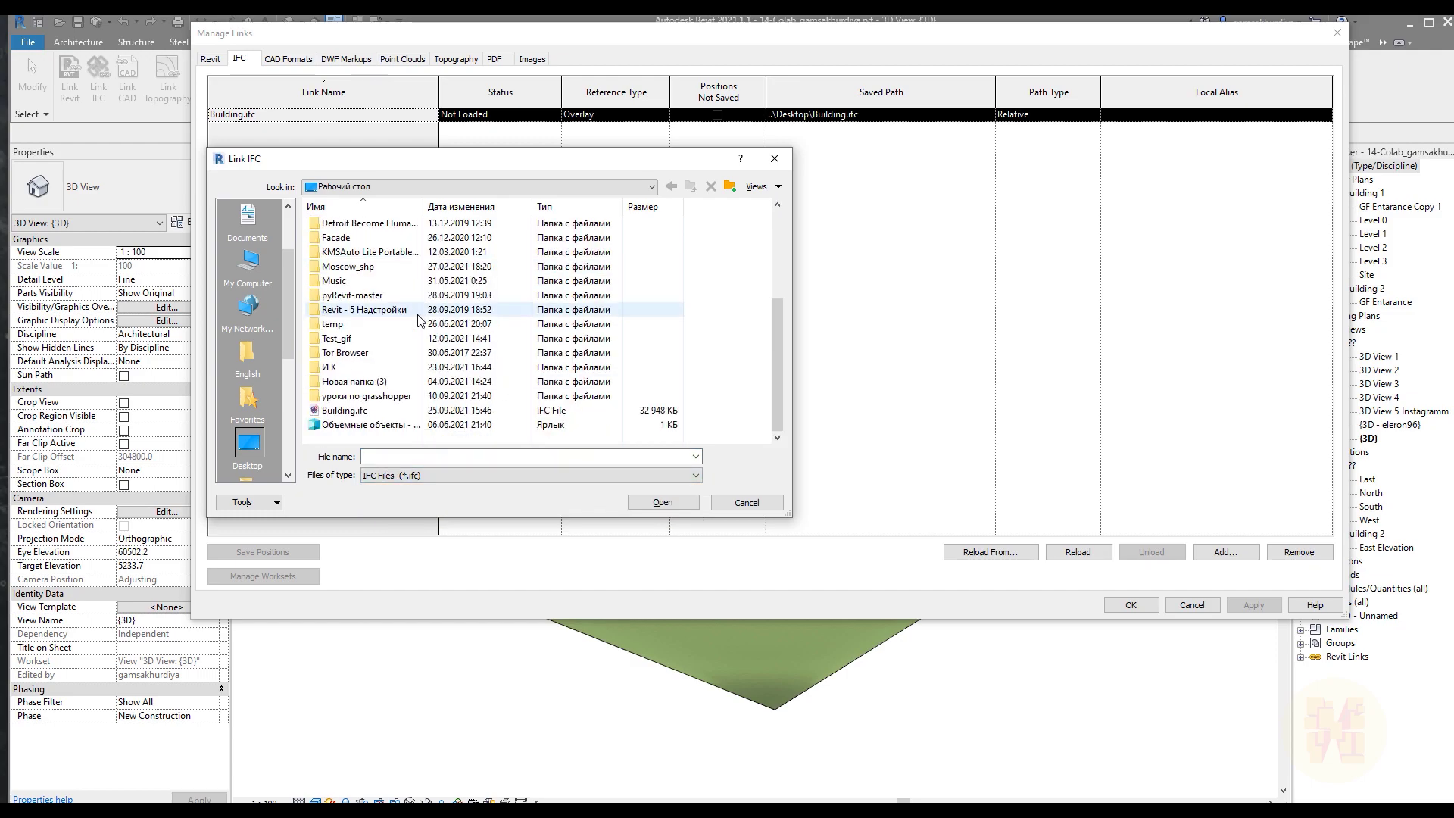
left_click(345, 410)
left_click(663, 502)
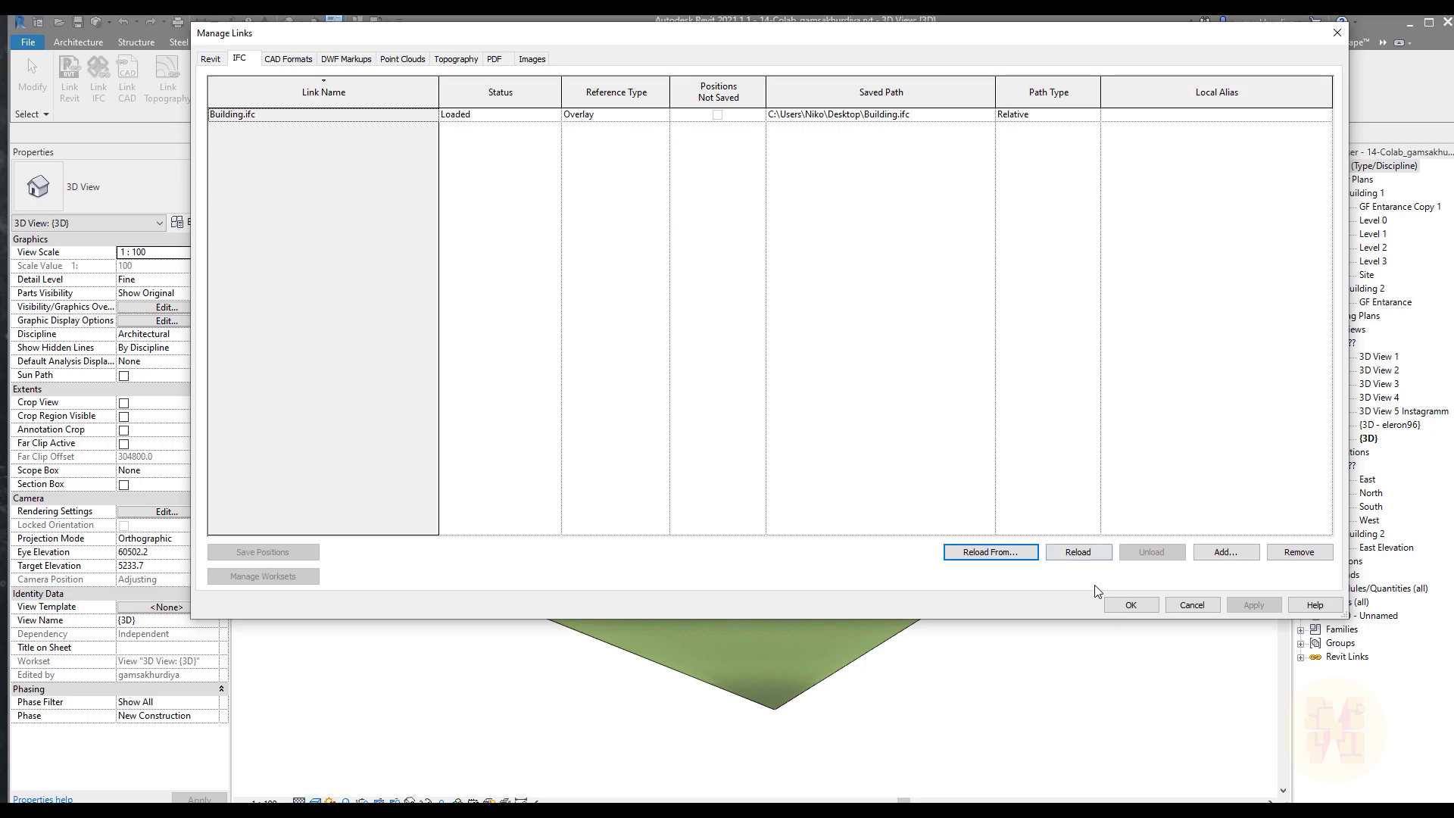
left_click(1126, 605)
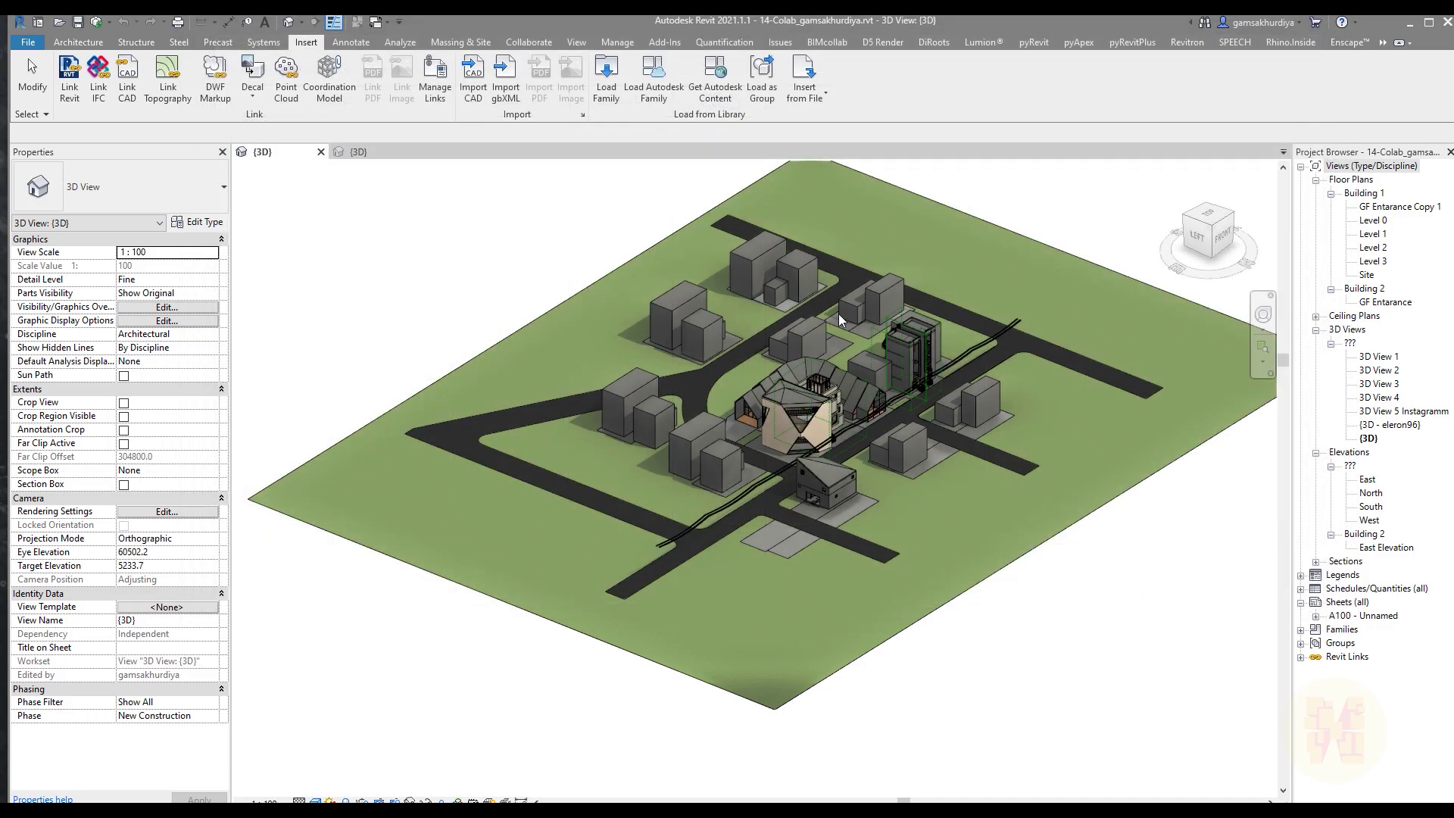
- Move the linked Building.ifc model away from the central buildings to the road corner at the site's edge
left_click(740, 355)
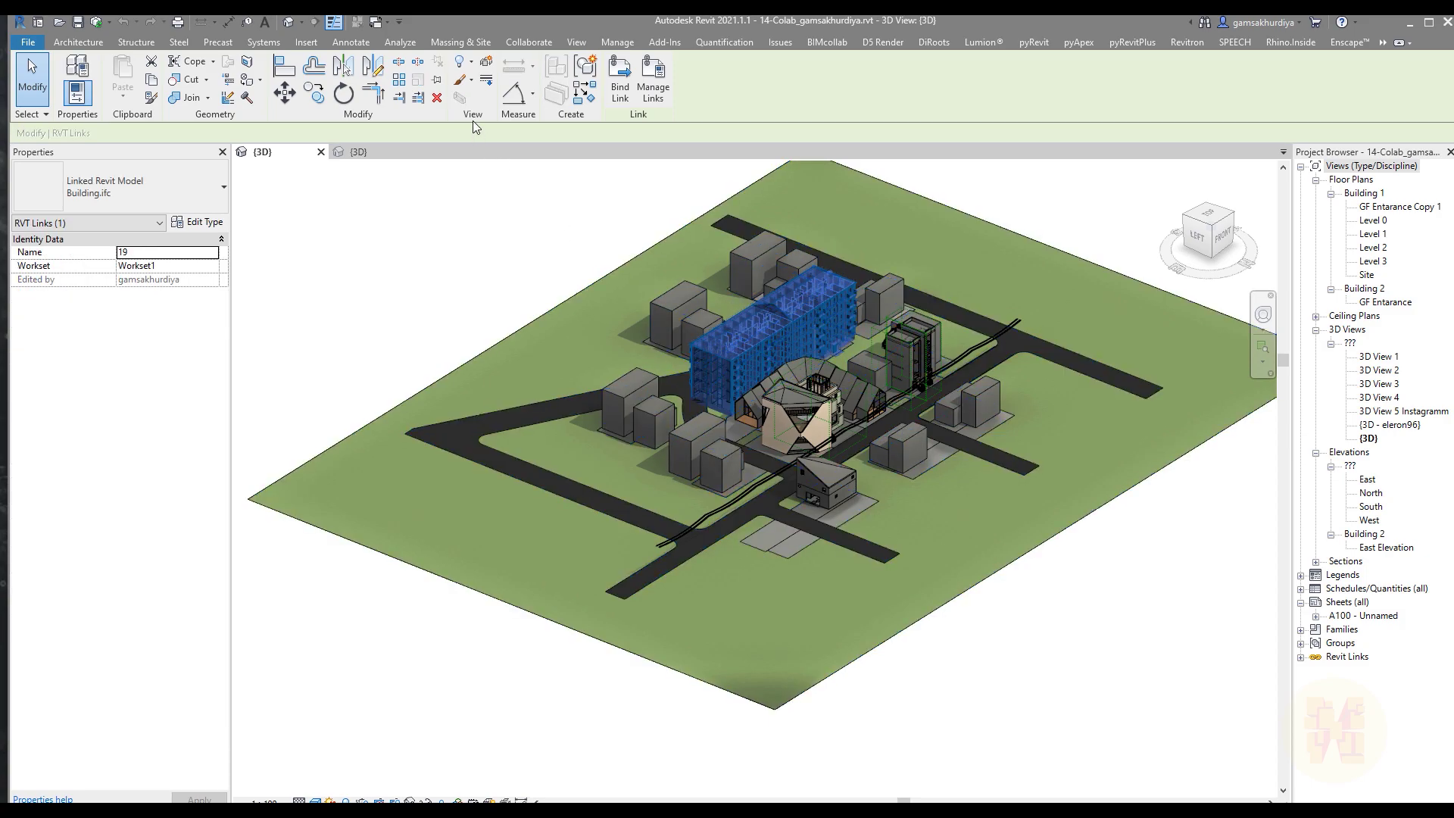
key("Left")
left_click_drag(445, 437, 498, 429)
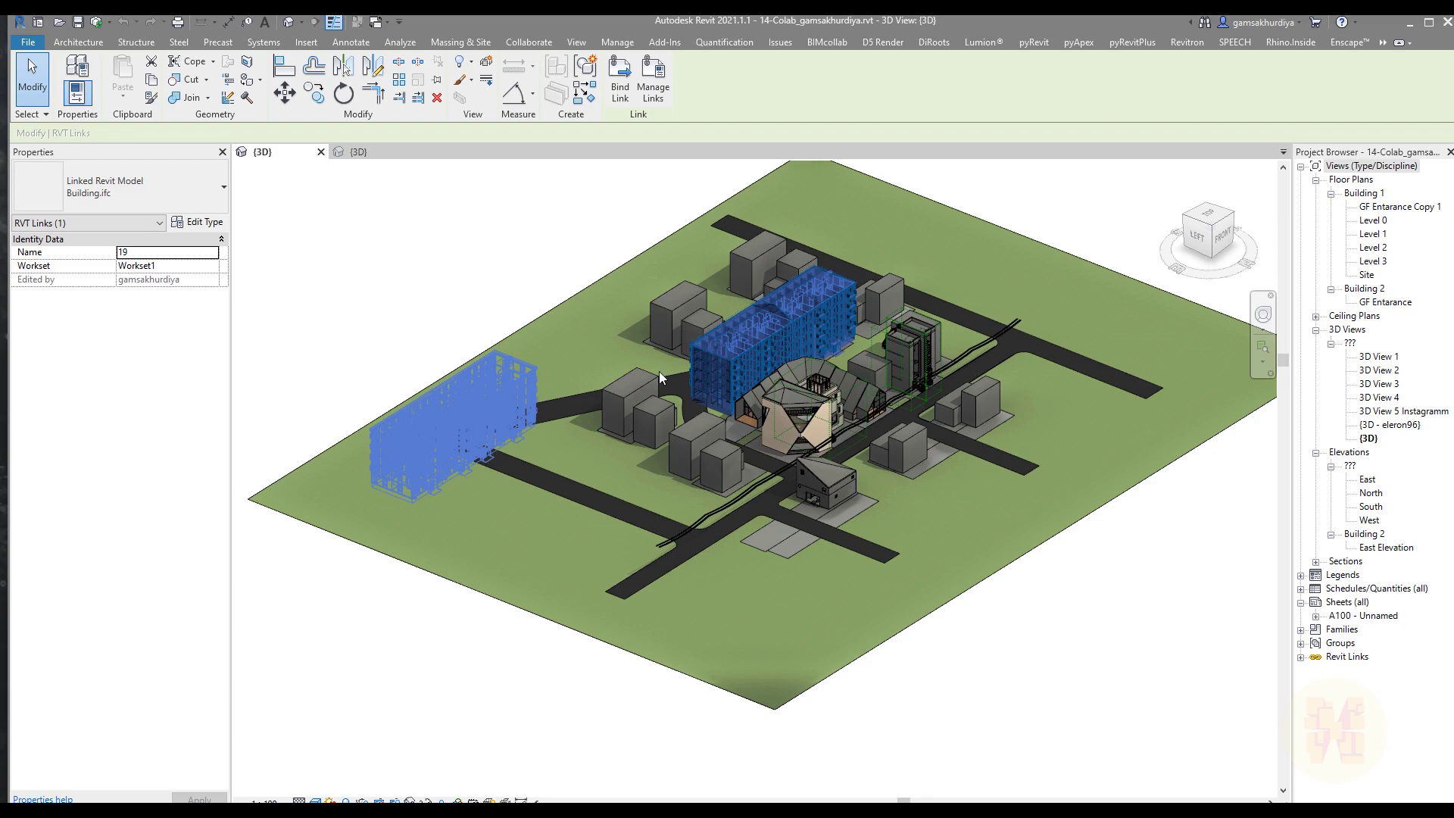
left_click(296, 327)
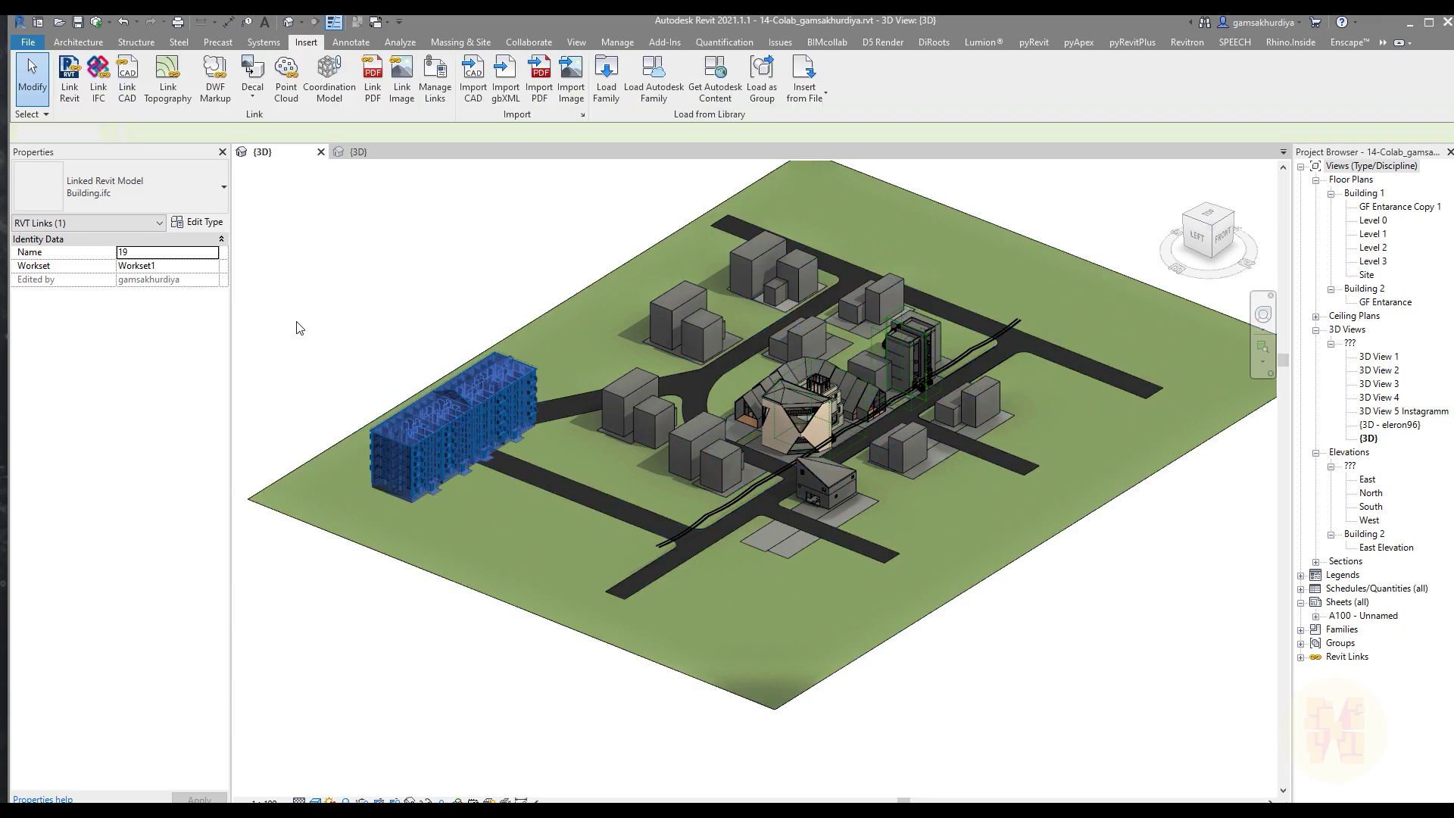
left_click(347, 334)
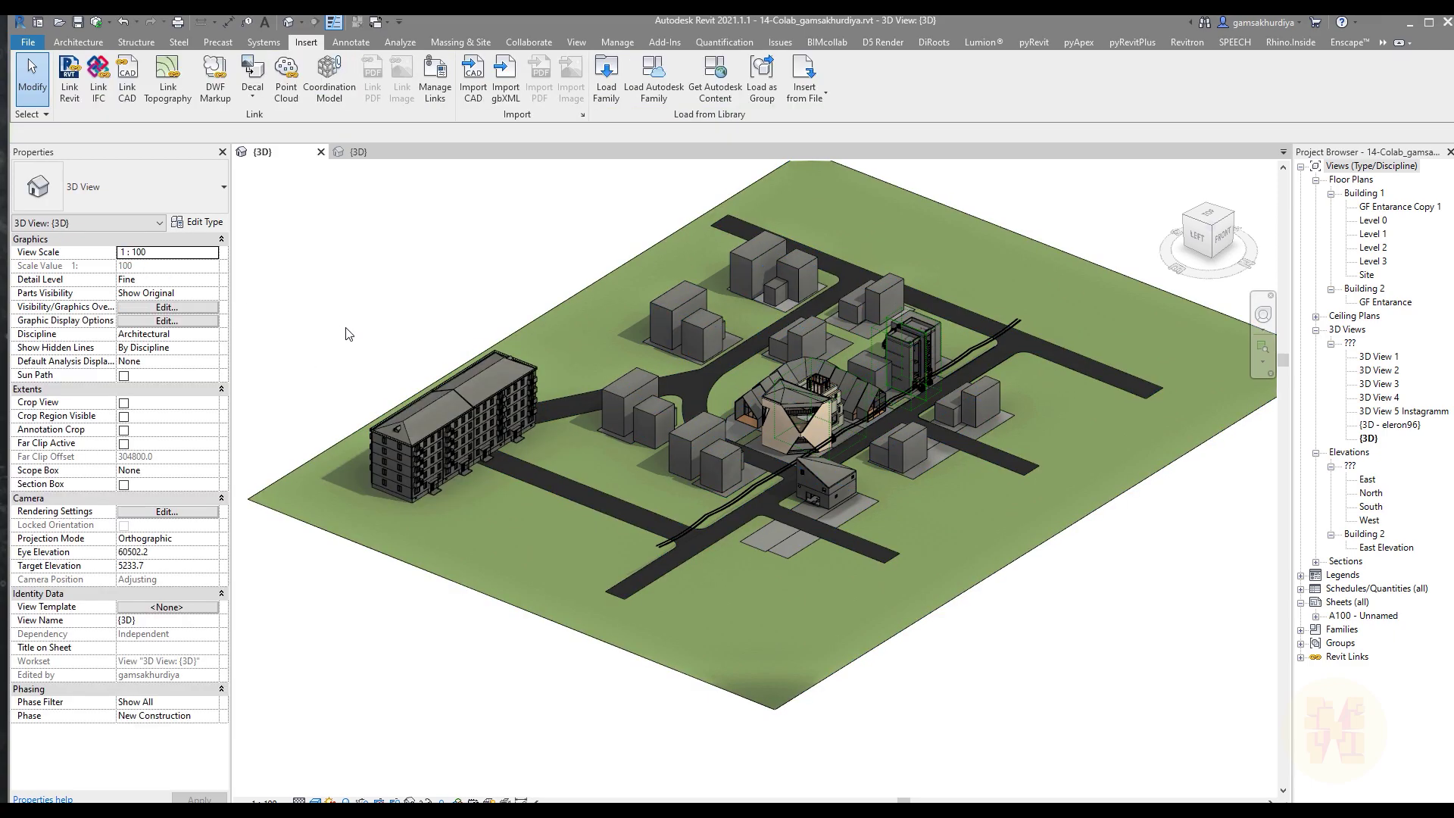
- Examine the IFC-linked building's roof, facades, balconies and entrances for displaced or distorted geometry
scroll(415, 516, "up", 5)
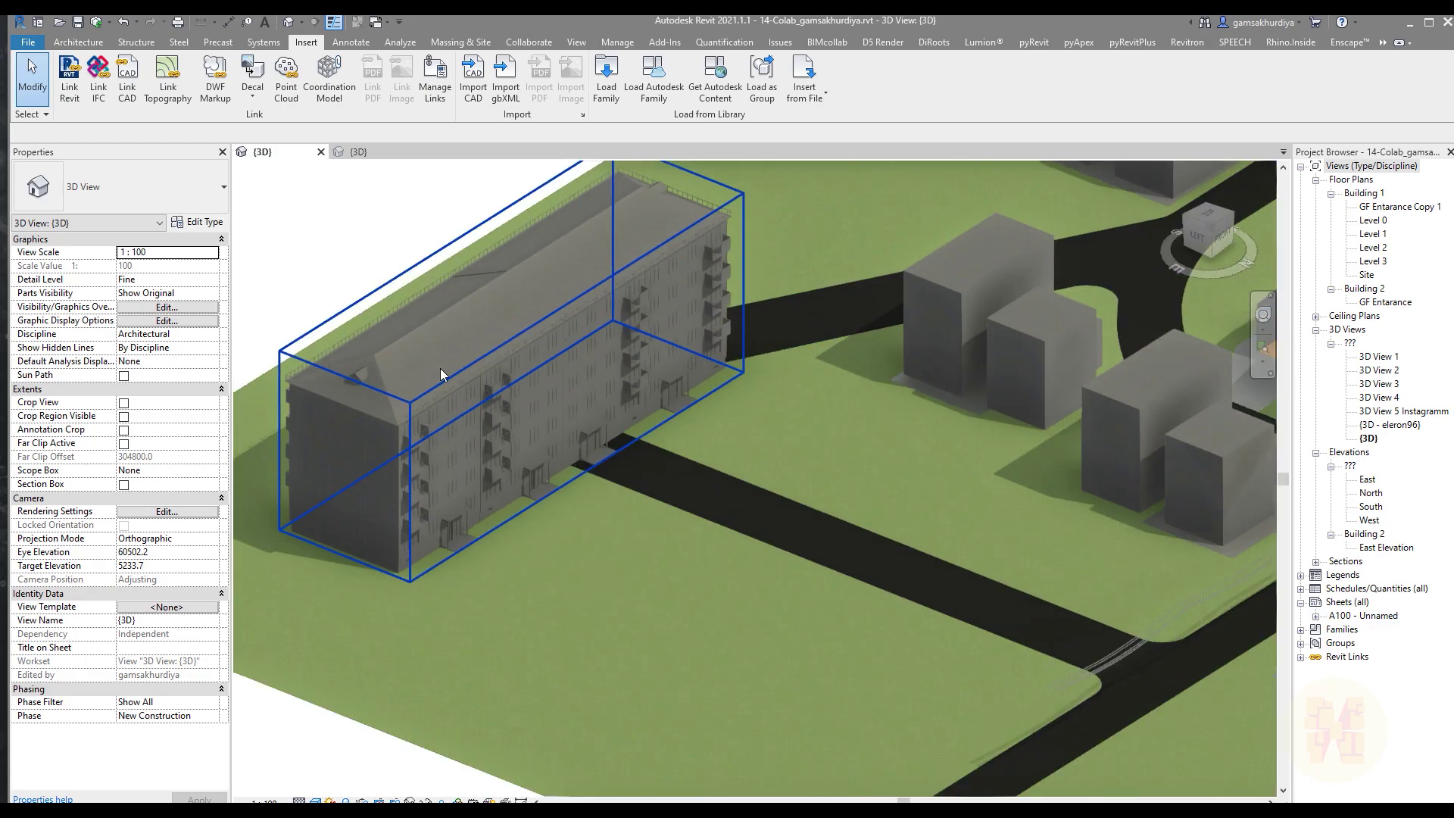
scroll(444, 375, "down", 5)
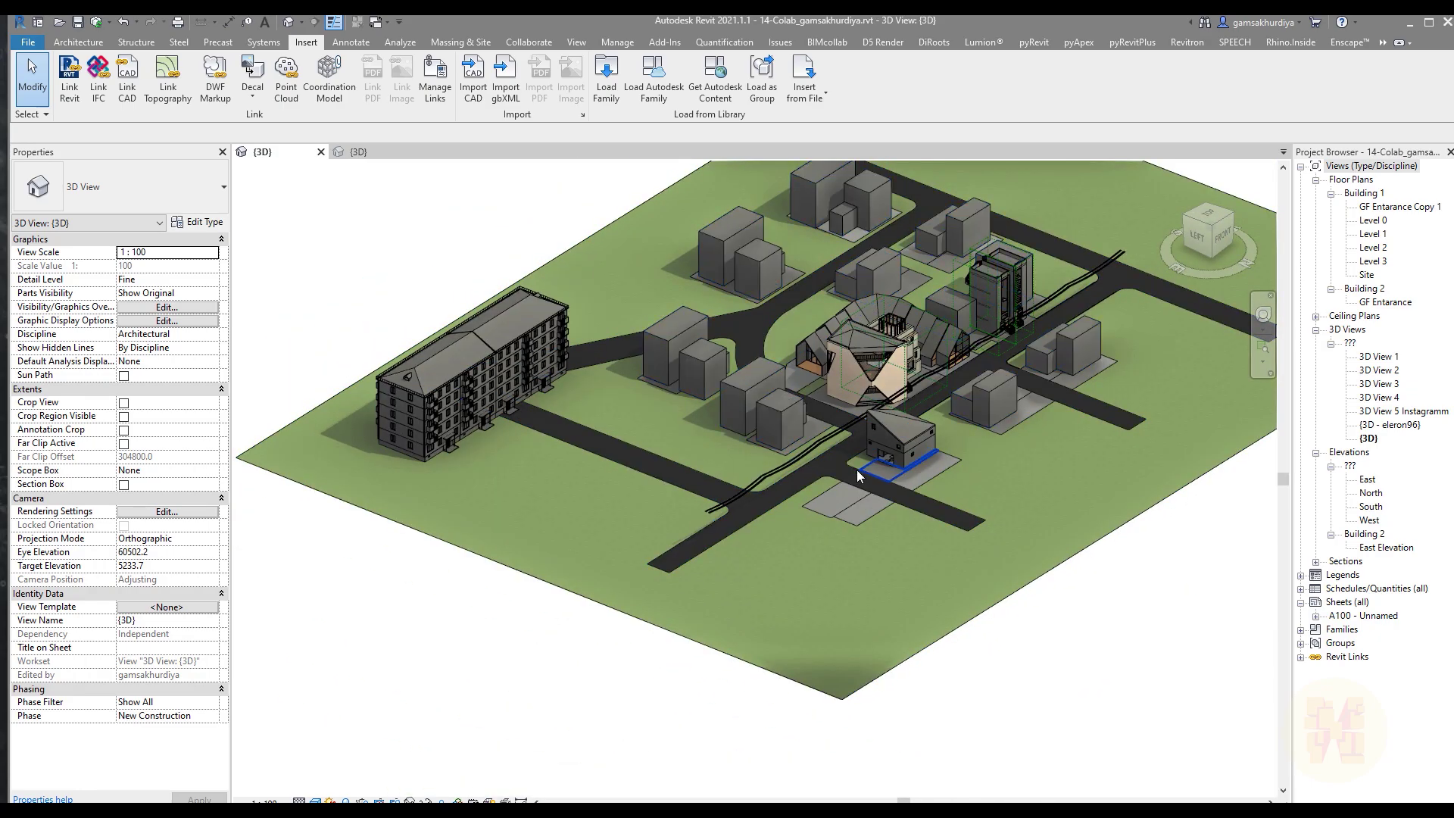
scroll(479, 388, "up", 4)
scroll(445, 499, "up", 4)
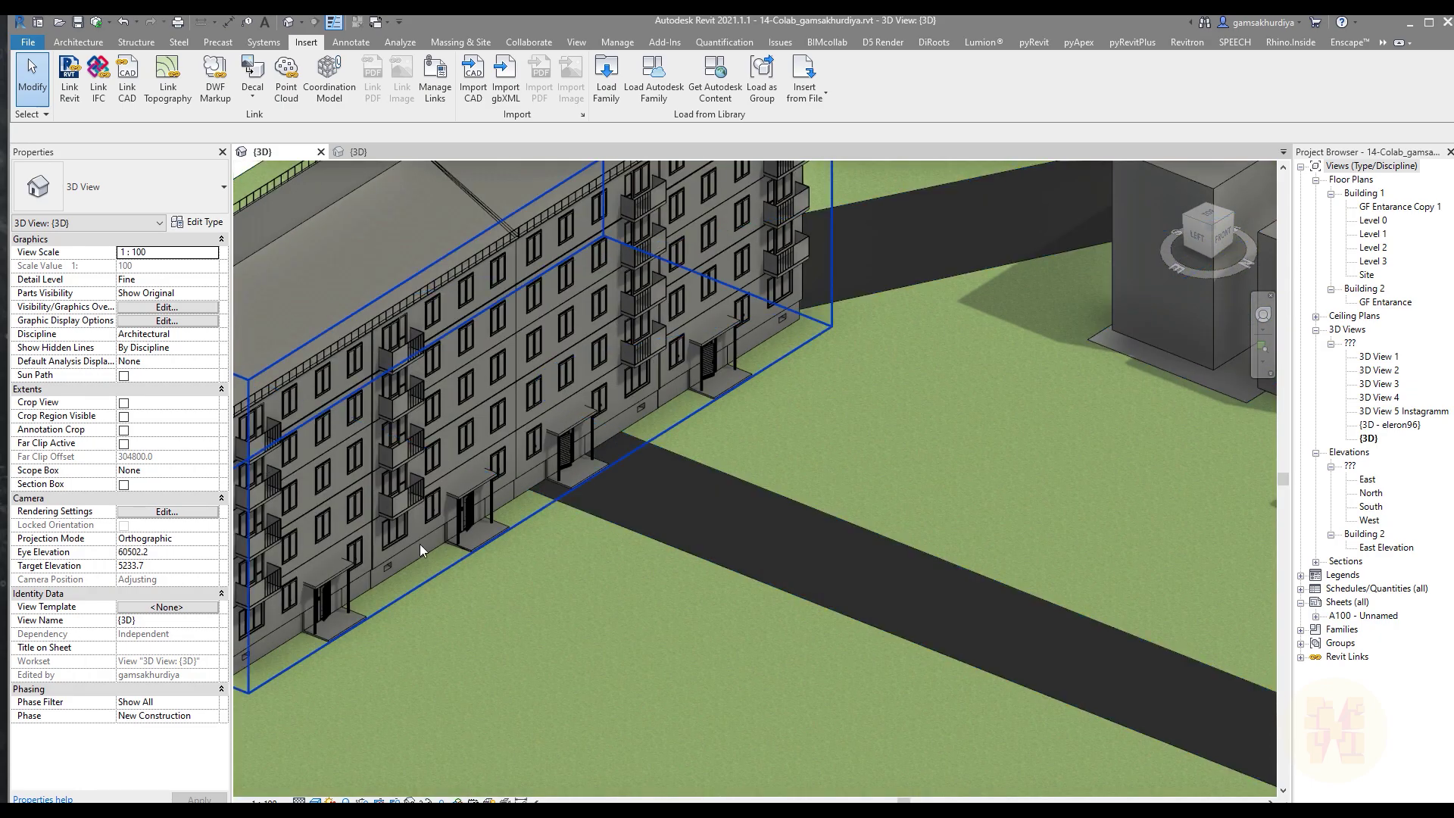
scroll(511, 517, "down", 5)
scroll(515, 517, "up", 2)
scroll(515, 516, "down", 4)
scroll(515, 516, "up", 3)
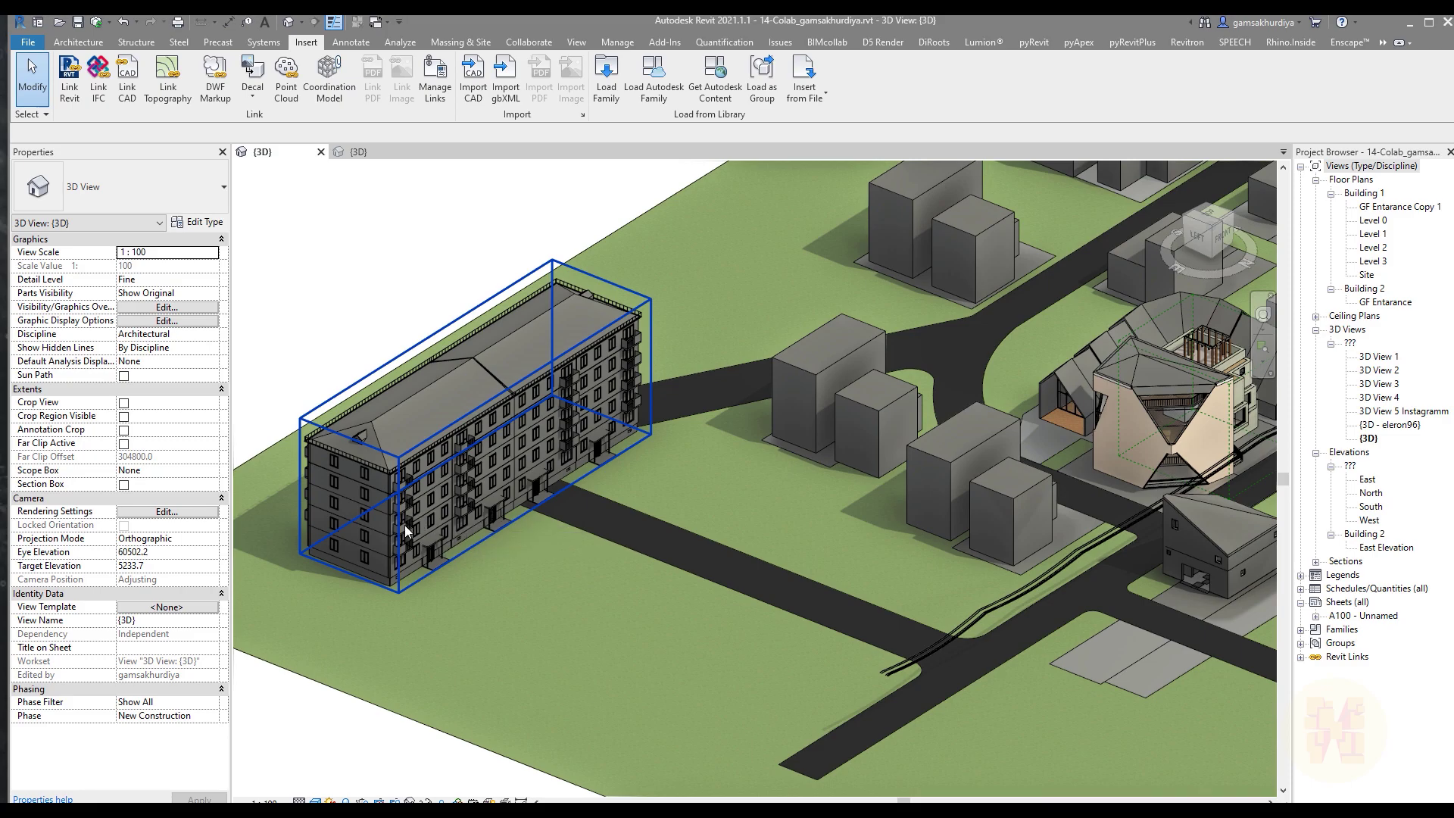
- Compare the linked building's facades and balconies in the Revit site with the original grouped building in SketchUp
scroll(386, 541, "up", 4)
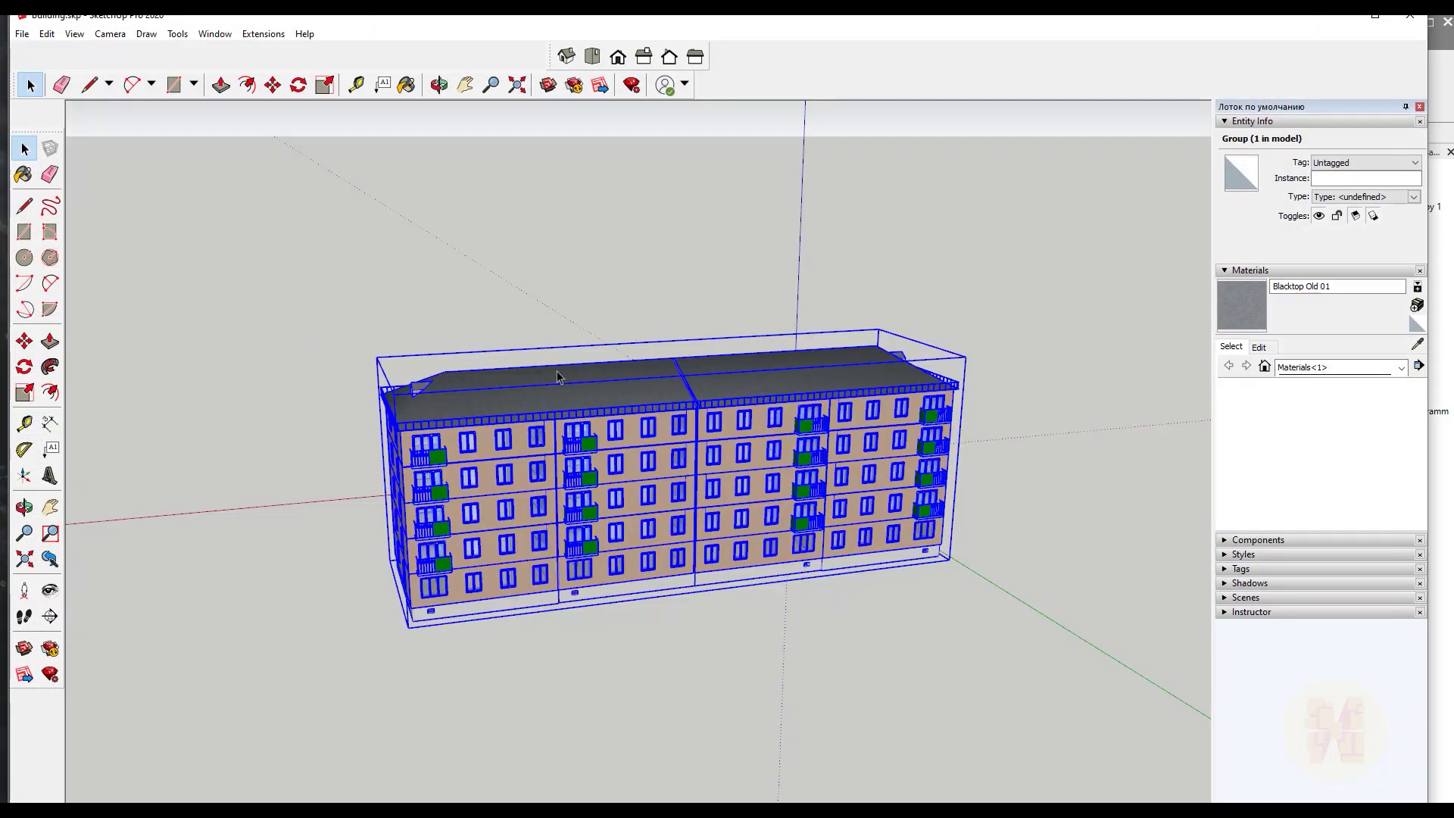
scroll(457, 578, "up", 10)
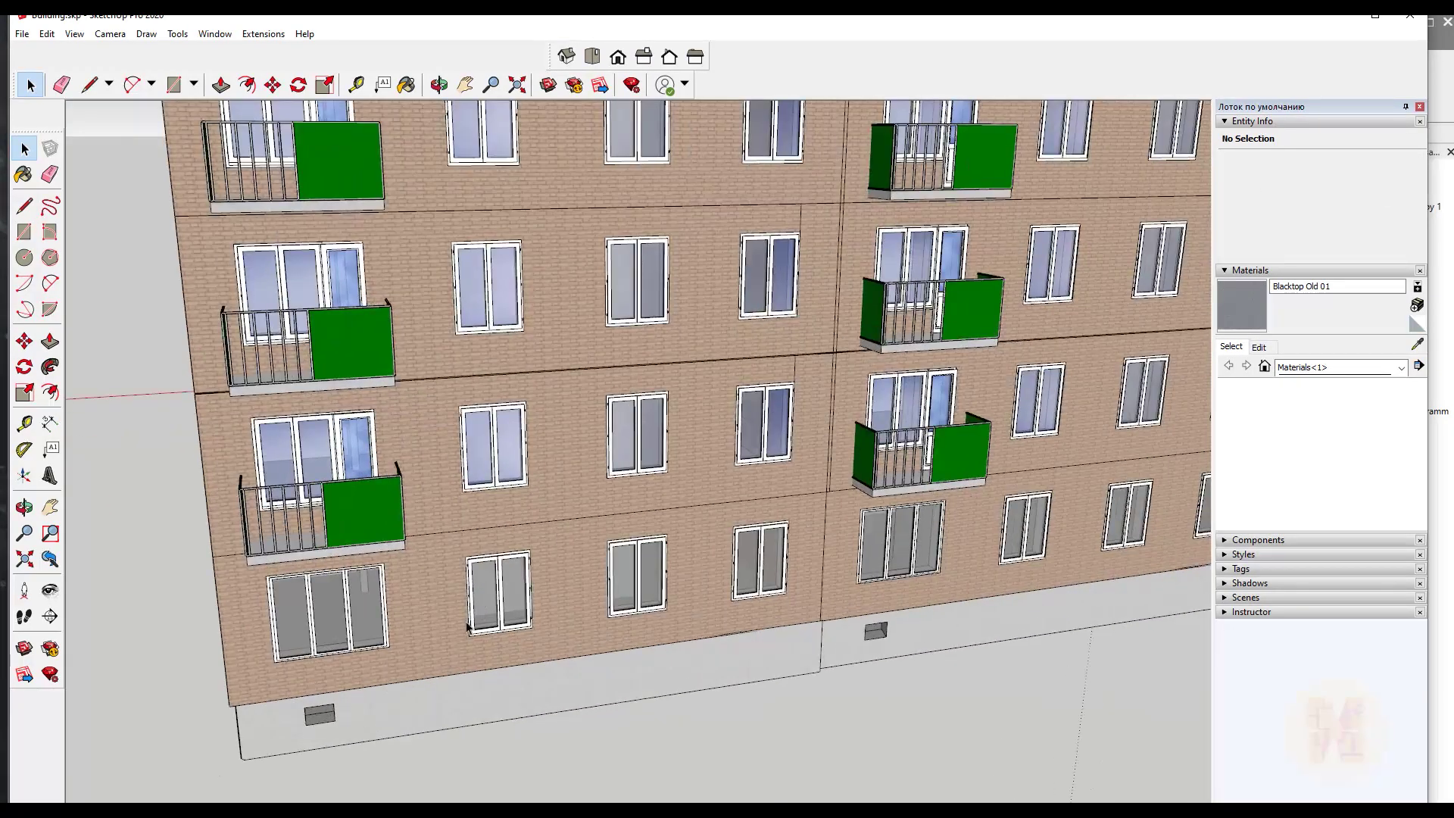
scroll(390, 516, "down", 8)
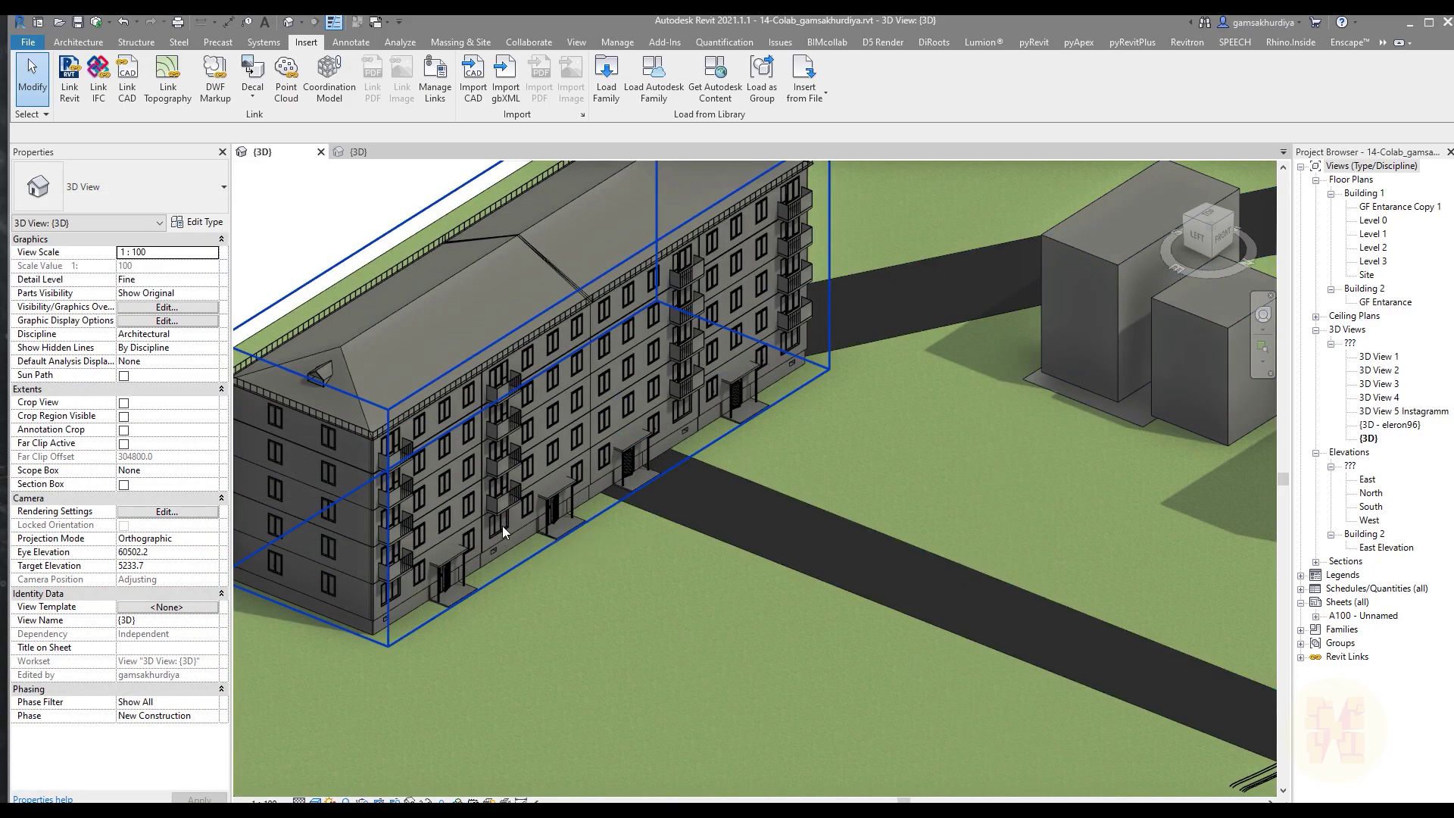
scroll(502, 525, "down", 5)
scroll(597, 470, "up", 3)
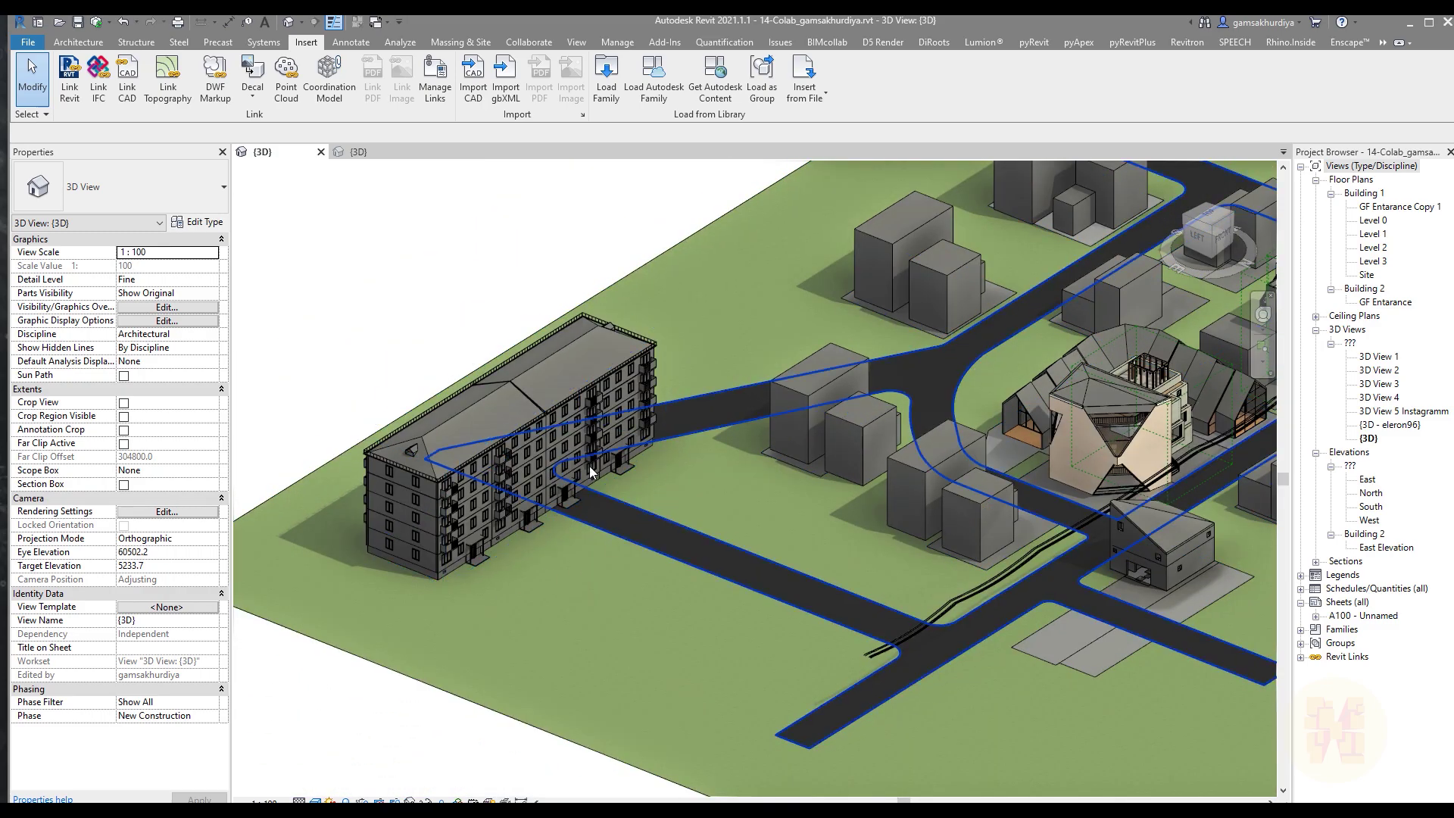
left_click(435, 475)
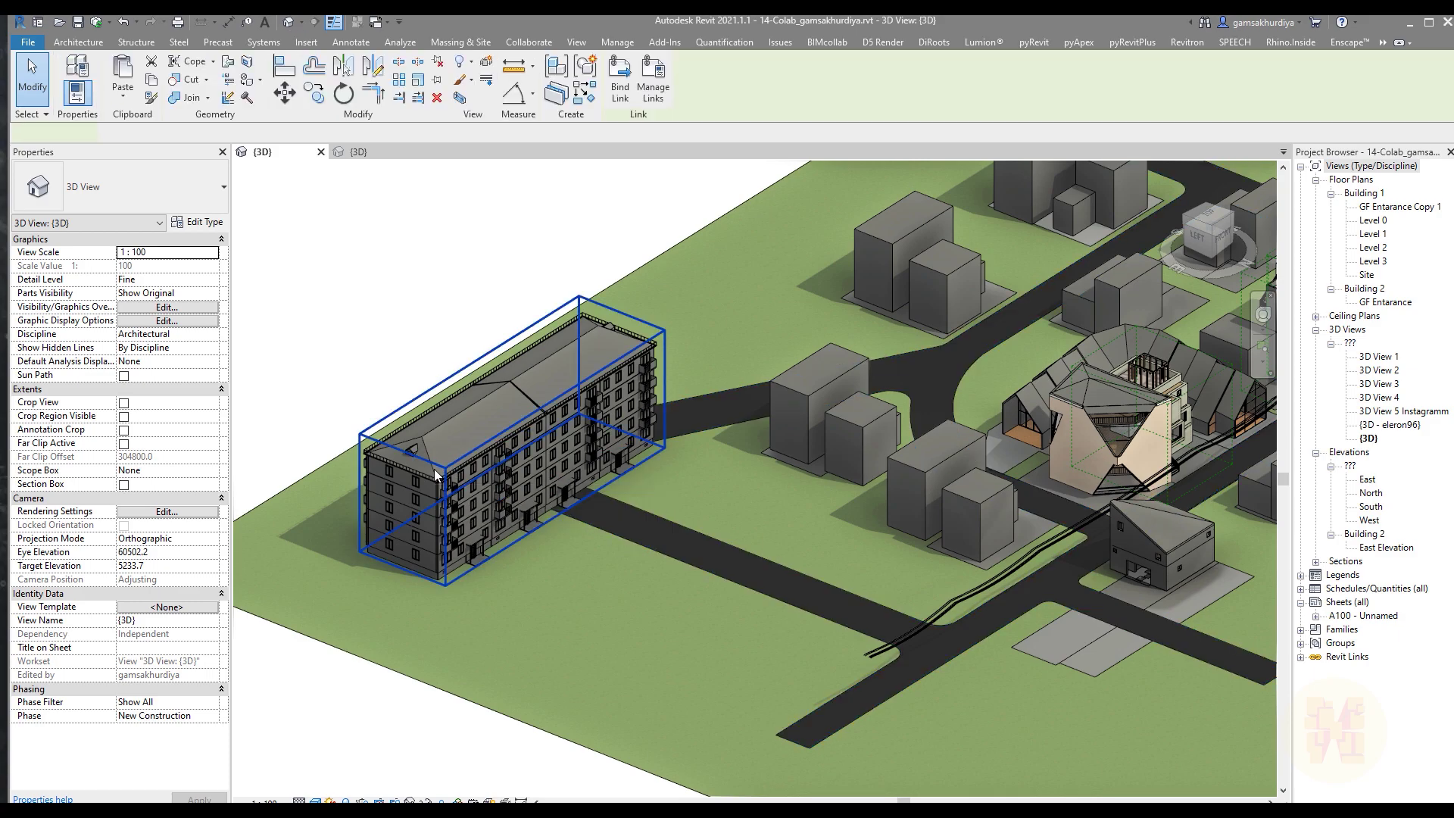
right_click(436, 474)
mouse_move(574, 130)
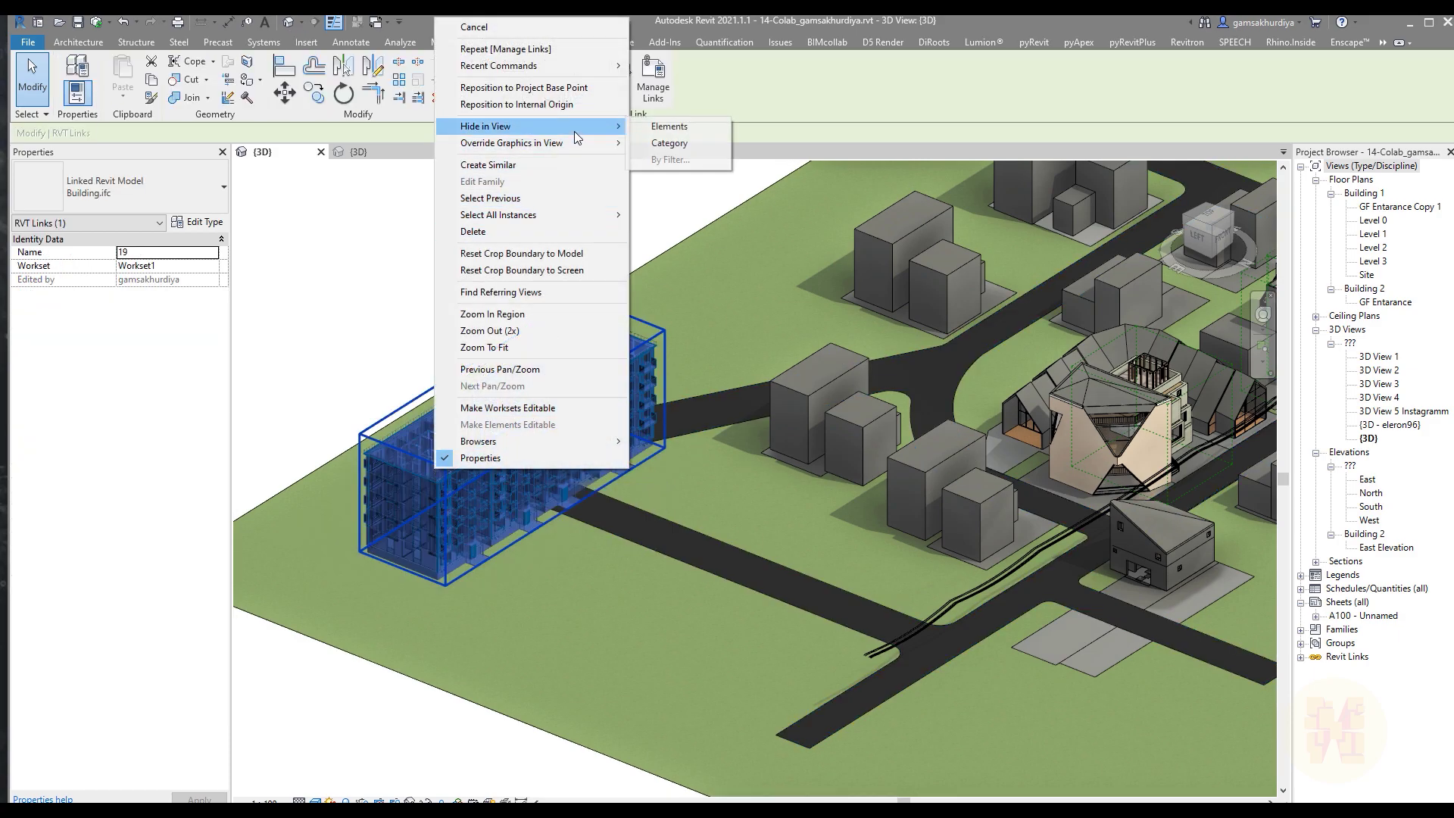
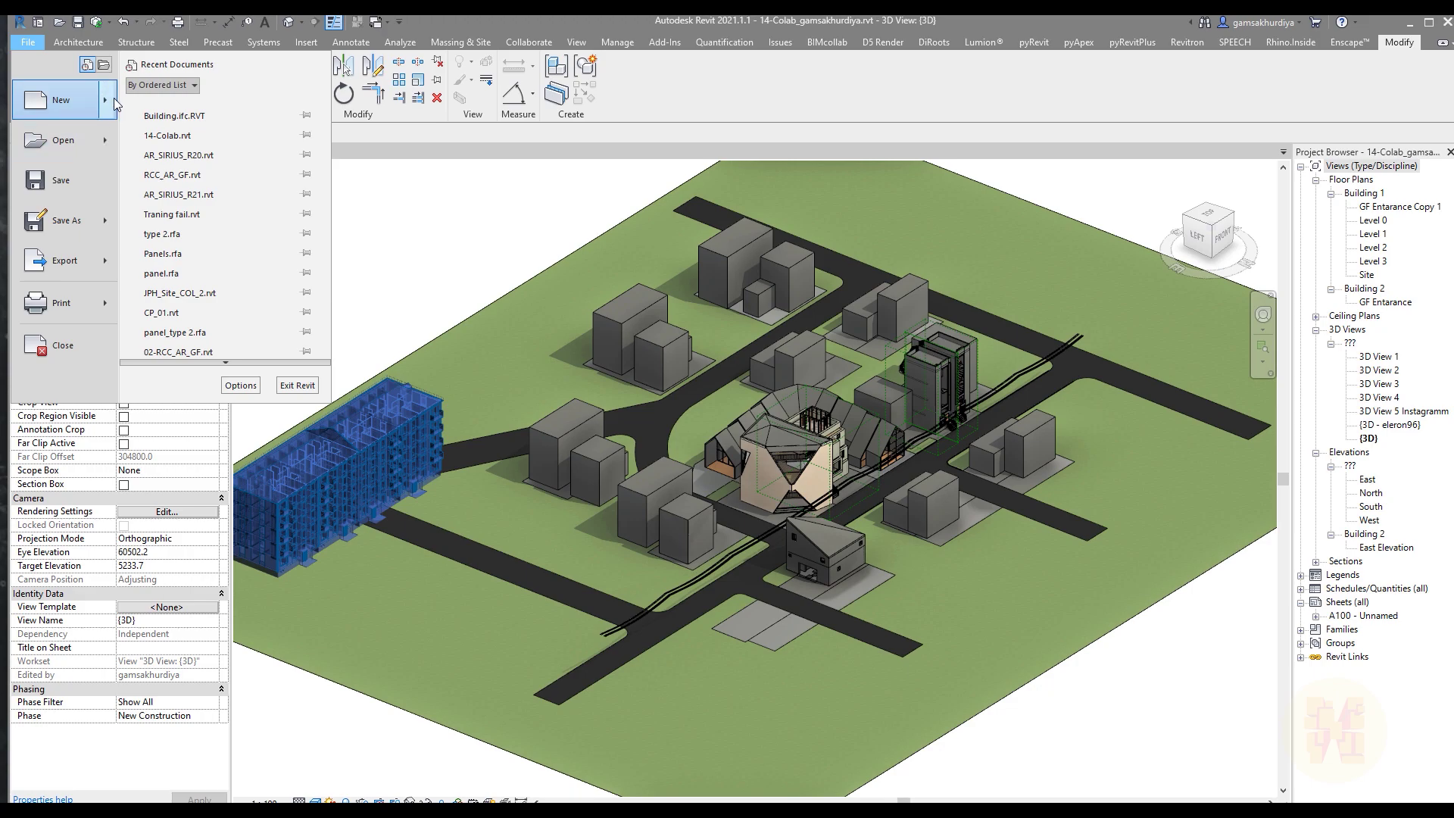
- Create a new conceptual mass family from the Metric Mass.rft template
left_click(106, 99)
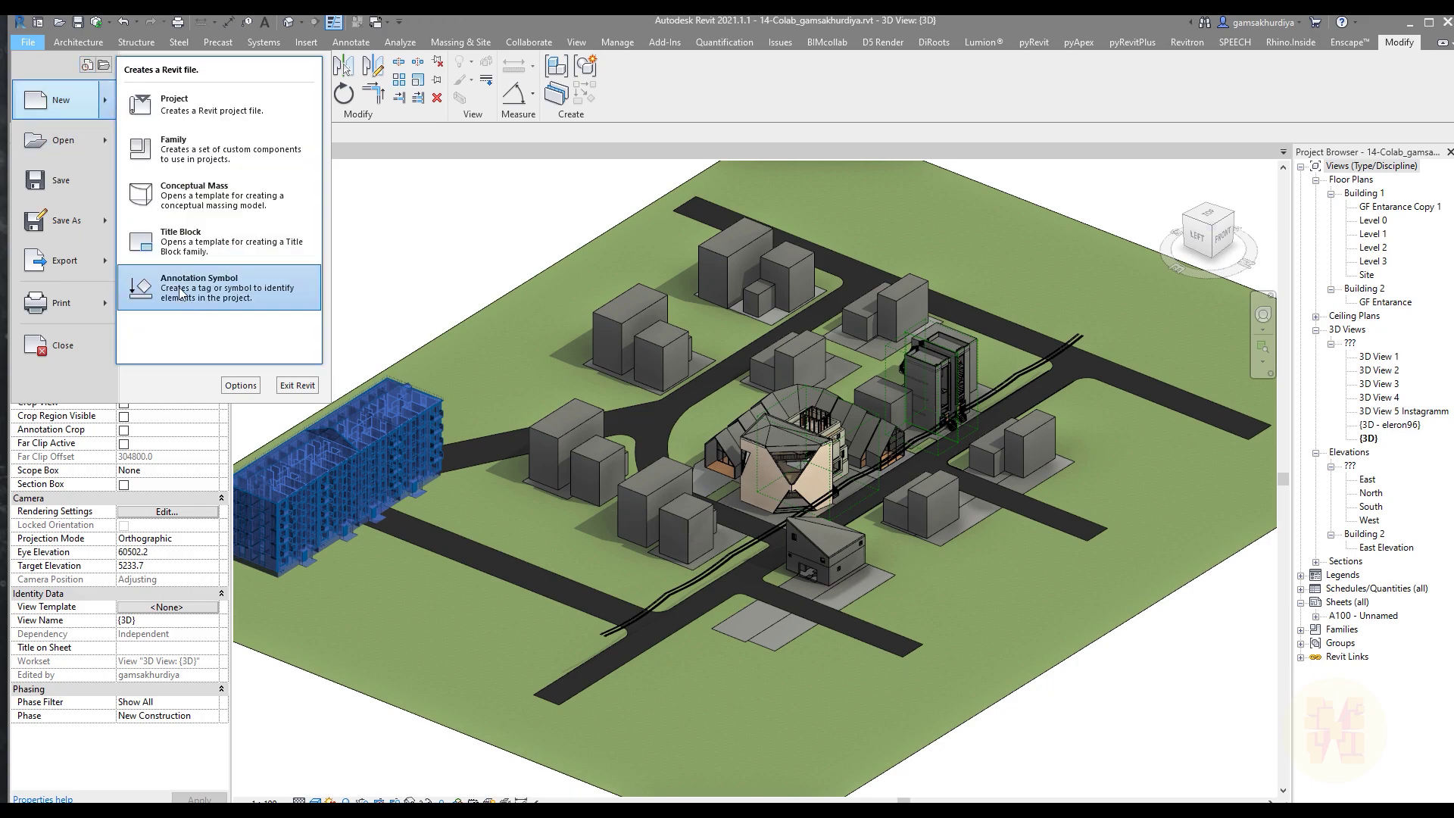
left_click(251, 197)
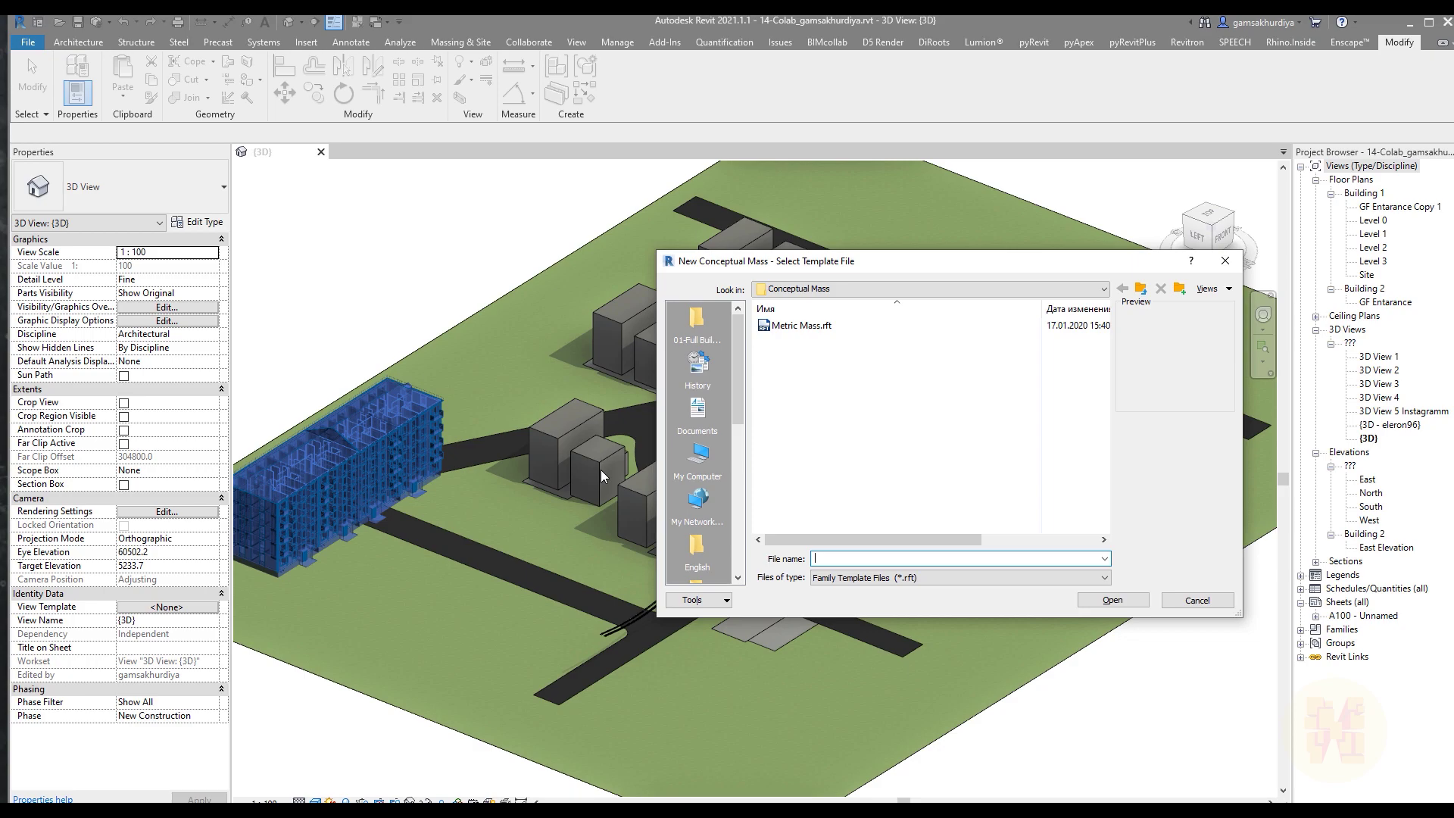
left_click(792, 333)
left_click(1111, 600)
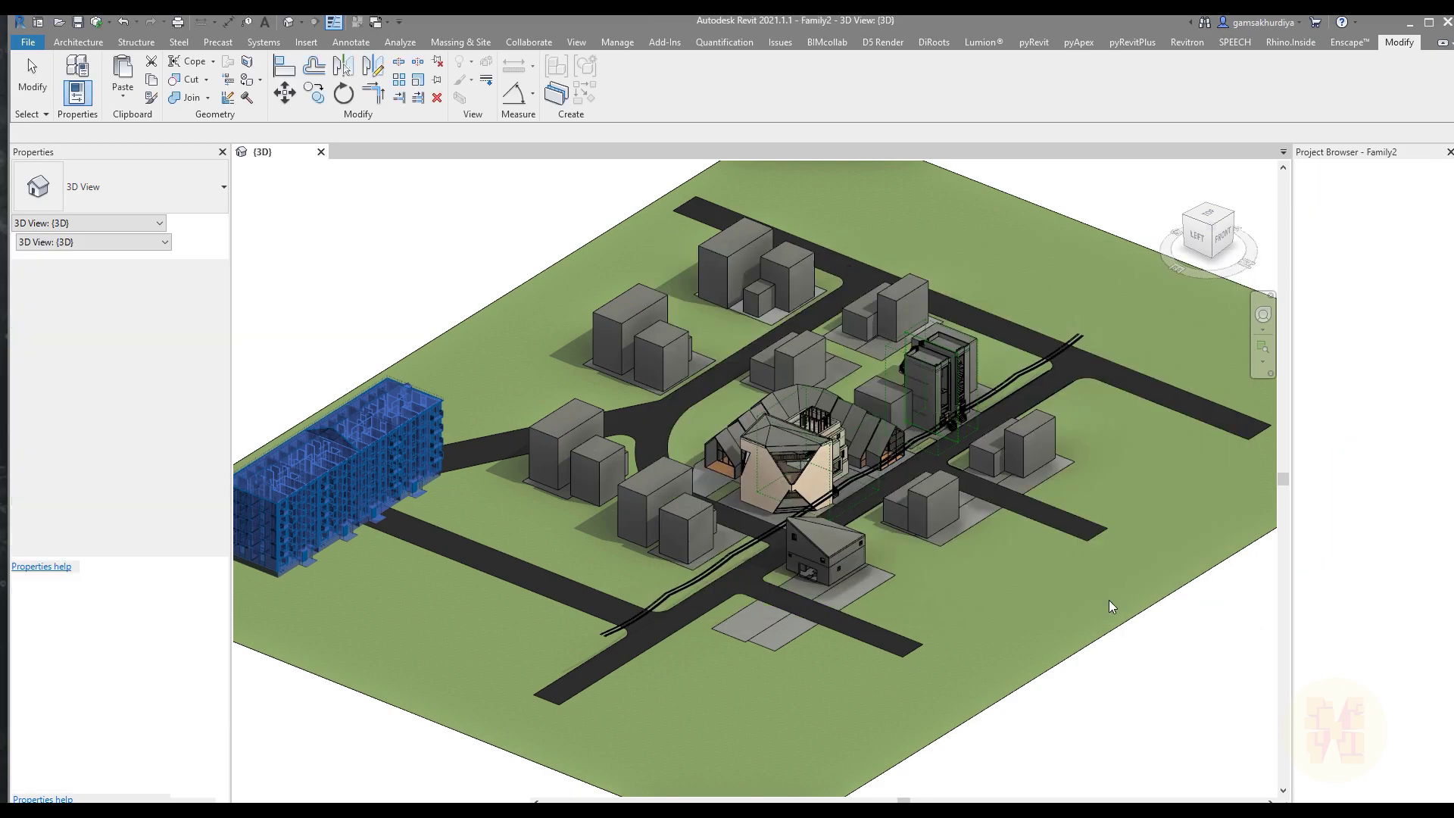
- Switch to SketchUp and inspect the exploded building in Building_2.skp, selecting all of its geometry
scroll(907, 599, "up", 3)
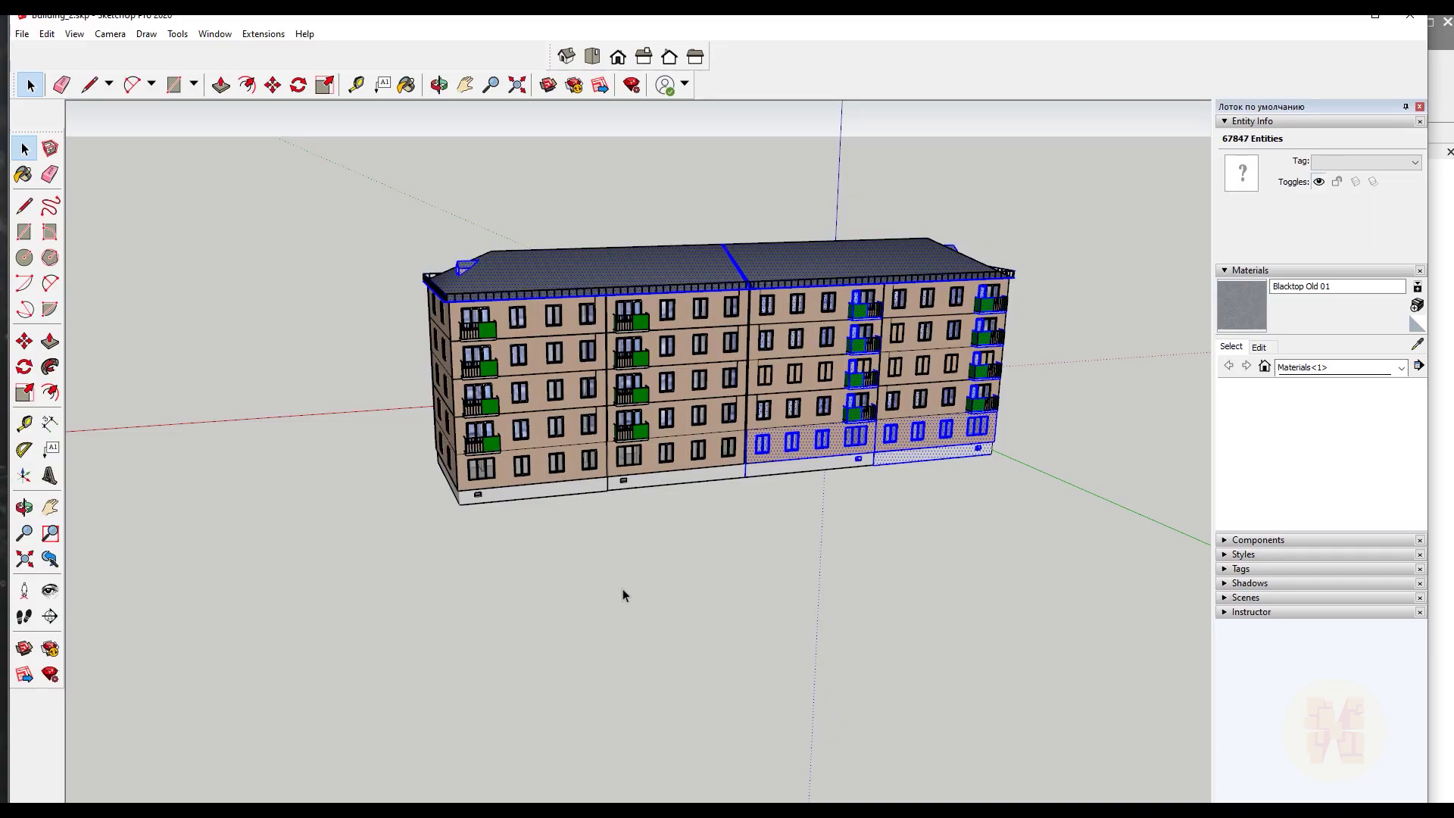
left_click(623, 589)
middle_click_drag(788, 506, 837, 483)
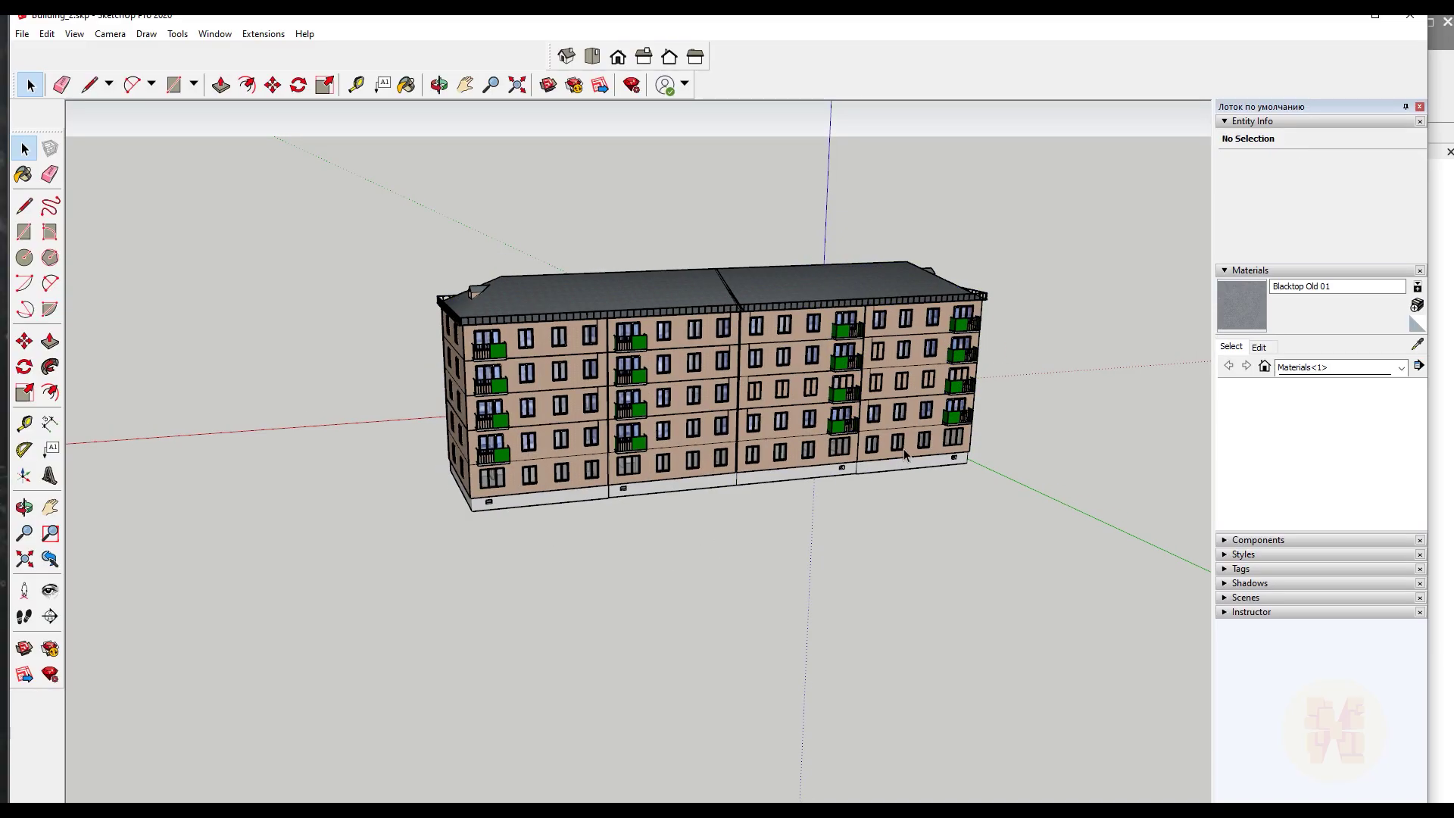
left_click_drag(371, 215, 1084, 595)
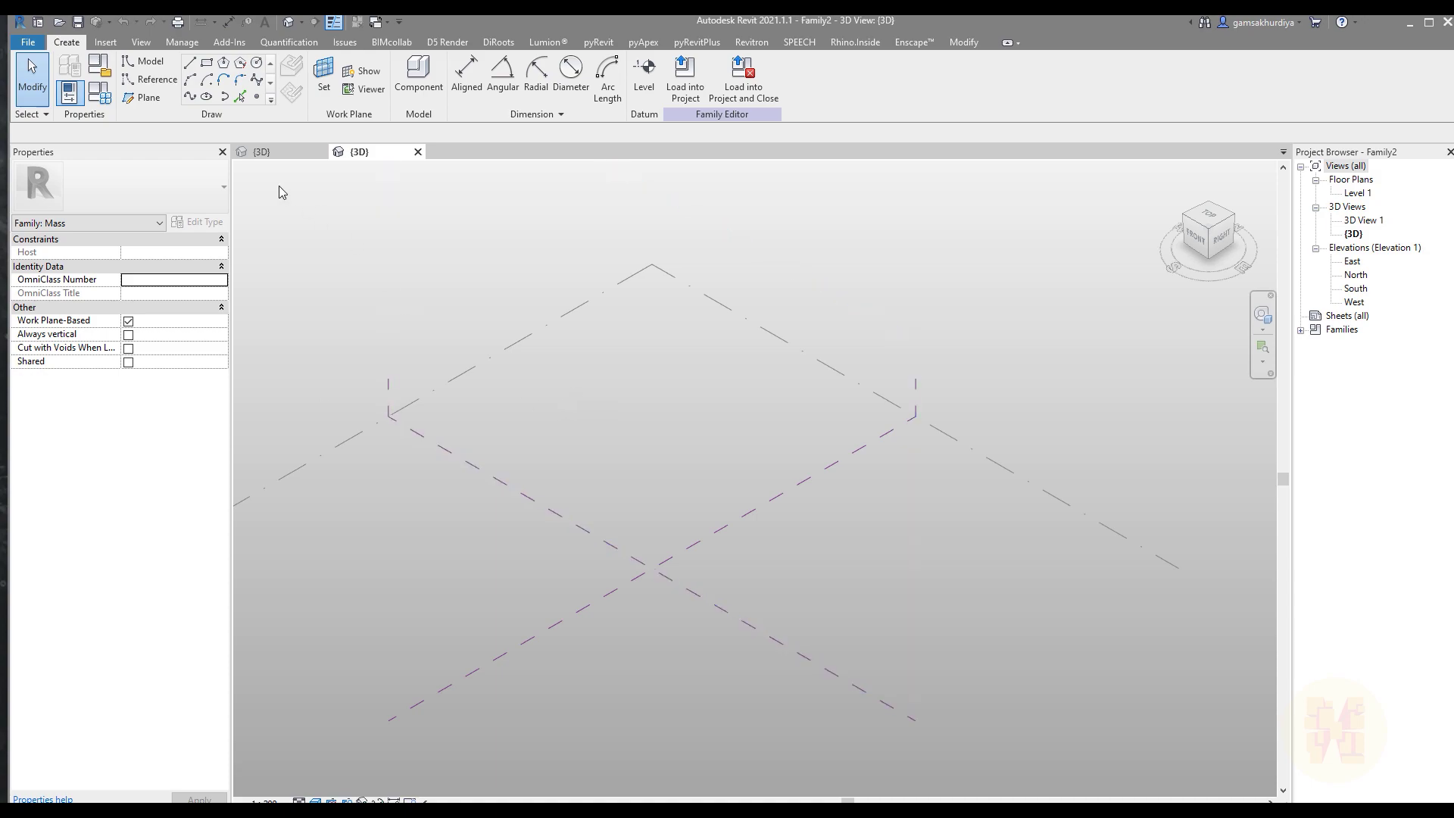
- Compare the file sizes of Building.skp and Building_2.skp in Revit, and import Building_2.skp from the desktop into the mass family
left_click(105, 43)
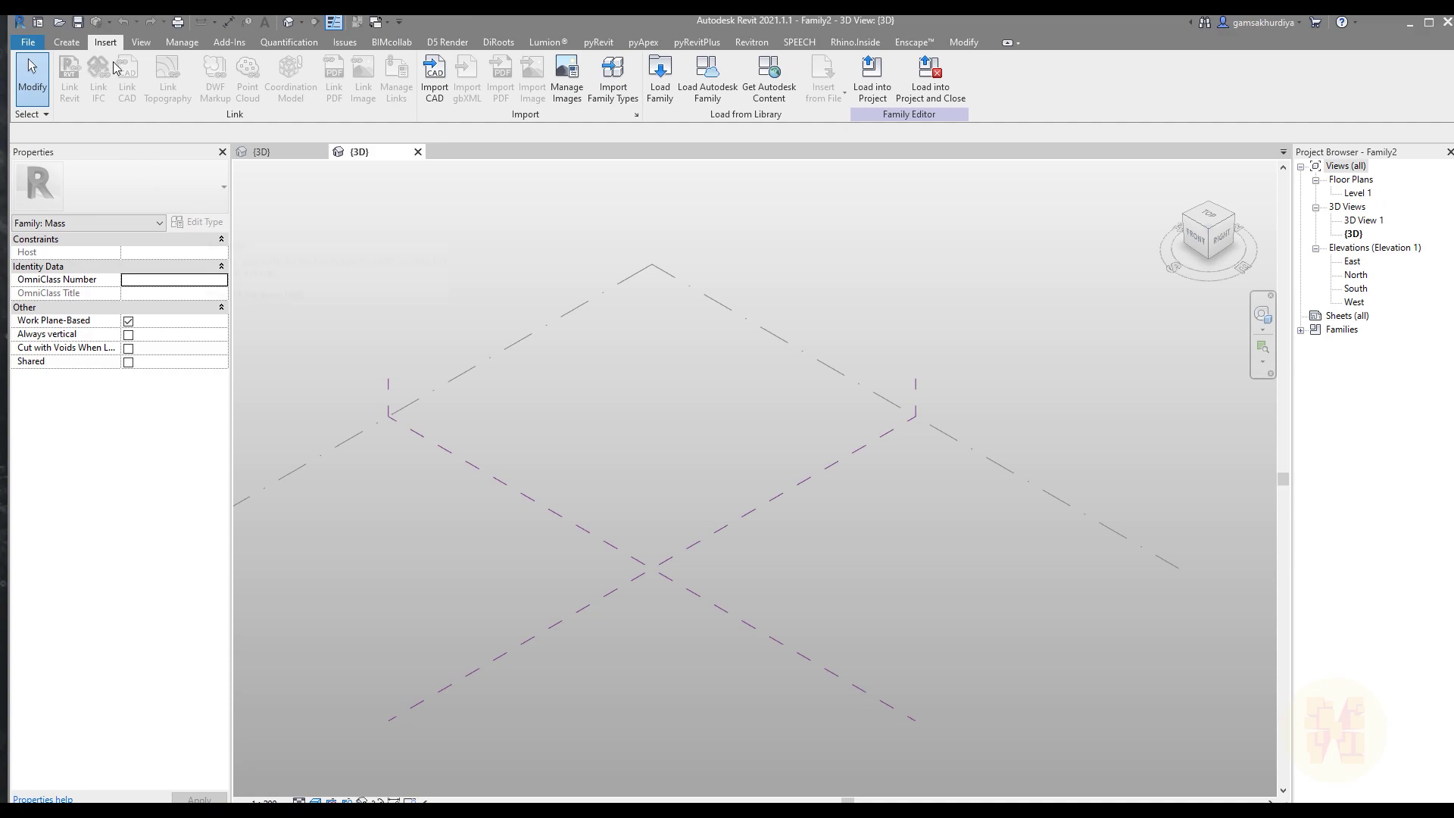
left_click(434, 79)
scroll(538, 411, "down", 4)
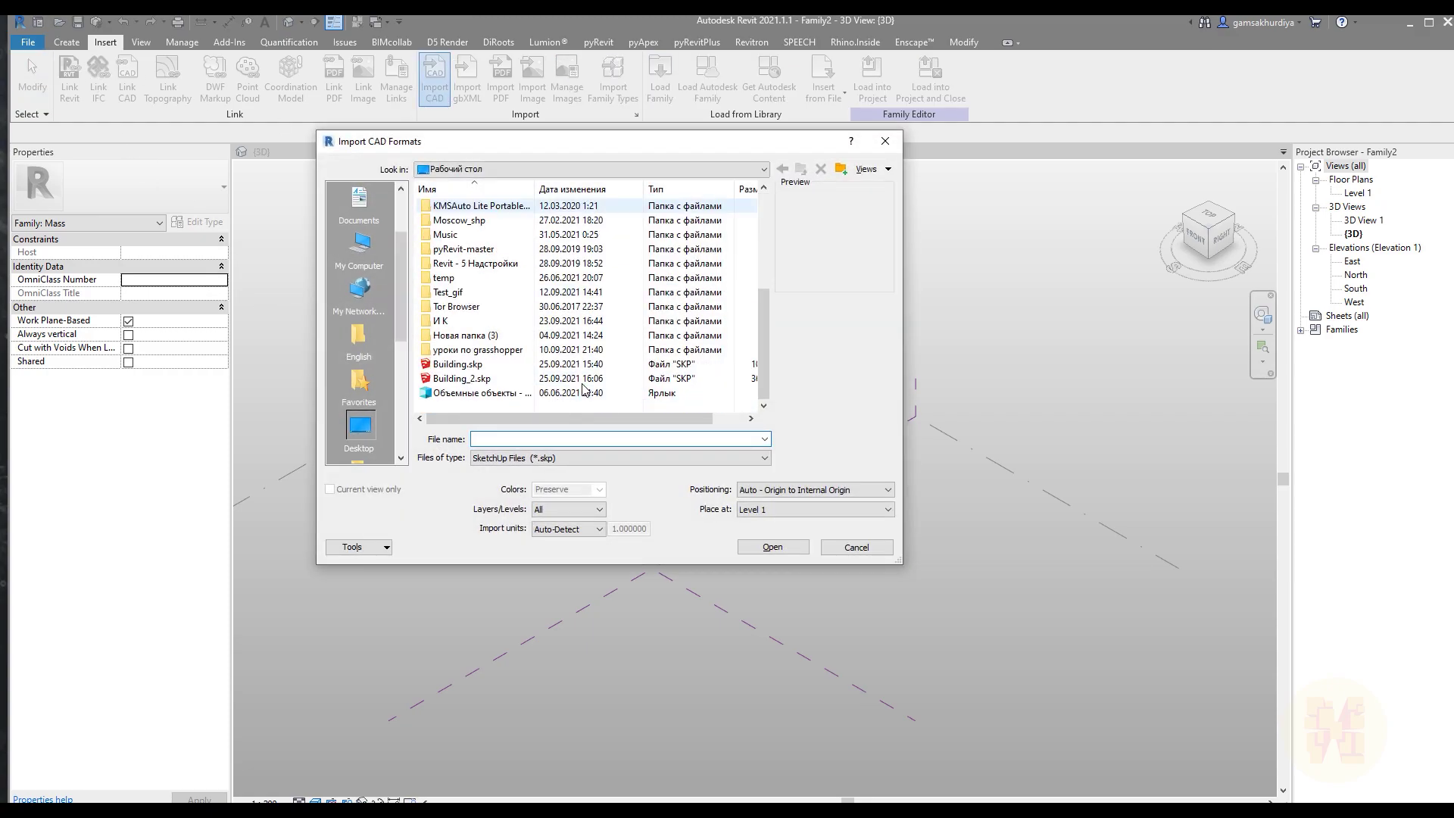
left_click(457, 364)
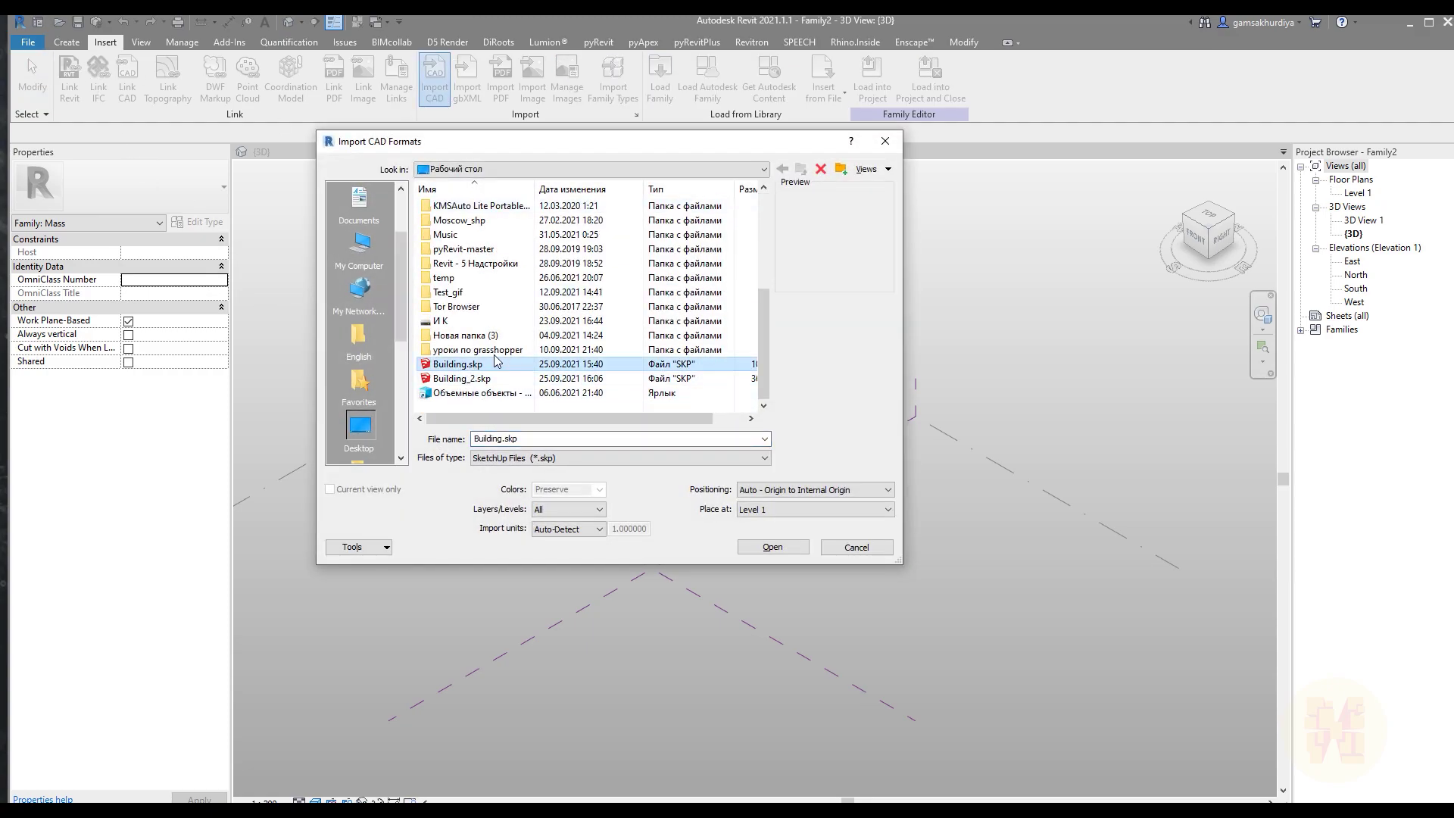
left_click_drag(530, 417, 562, 418)
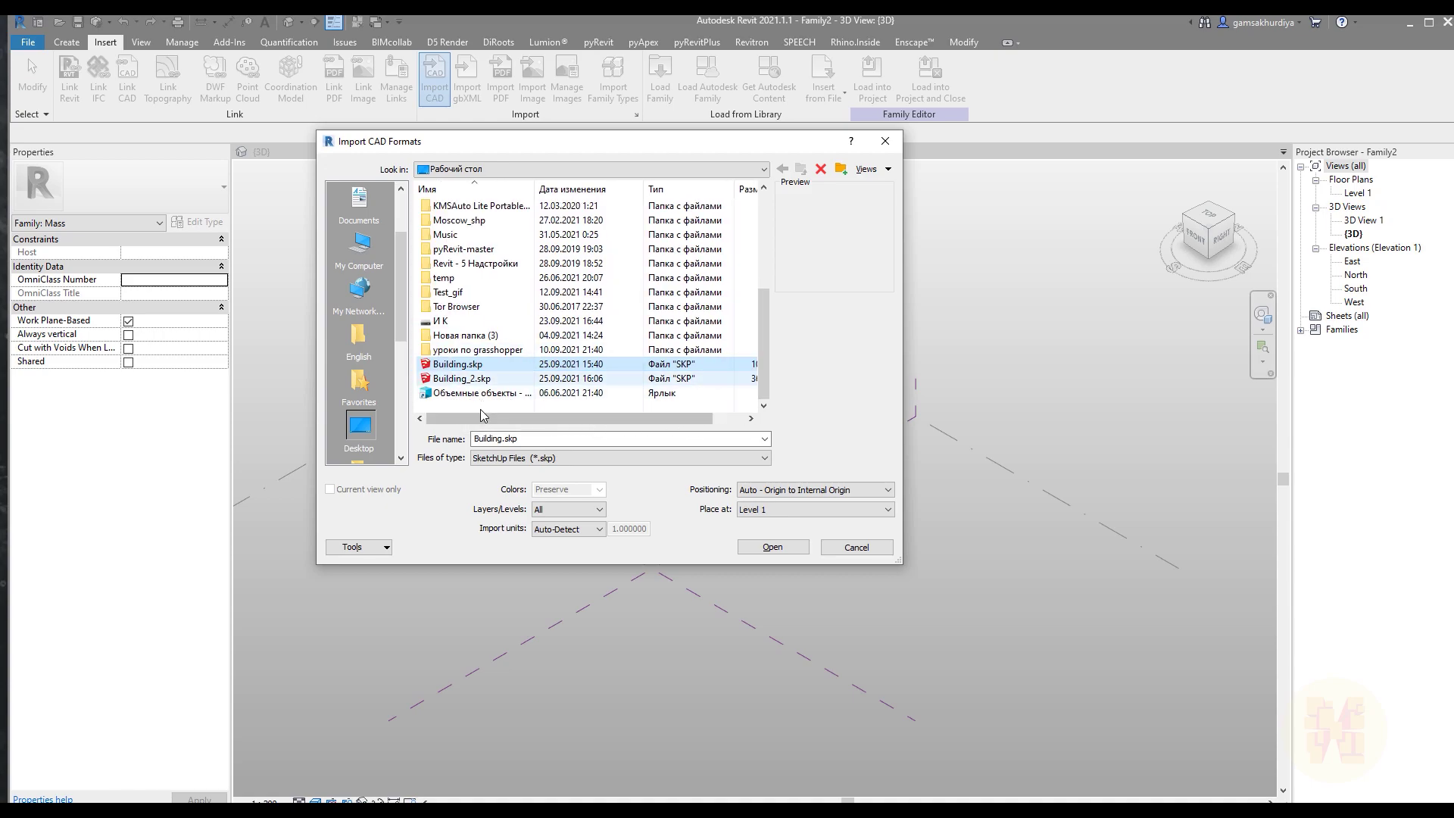
left_click(731, 382)
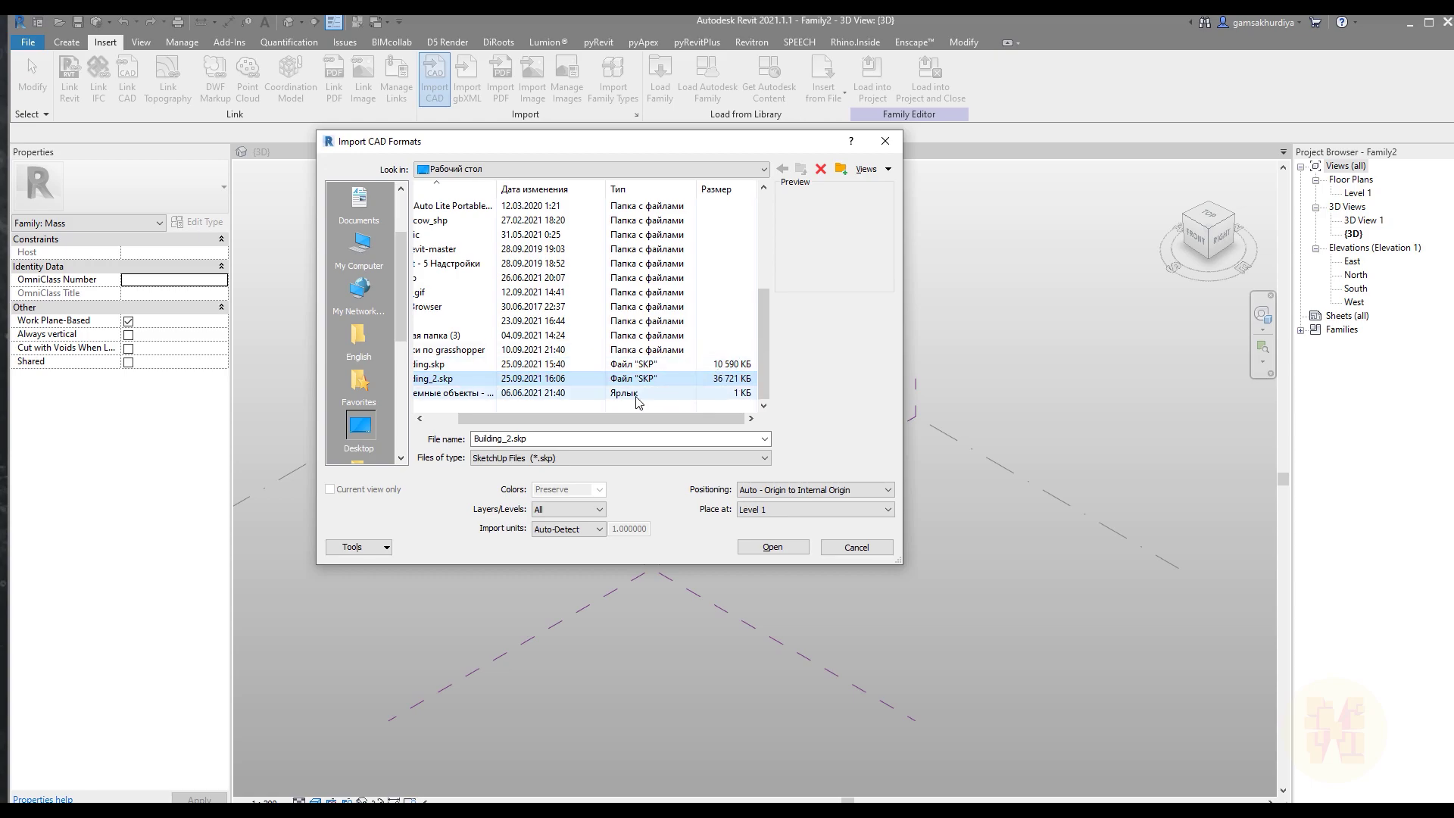
left_click_drag(697, 418, 664, 418)
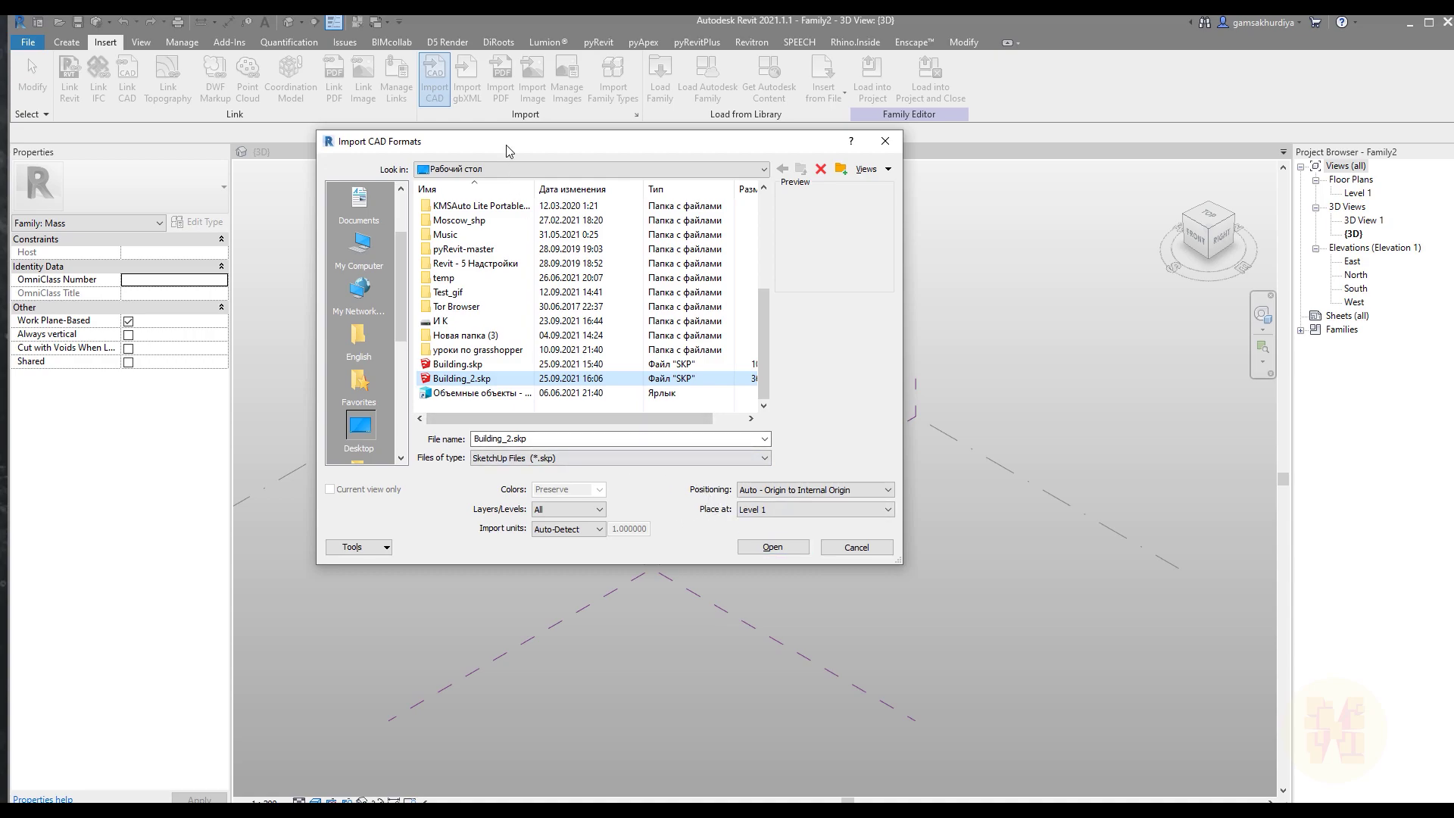
left_click_drag(509, 146, 829, 247)
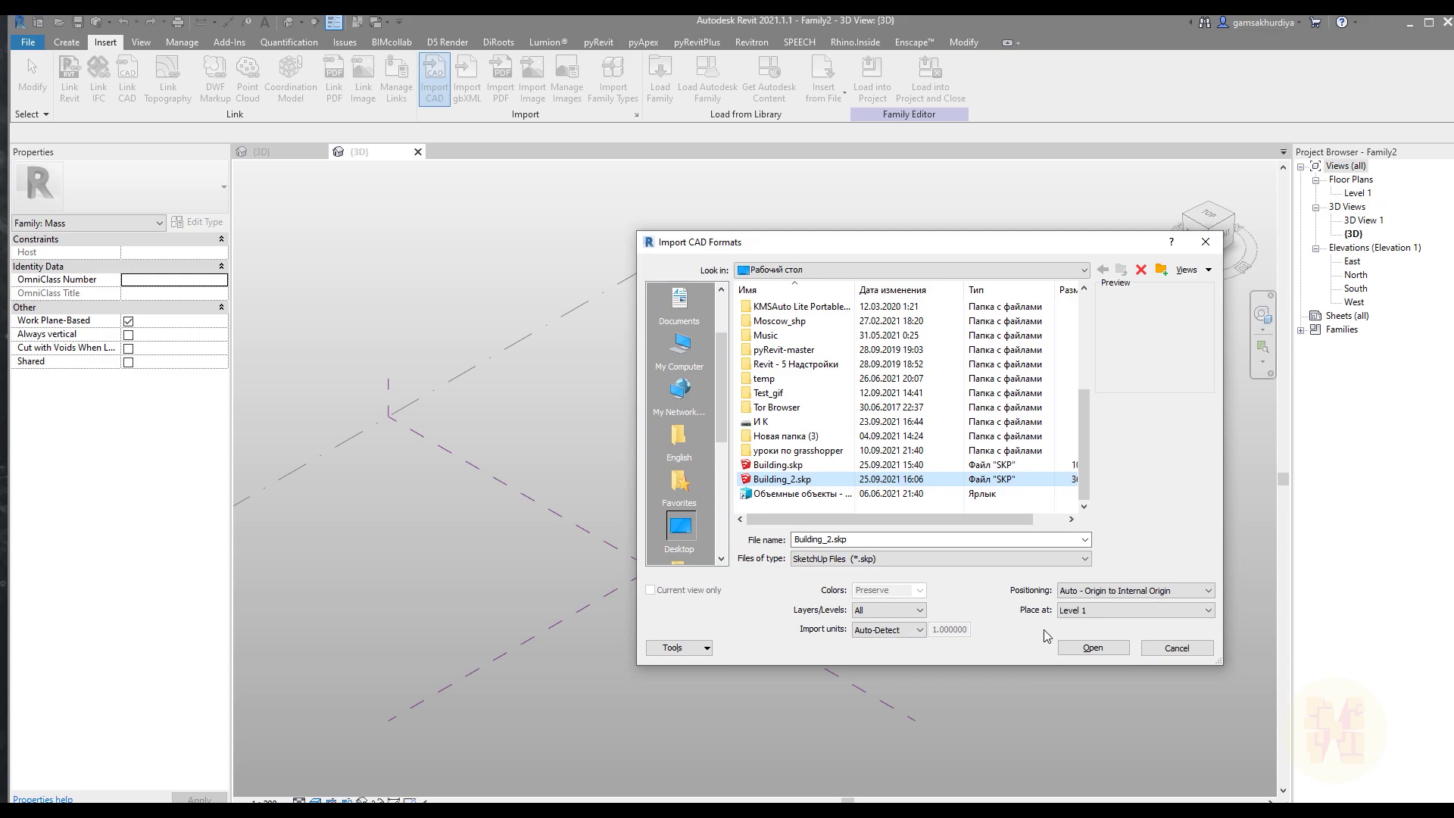
left_click(1088, 647)
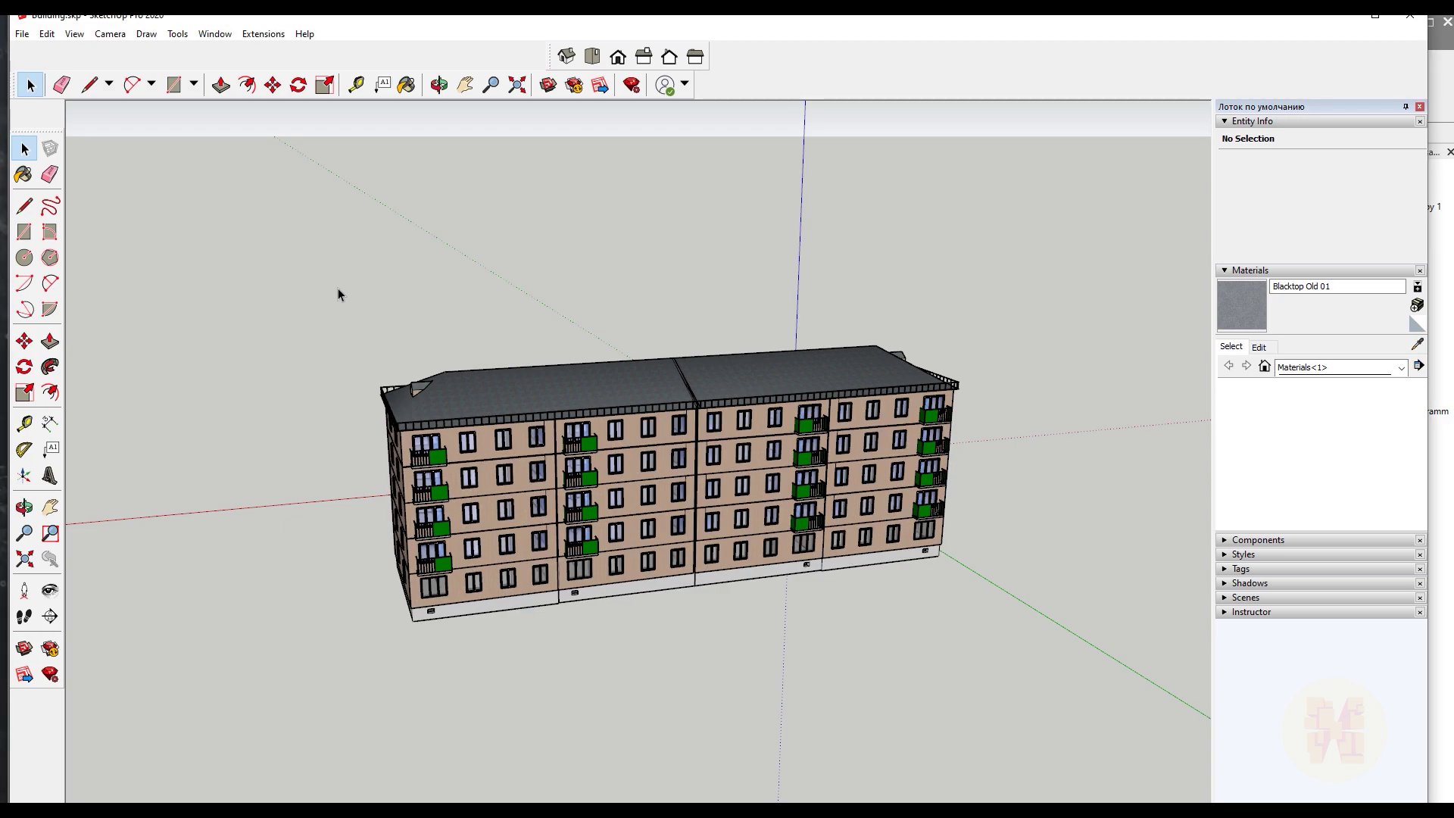
- Switch to SketchUp's Building.skp and export the selected building group as a 3D model to Building.dwg on the desktop
left_click_drag(295, 232, 1052, 730)
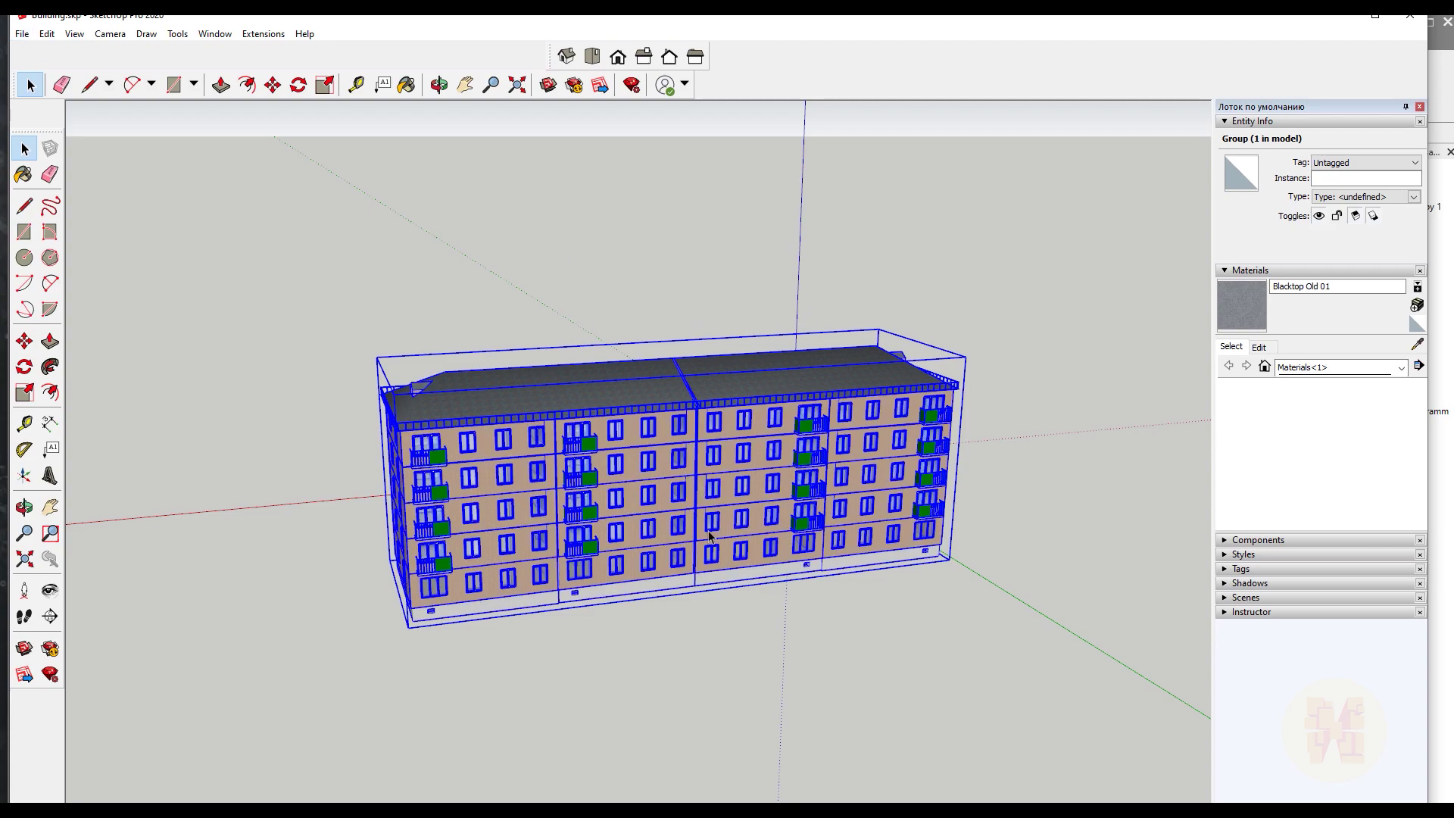
left_click(27, 35)
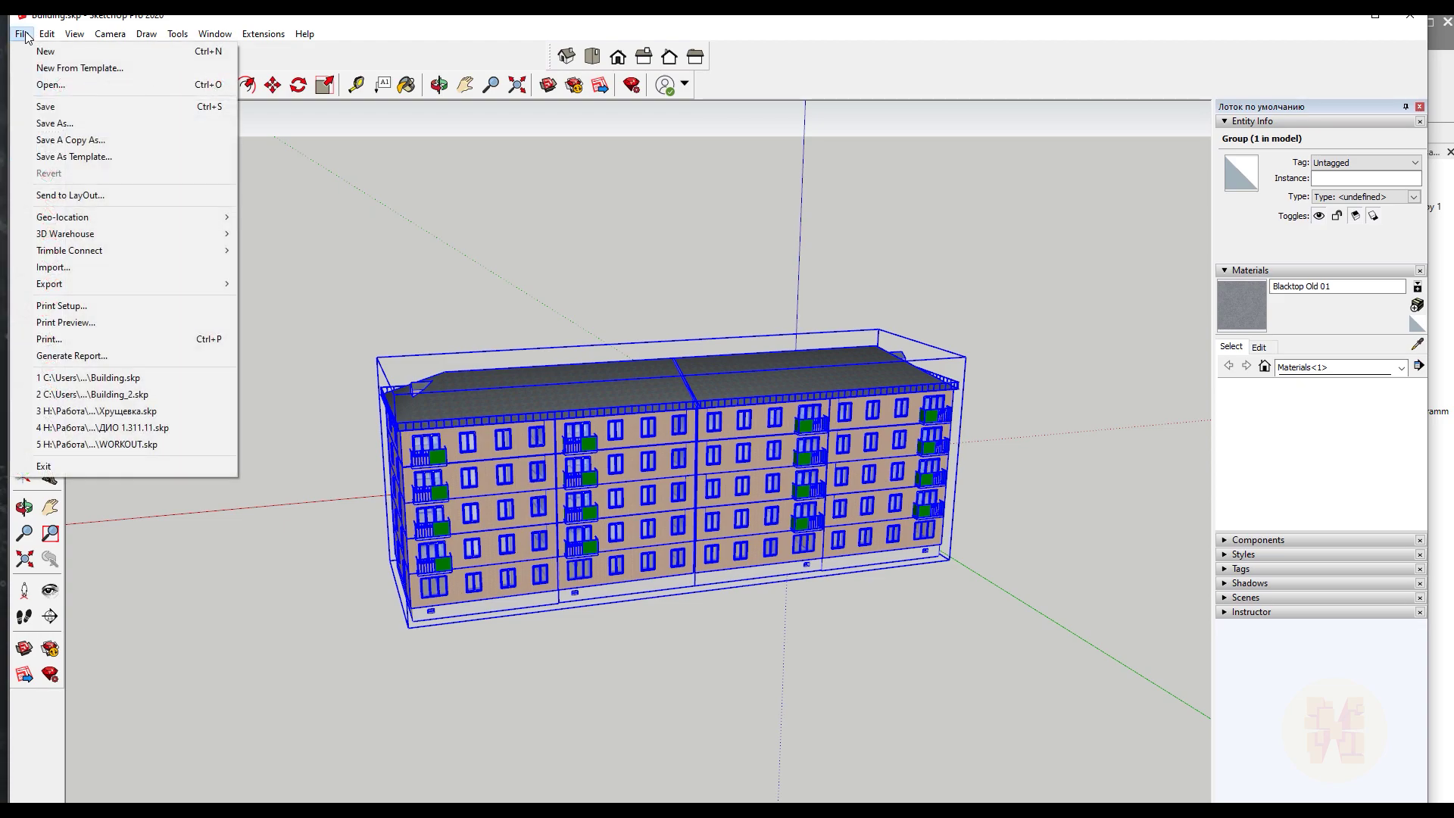
mouse_move(143, 283)
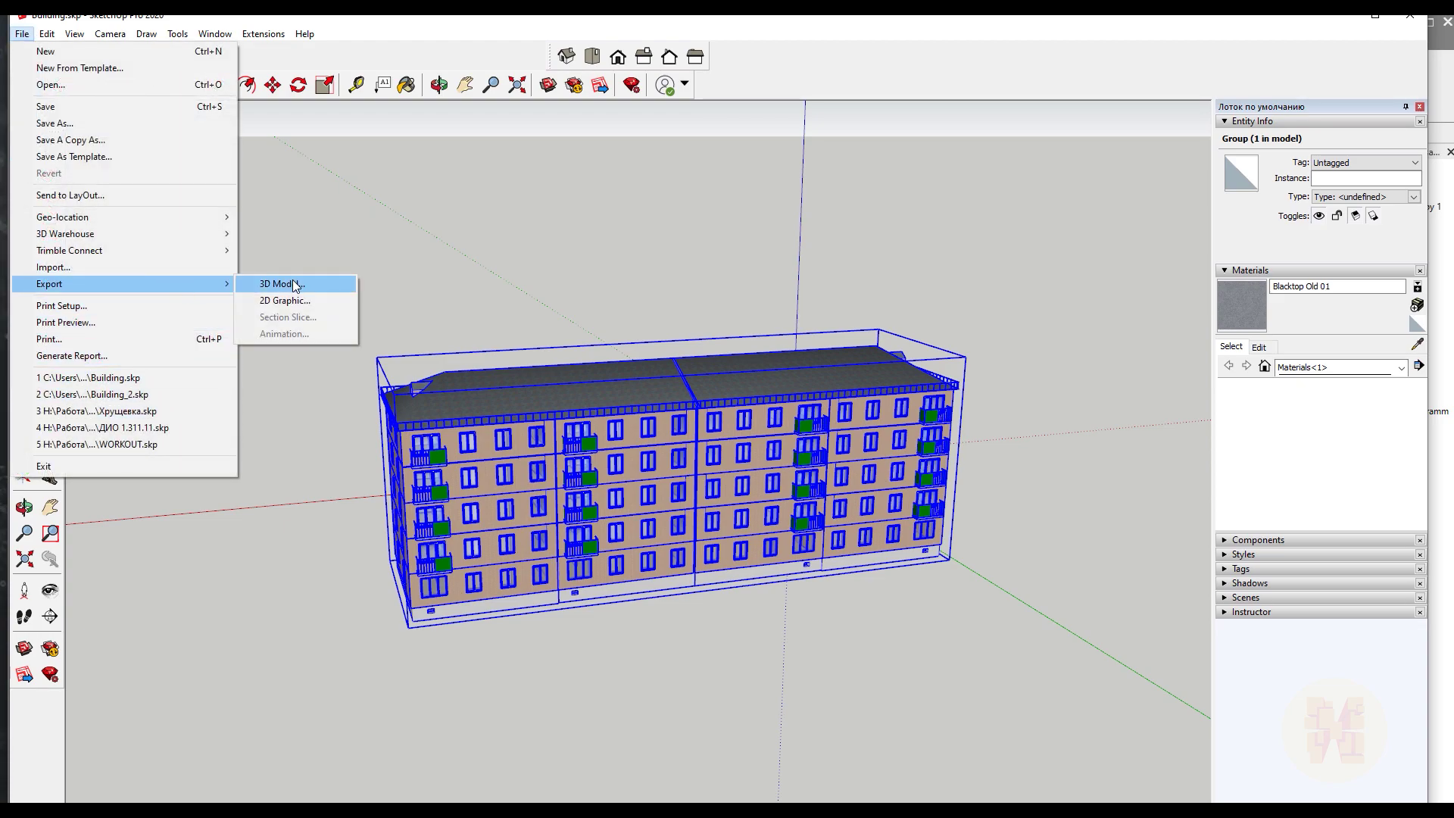
left_click(295, 284)
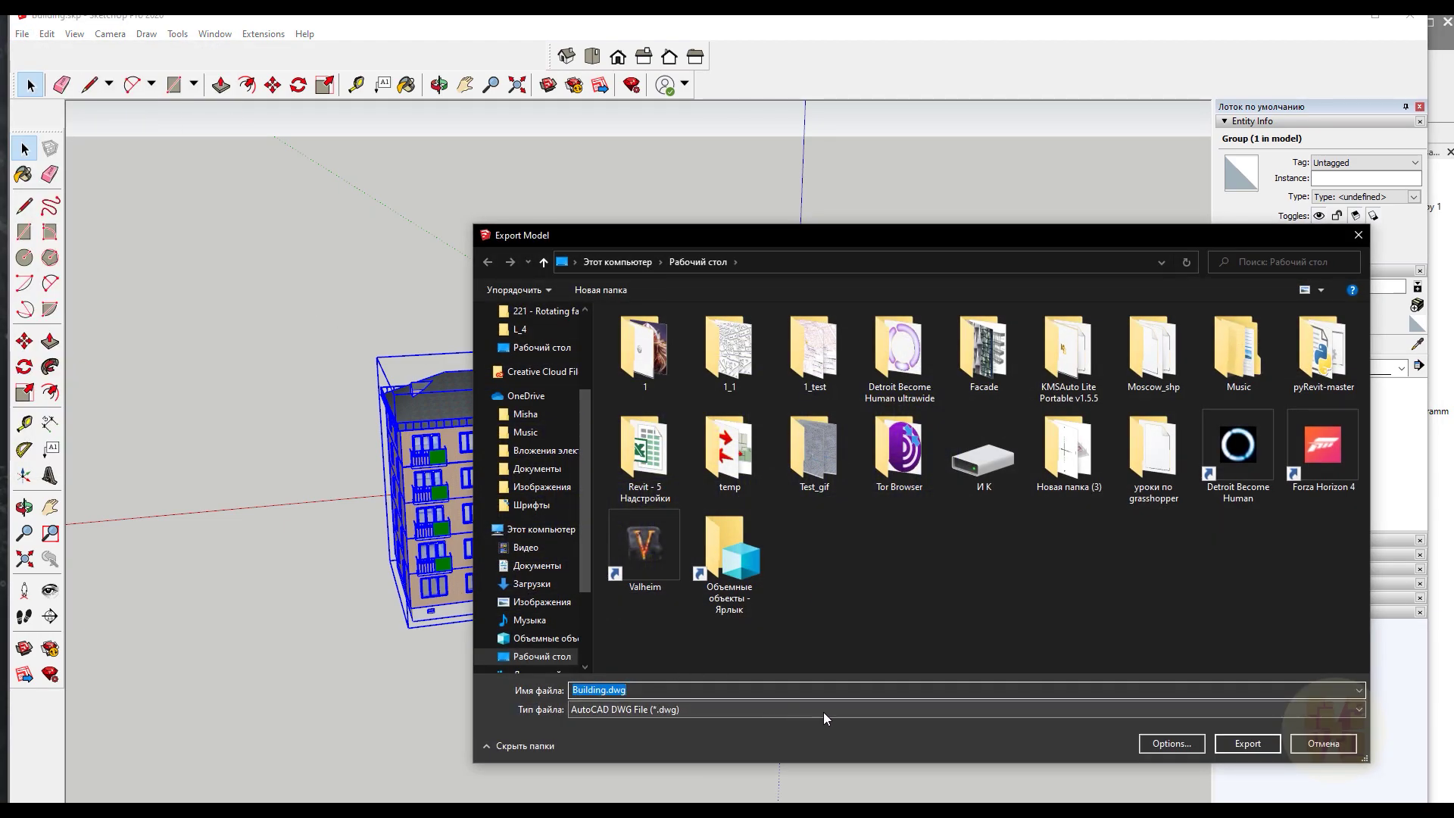
left_click(1243, 740)
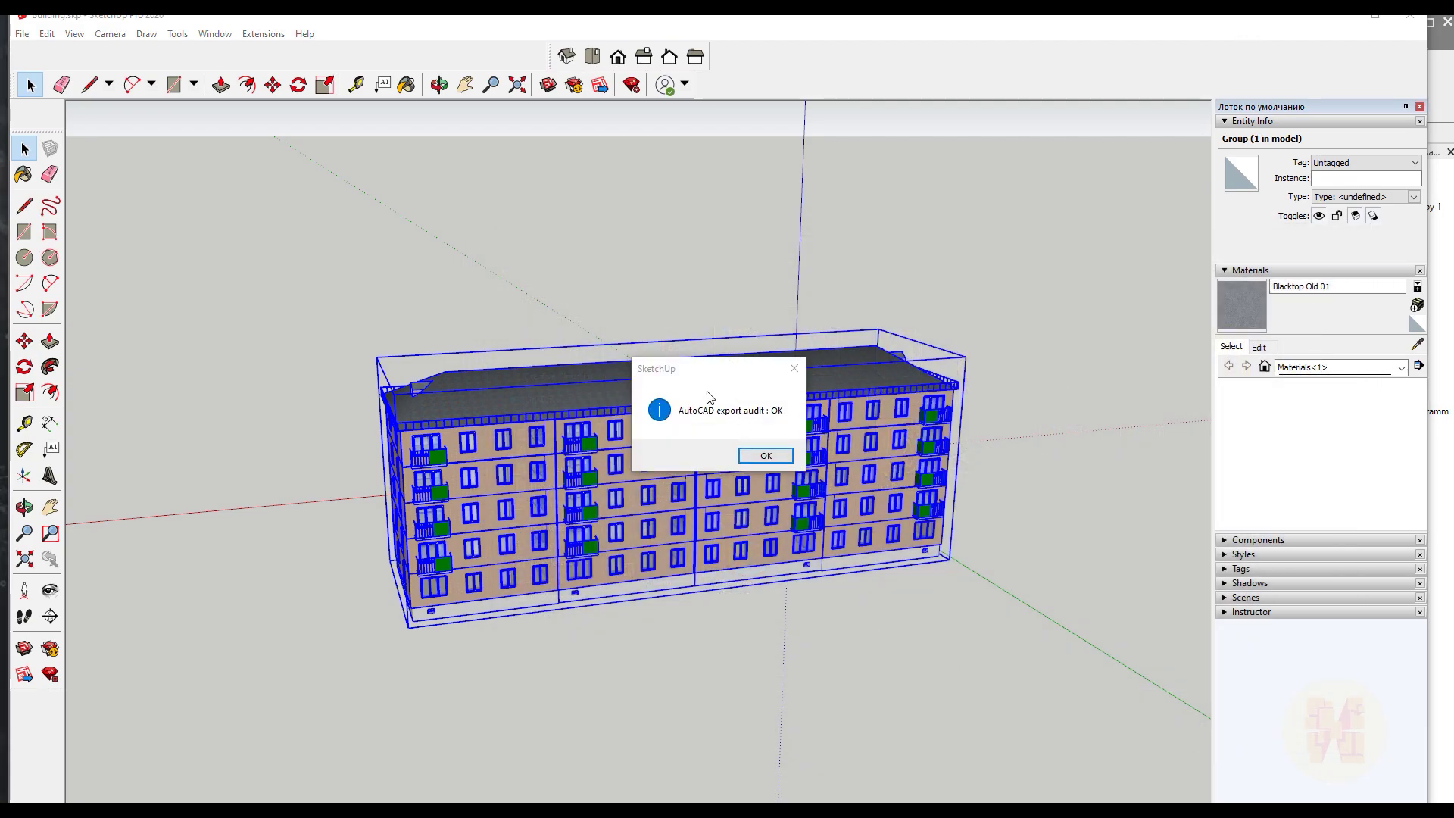
left_click(770, 454)
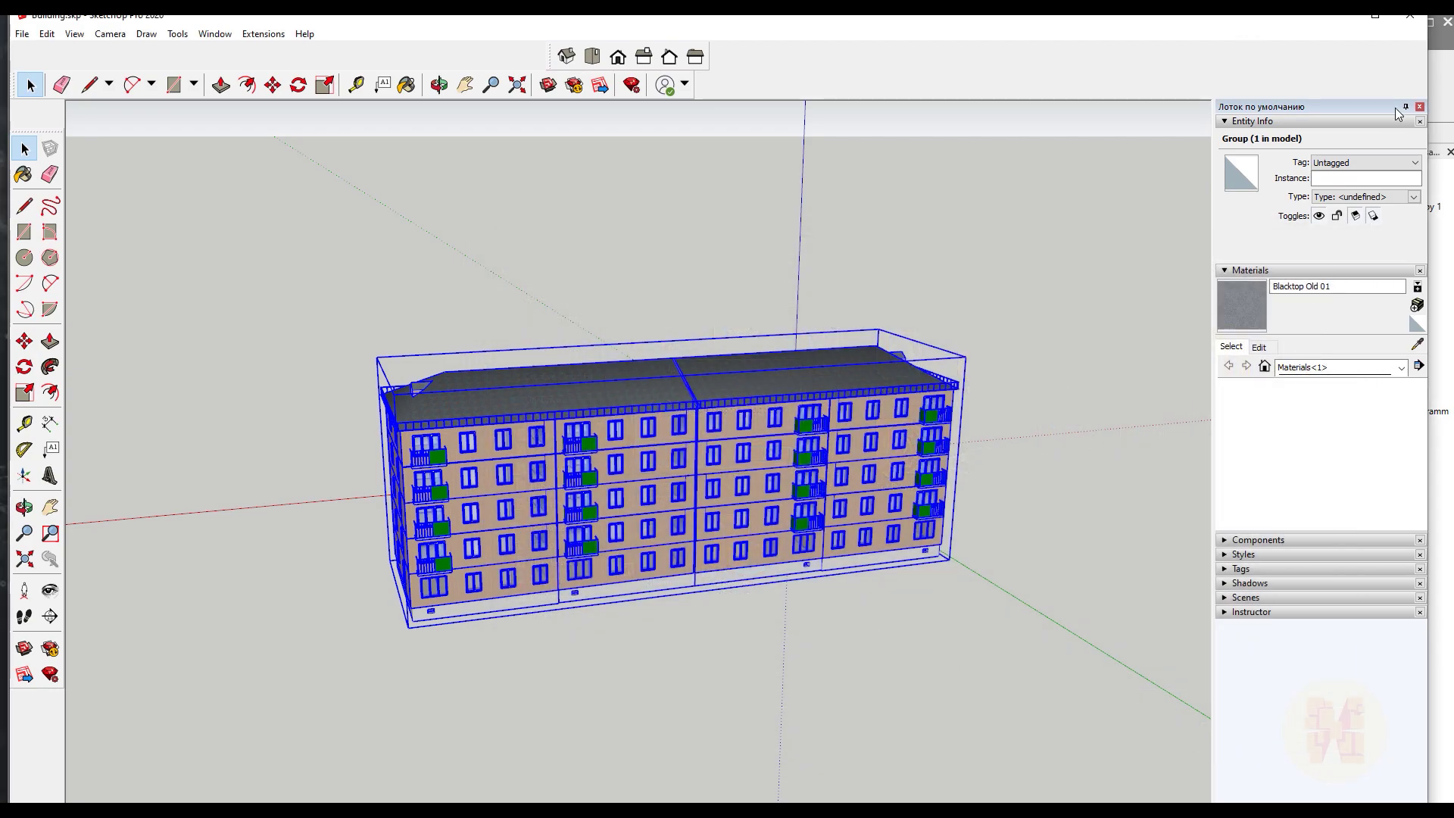
- Switch to the Revit site project and link Building.dwg from the desktop, positioned Auto - Origin to Internal Origin at the Basement level
left_click(1375, 15)
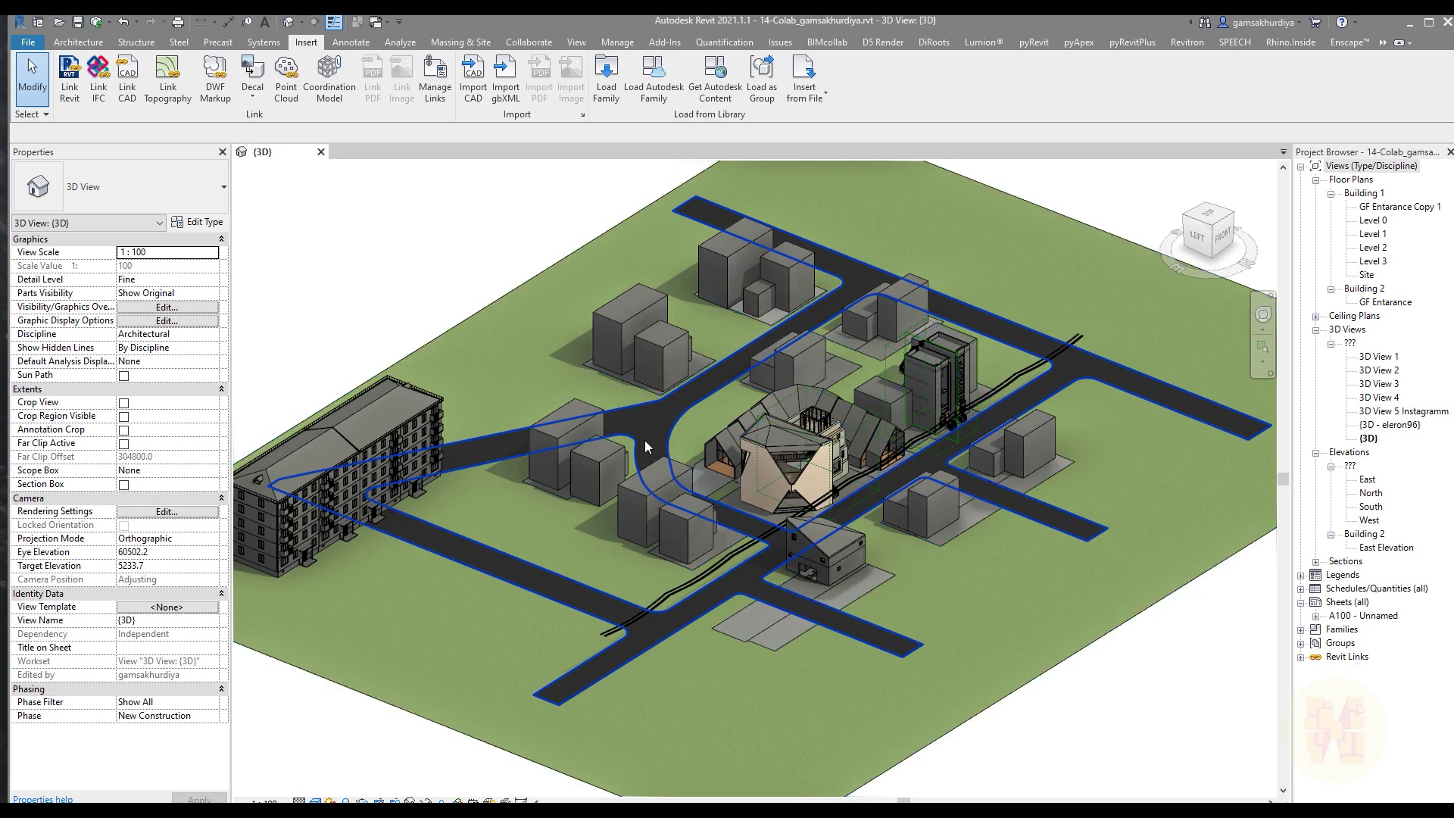
scroll(643, 439, "down", 2)
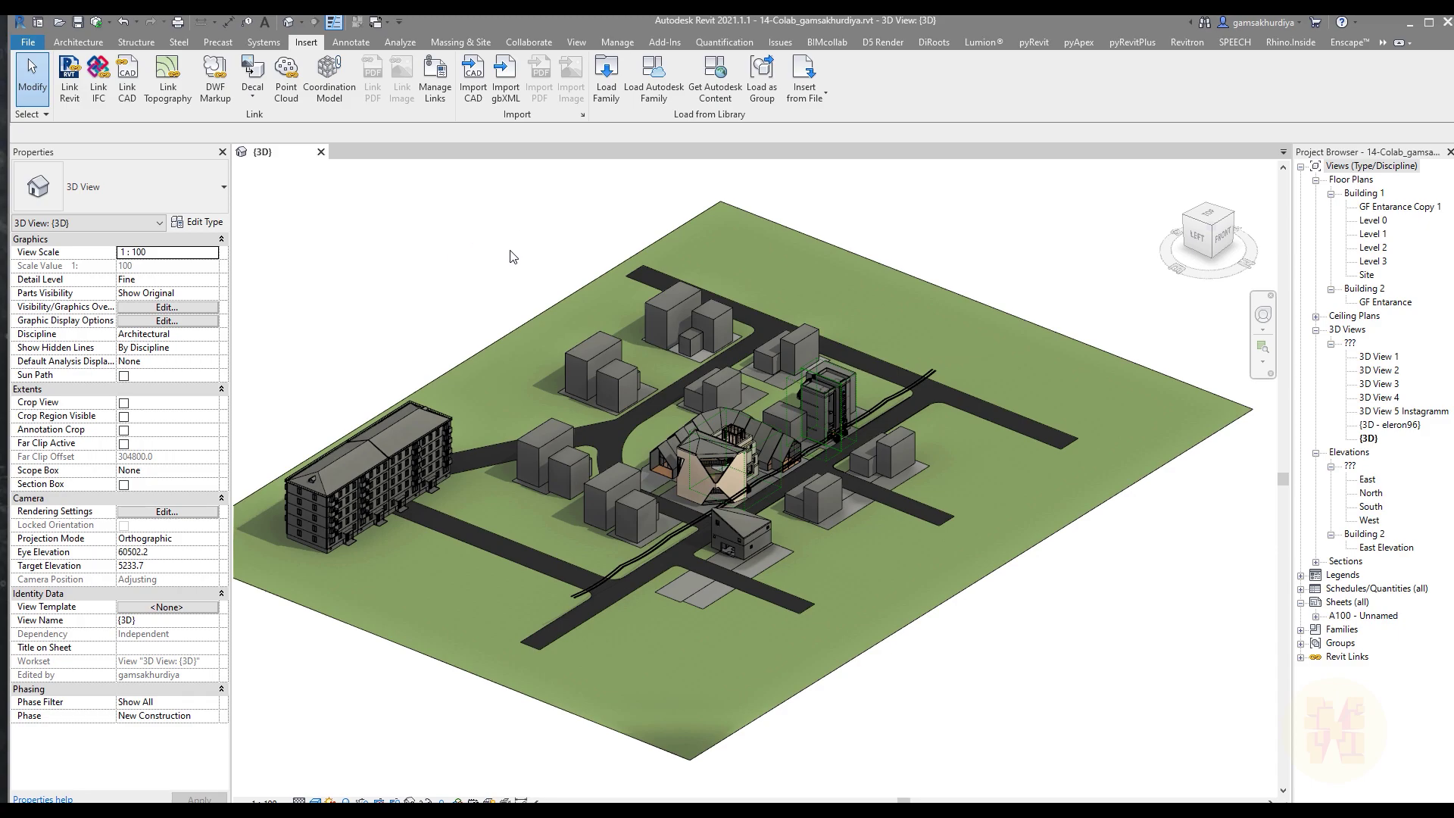
left_click(126, 91)
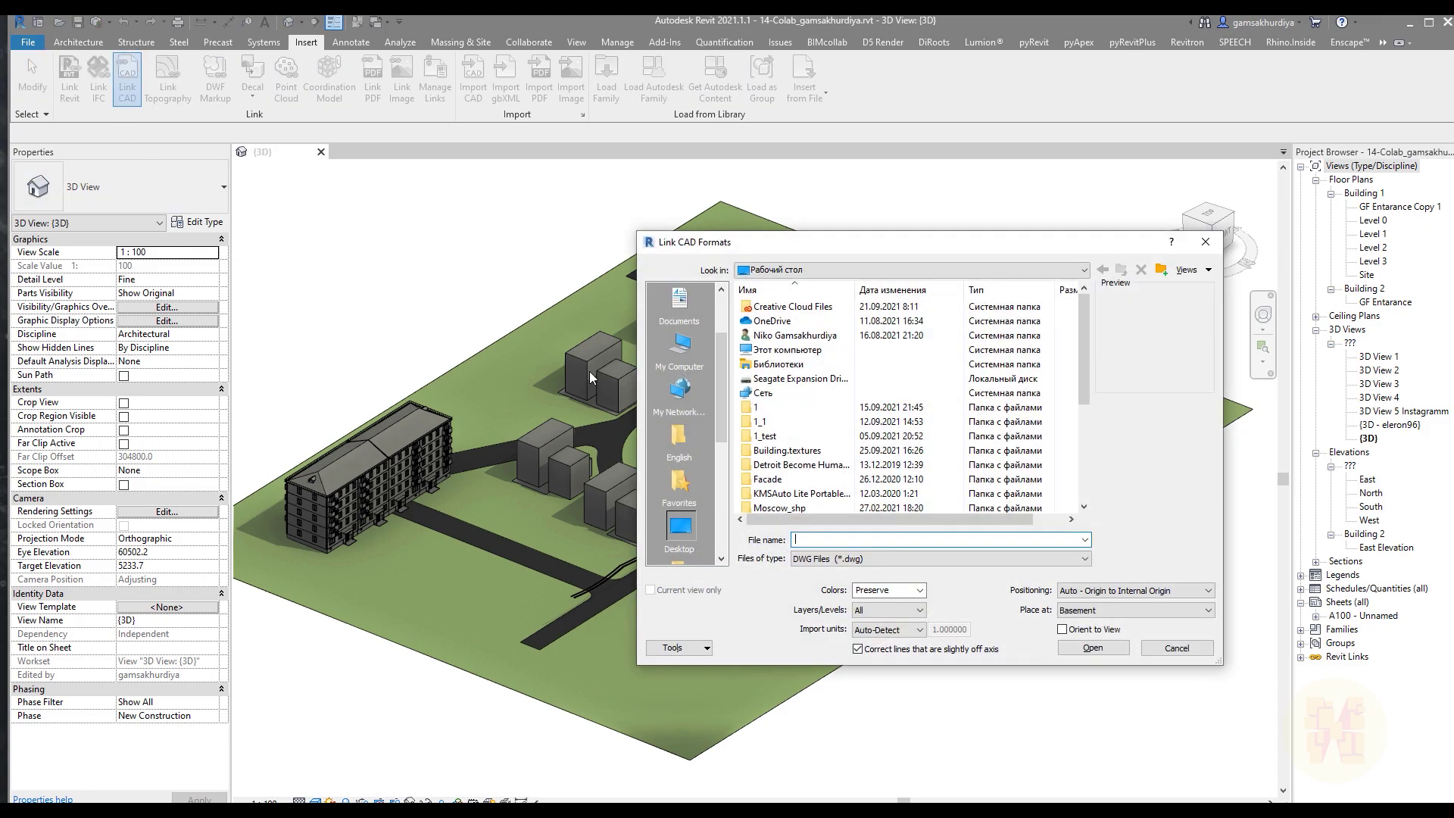
scroll(780, 484, "down", 3)
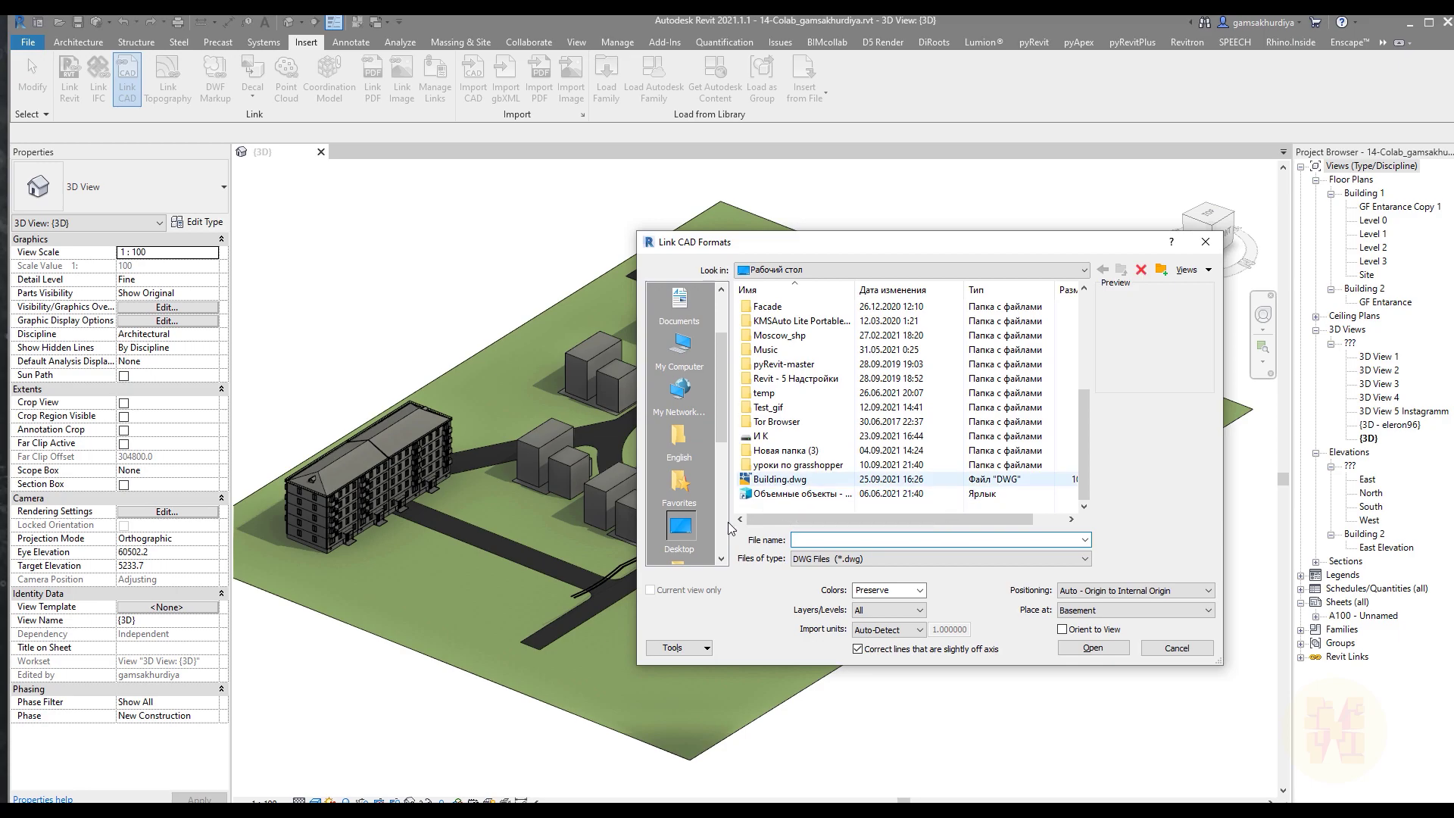
double_click(780, 478)
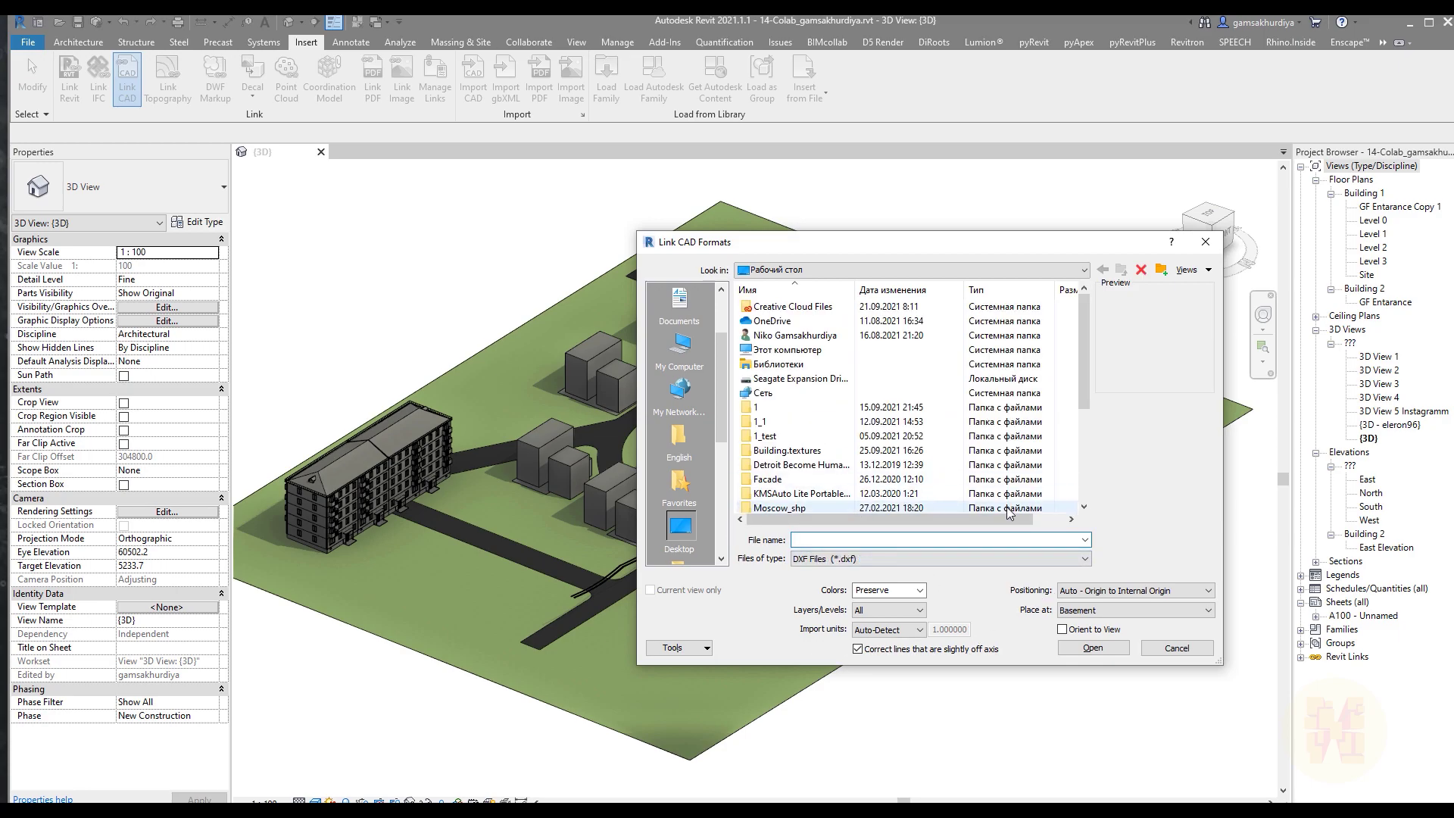
left_click_drag(1084, 391, 1085, 541)
left_click(1084, 558)
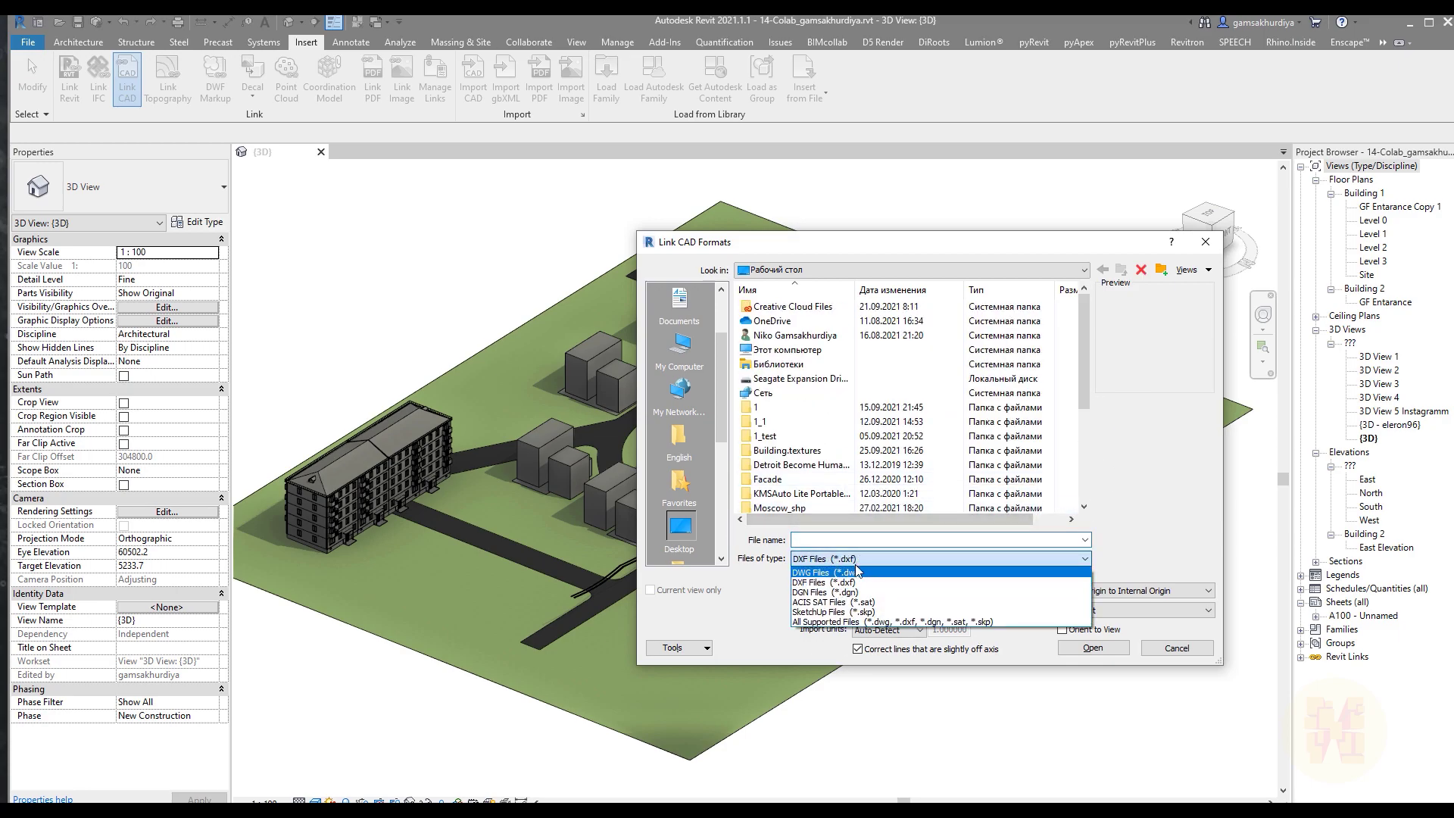
left_click(832, 571)
scroll(912, 478, "down", 4)
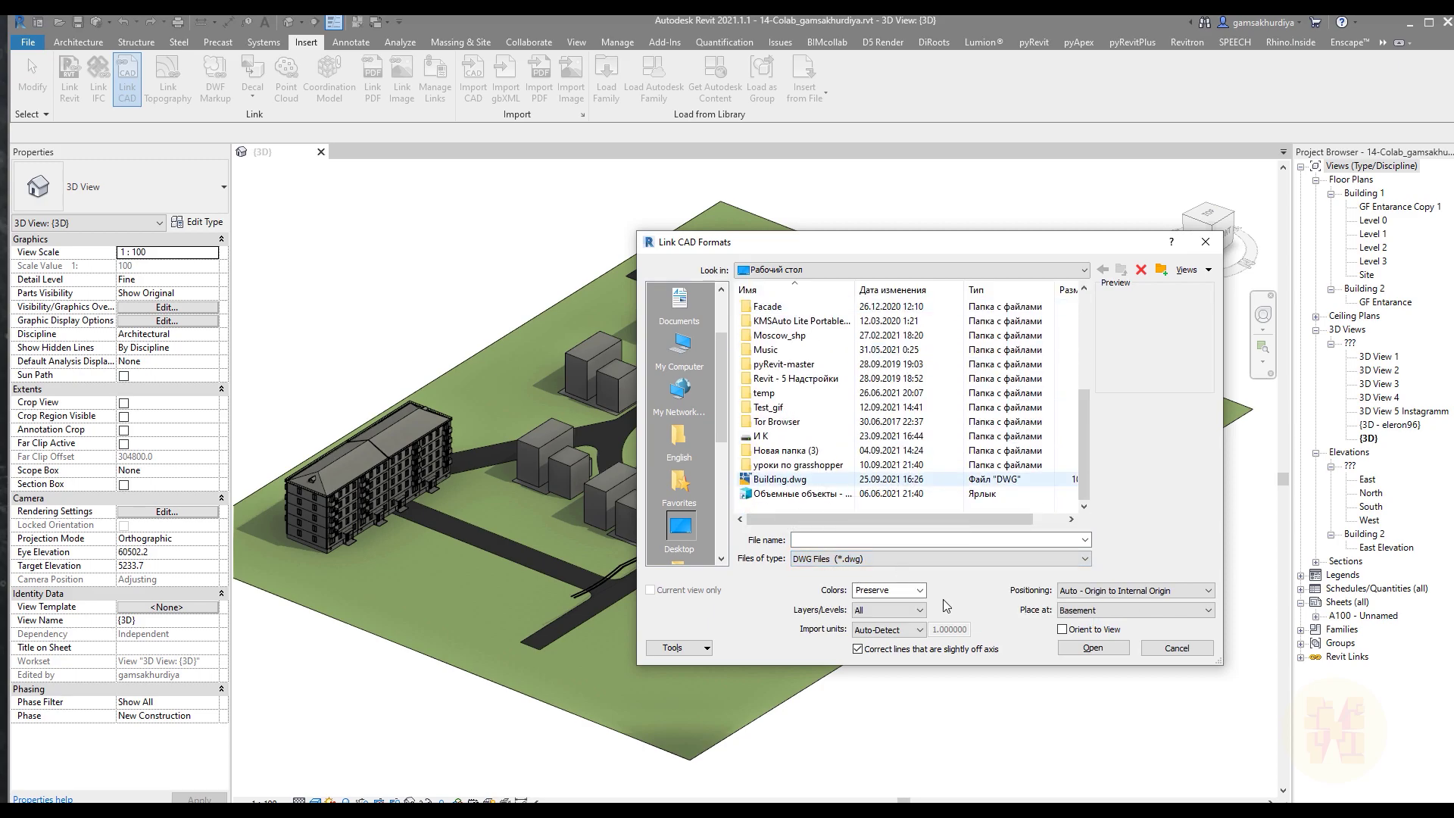
left_click(782, 479)
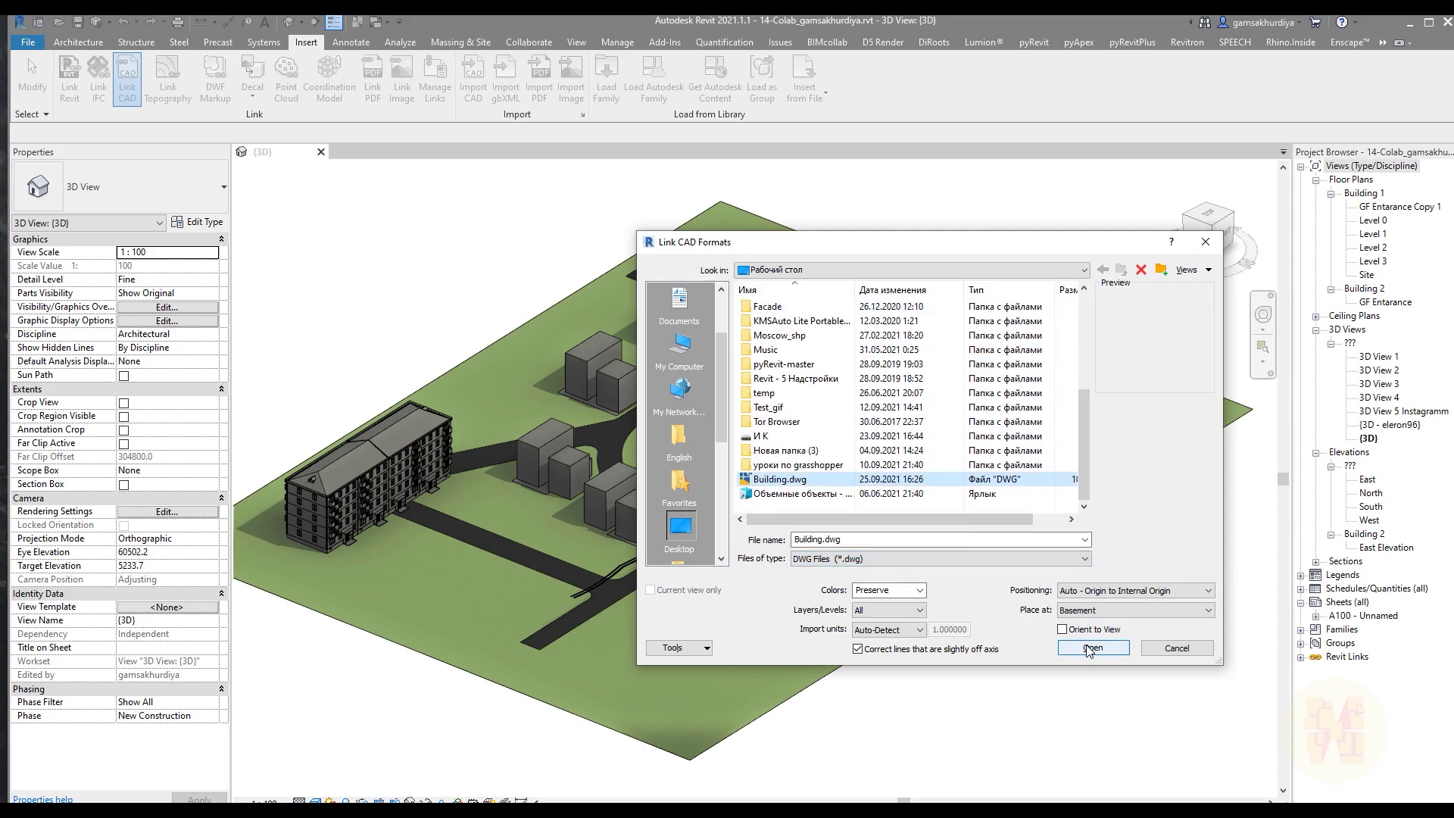
left_click(1091, 648)
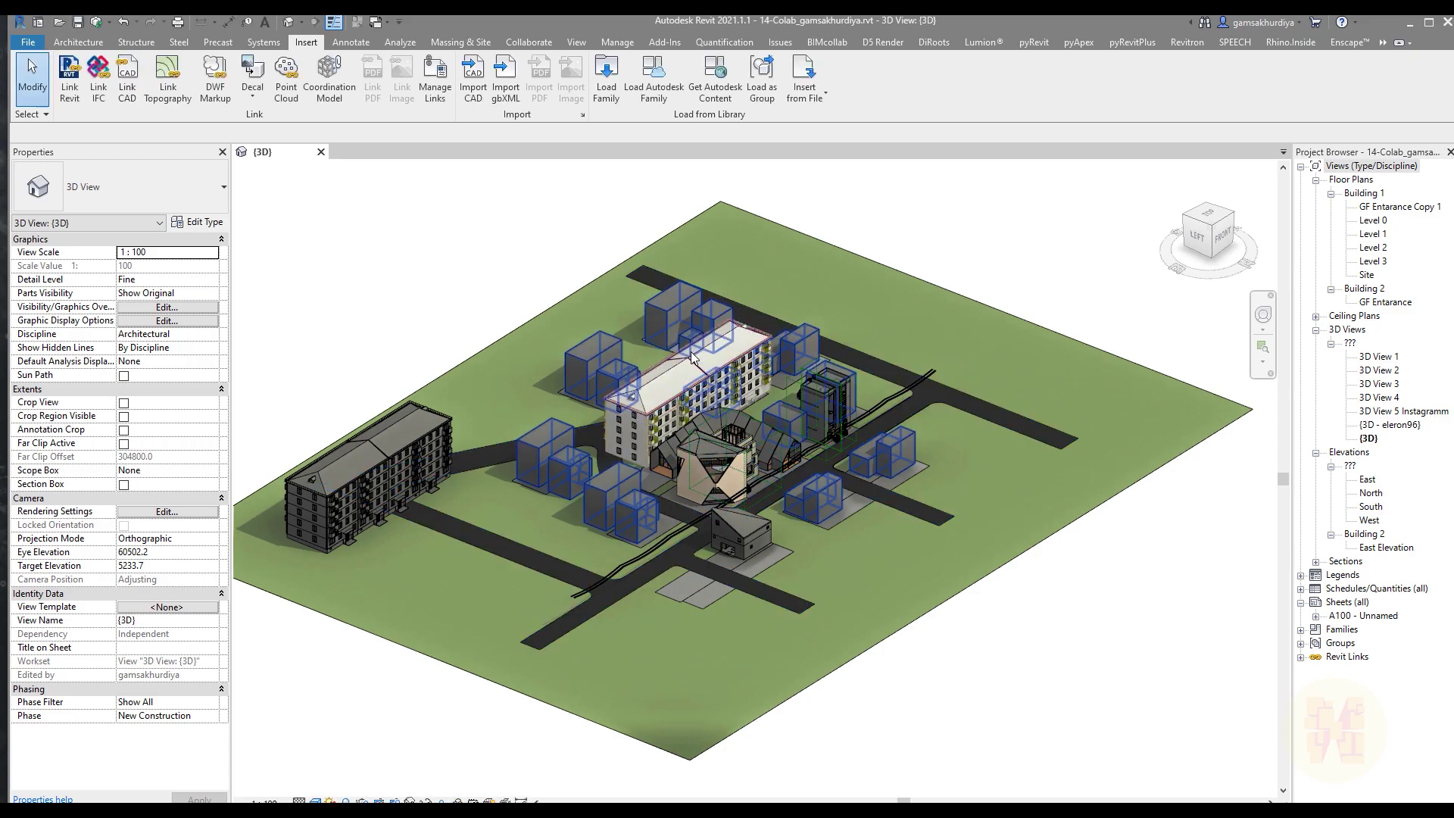
- Select only the linked Building.dwg by filtering out RVT links and topography, and move it off the terrain beyond the existing apartment block
scroll(597, 424, "up", 3)
middle_click_drag(597, 424, 827, 447, "shift")
scroll(803, 417, "up", 3)
scroll(802, 416, "down", 5)
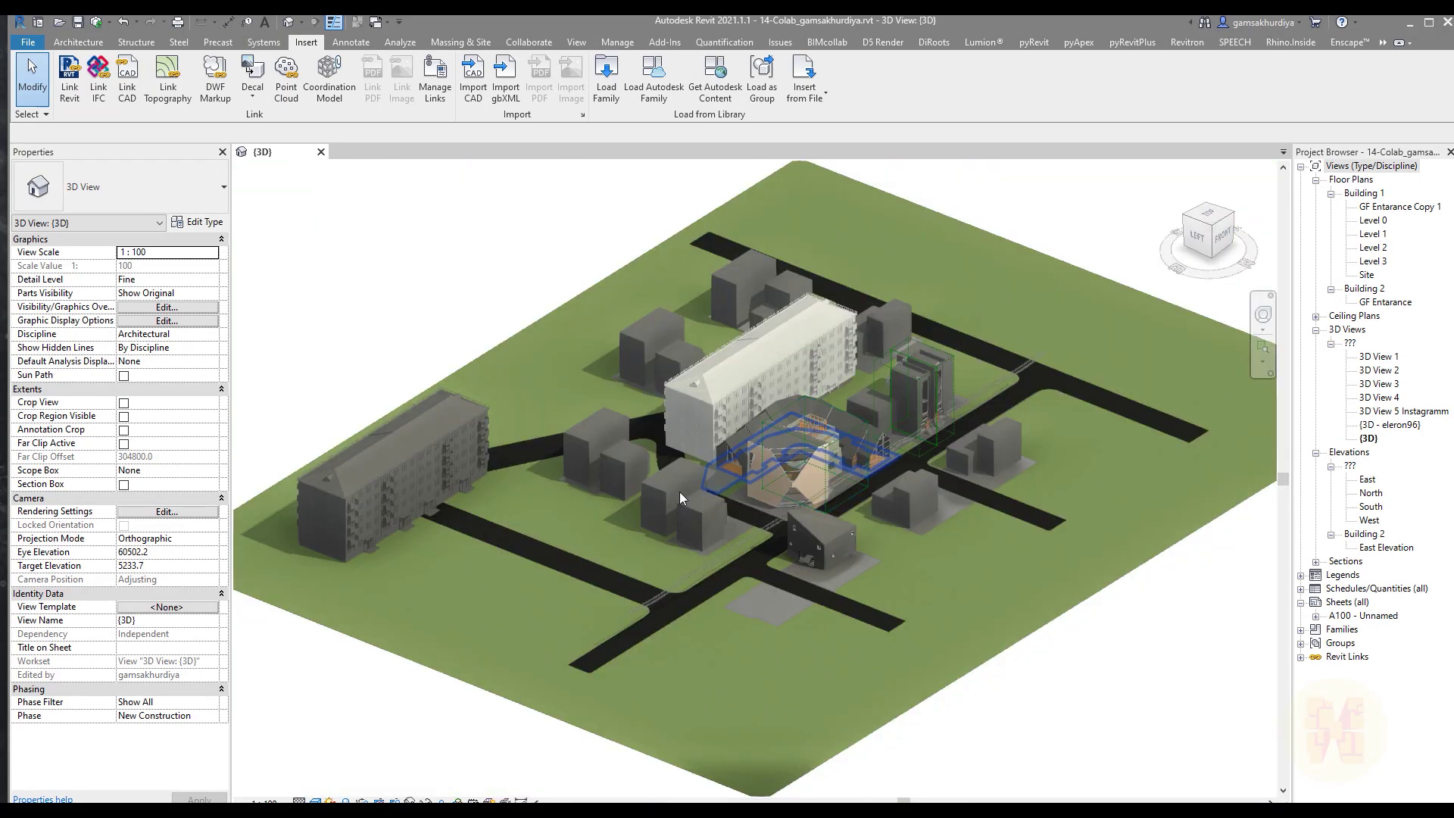
middle_click_drag(680, 492, 865, 269, "shift")
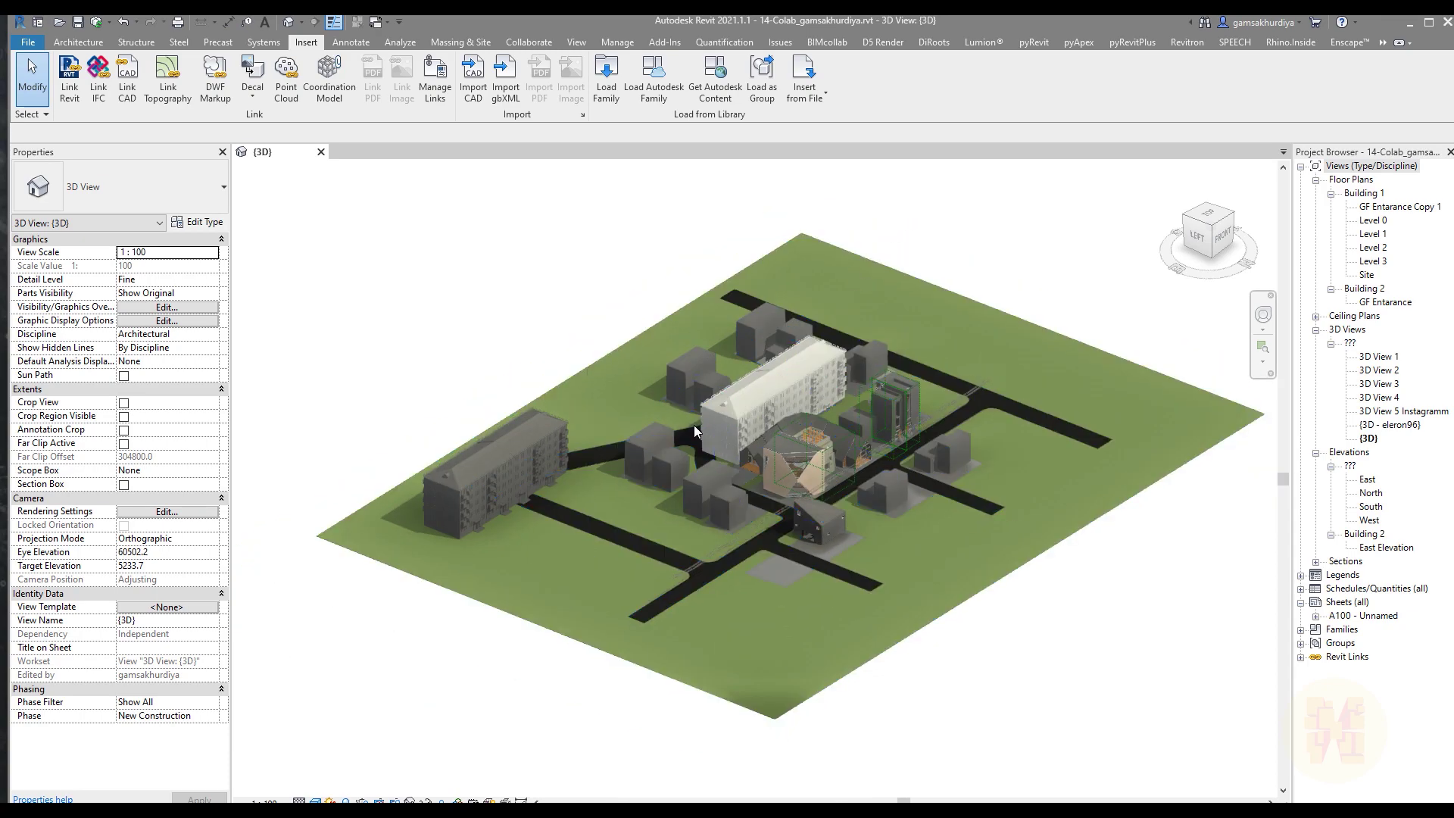
left_click(688, 421)
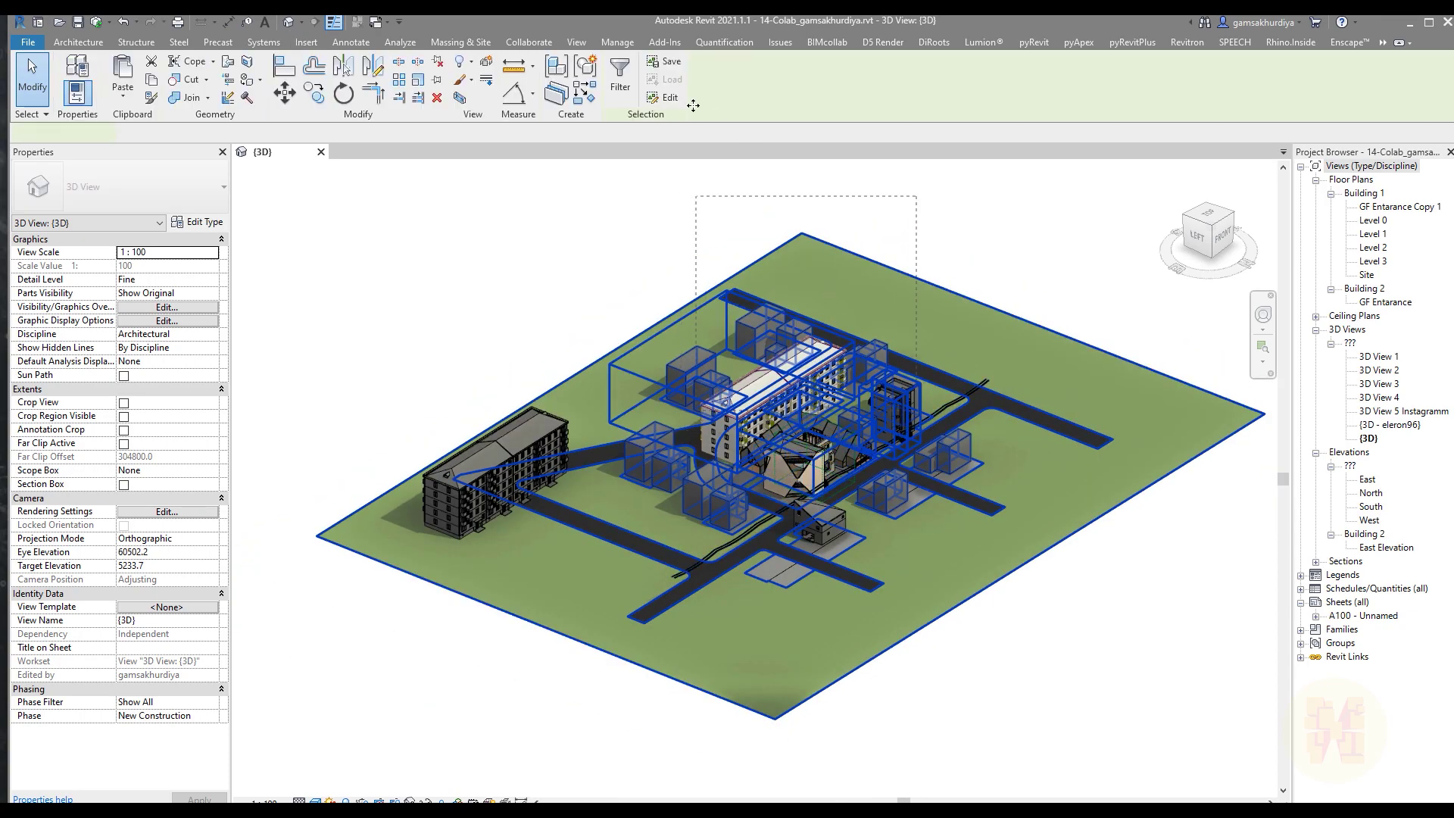
left_click(620, 76)
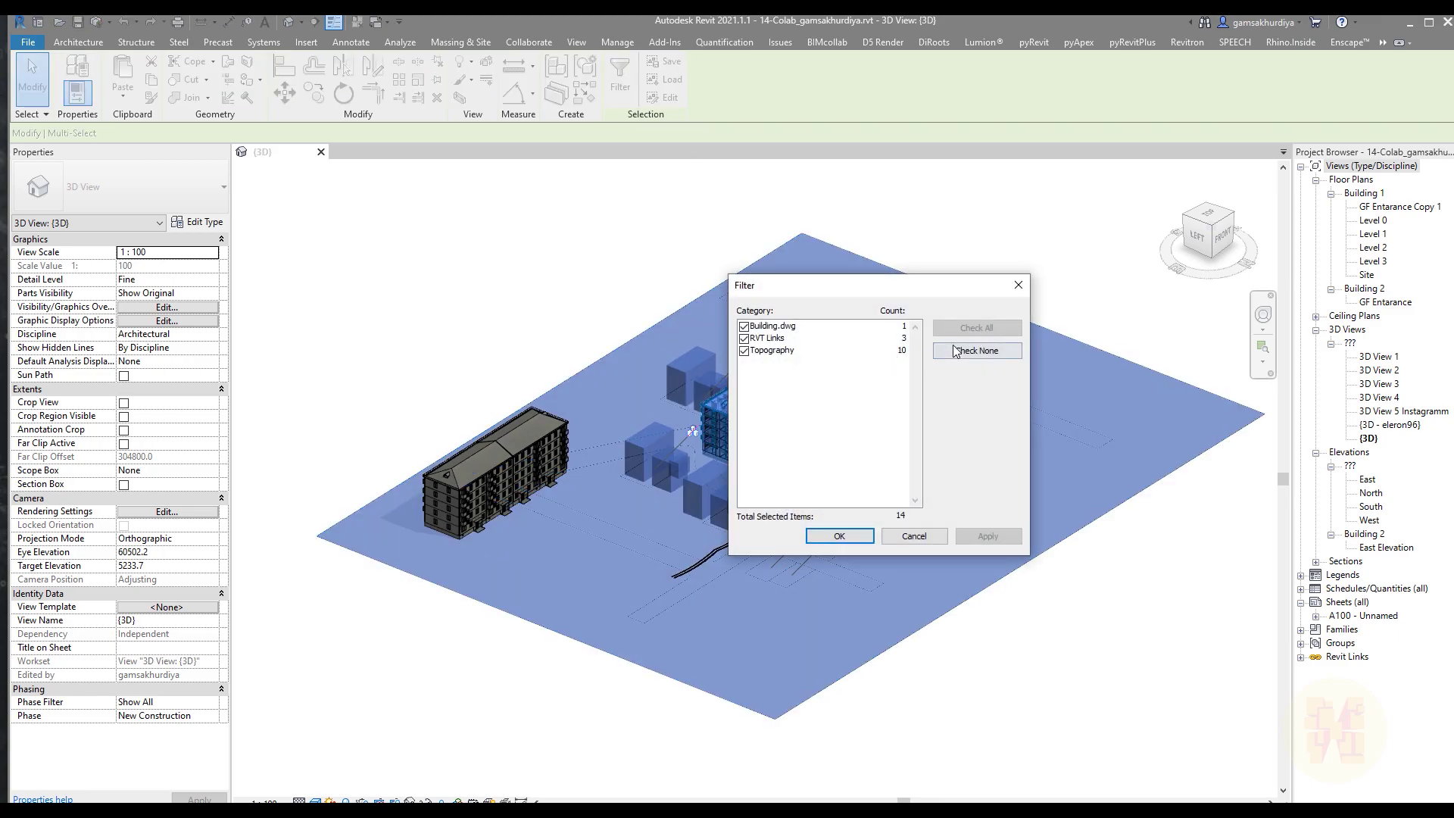
left_click(977, 350)
left_click(743, 325)
left_click(838, 535)
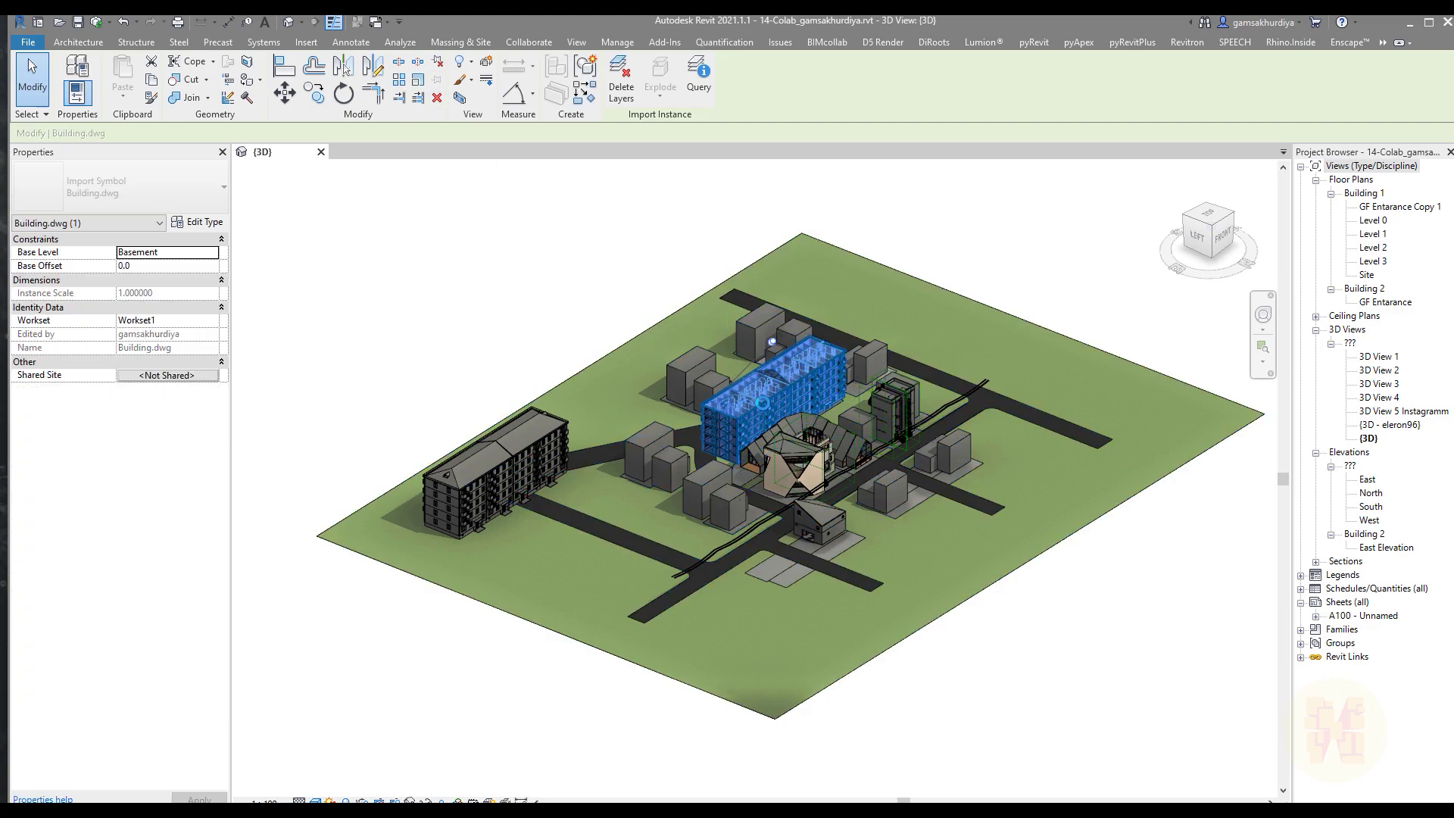
left_click_drag(751, 405, 349, 647, "ctrl")
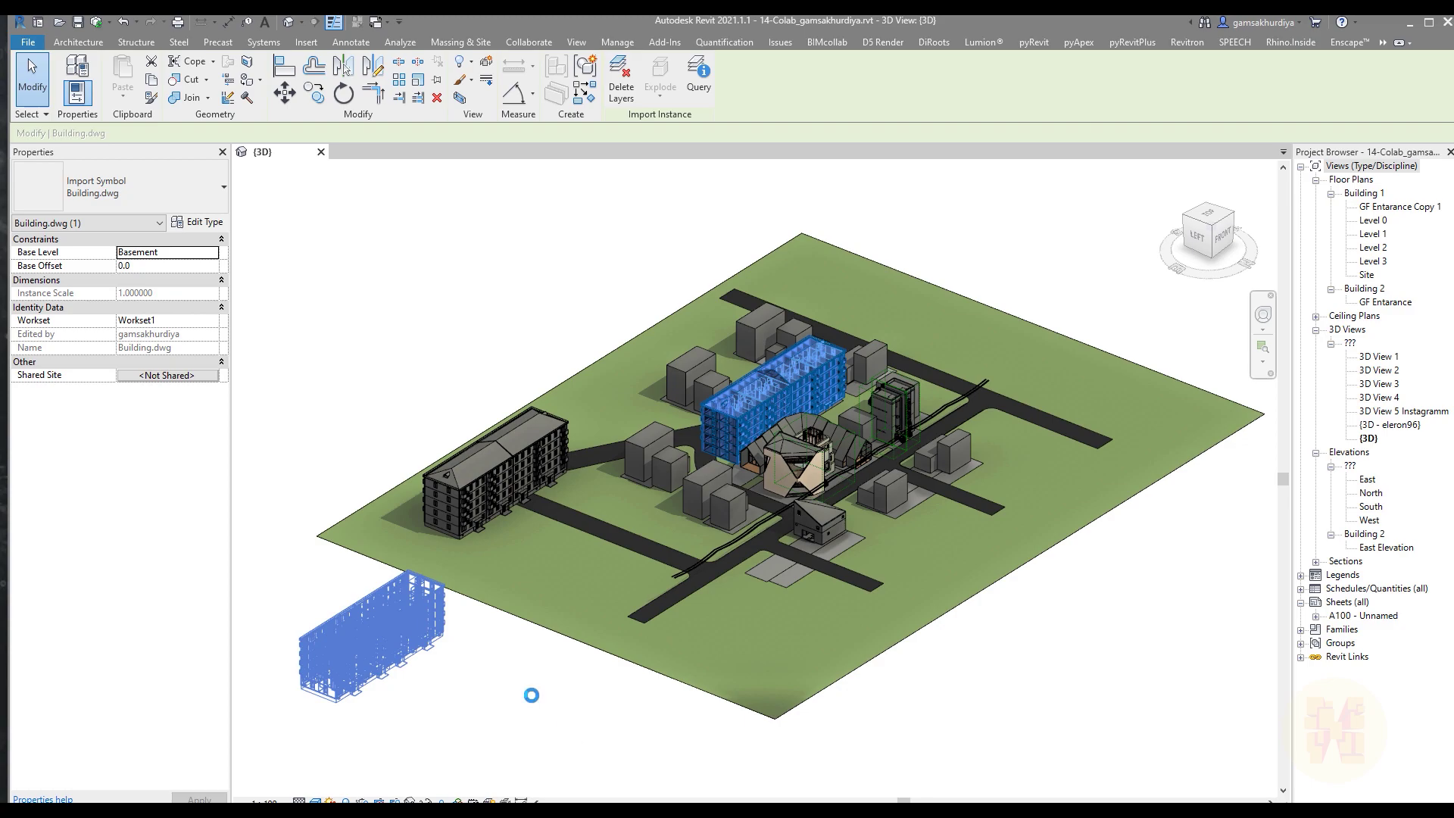
left_click(492, 693)
- Examine the facade, roof and colours of the relocated DWG building against the existing apartment block
scroll(498, 698, "up", 4)
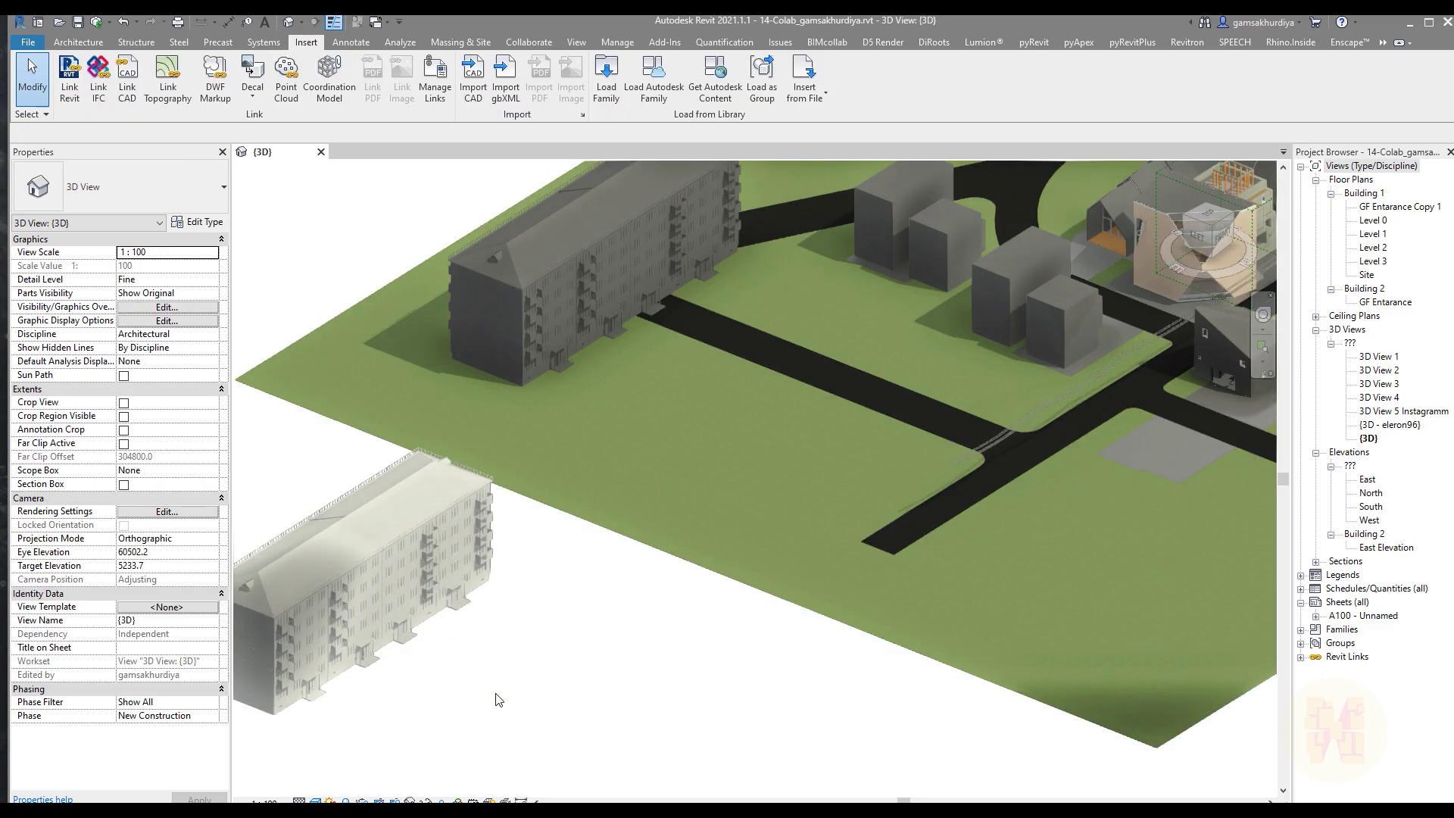
scroll(505, 693, "down", 2)
scroll(704, 639, "up", 5)
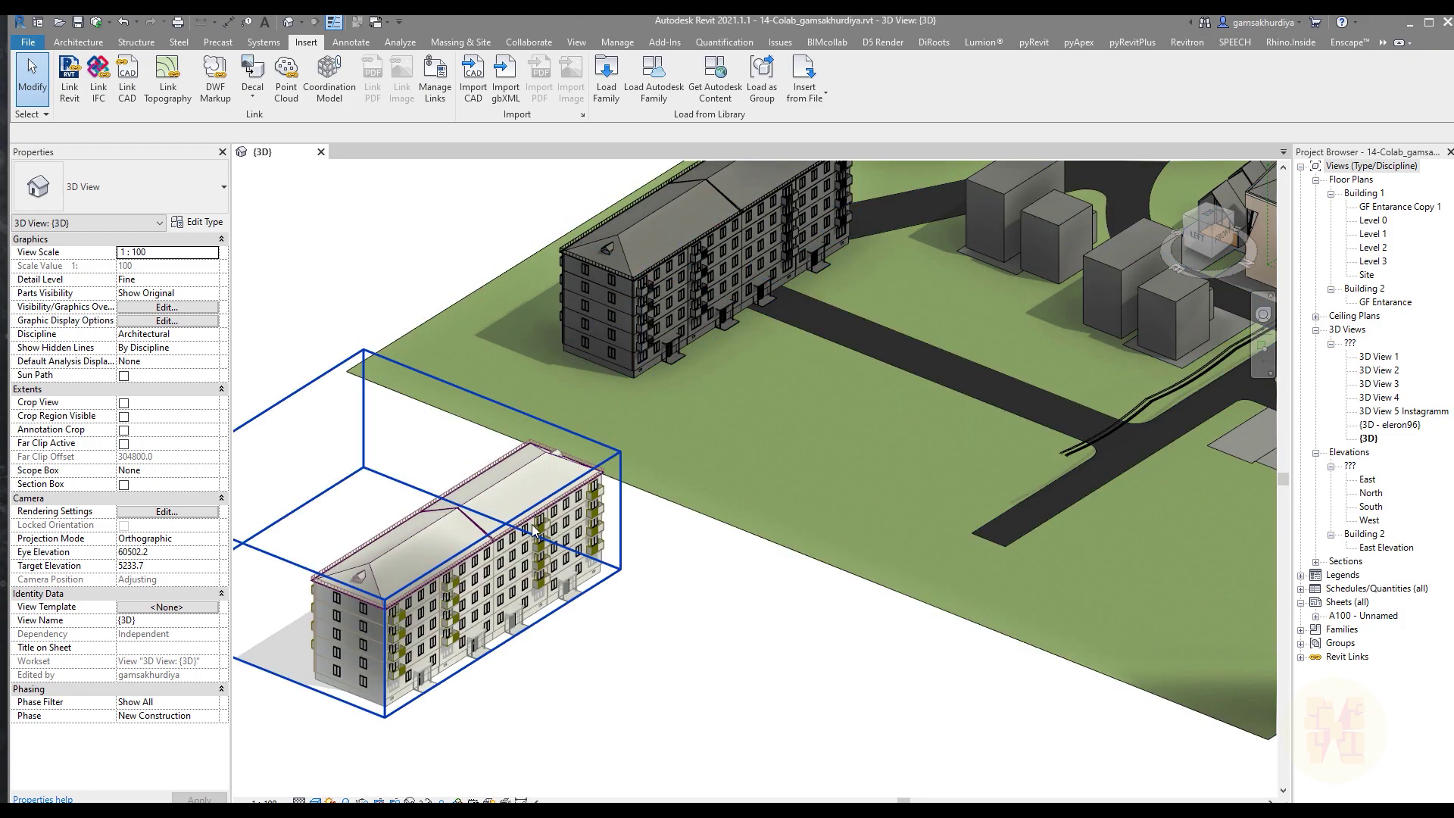
middle_click_drag(536, 666, 786, 666)
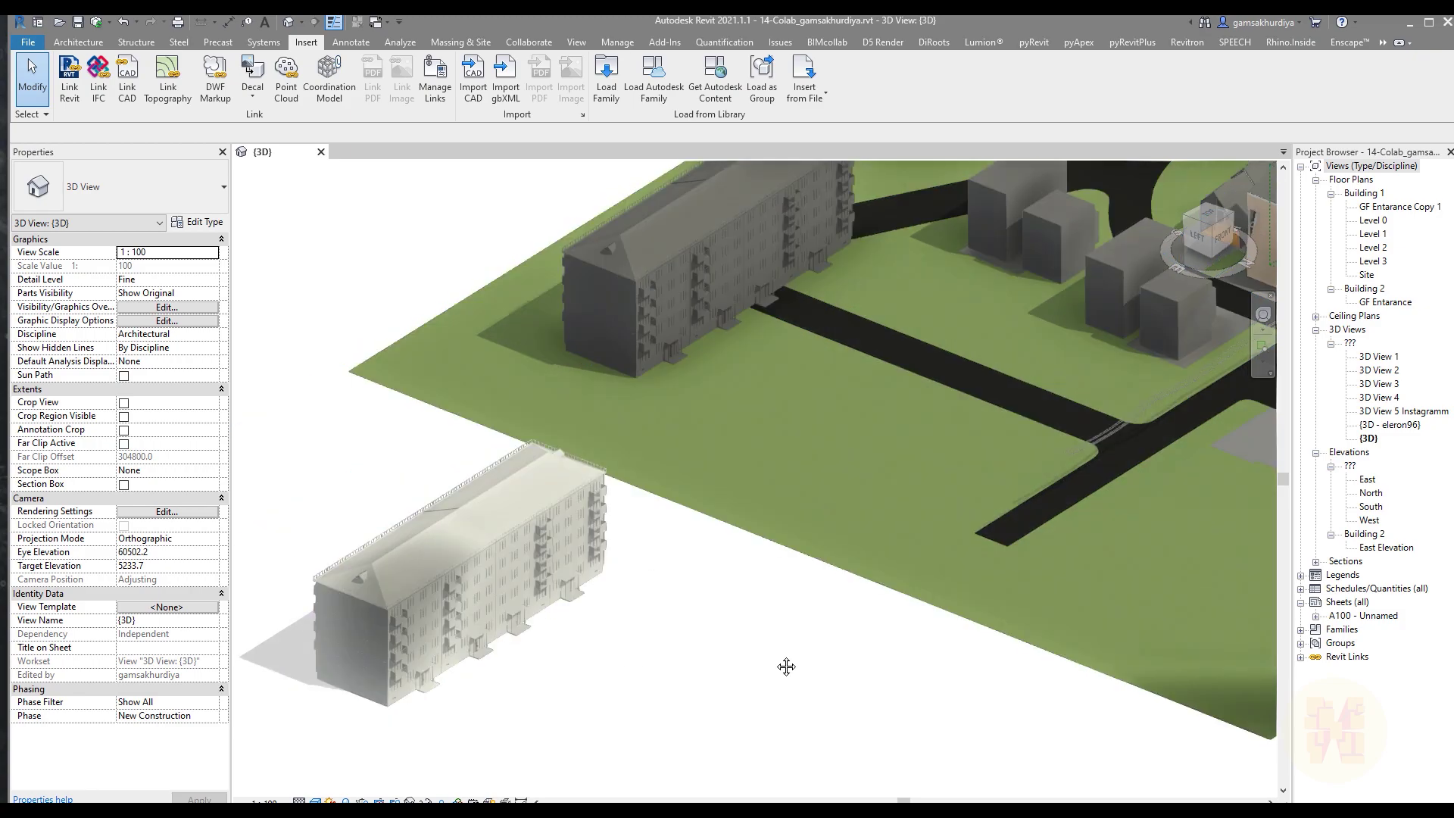
scroll(648, 583, "down", 2)
scroll(617, 649, "up", 3)
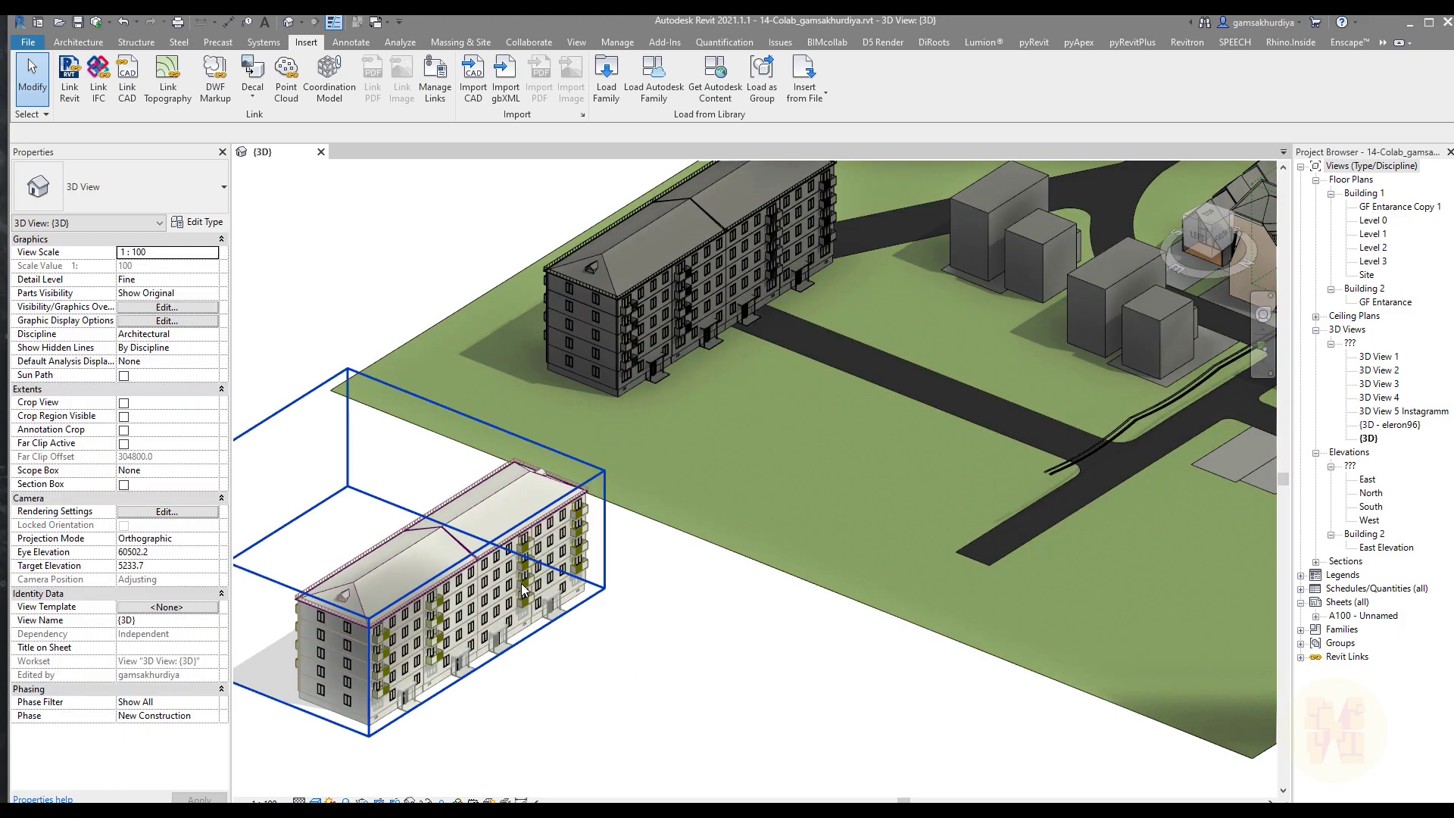
scroll(522, 590, "up", 1)
- Create another new conceptual mass family
left_click(28, 42)
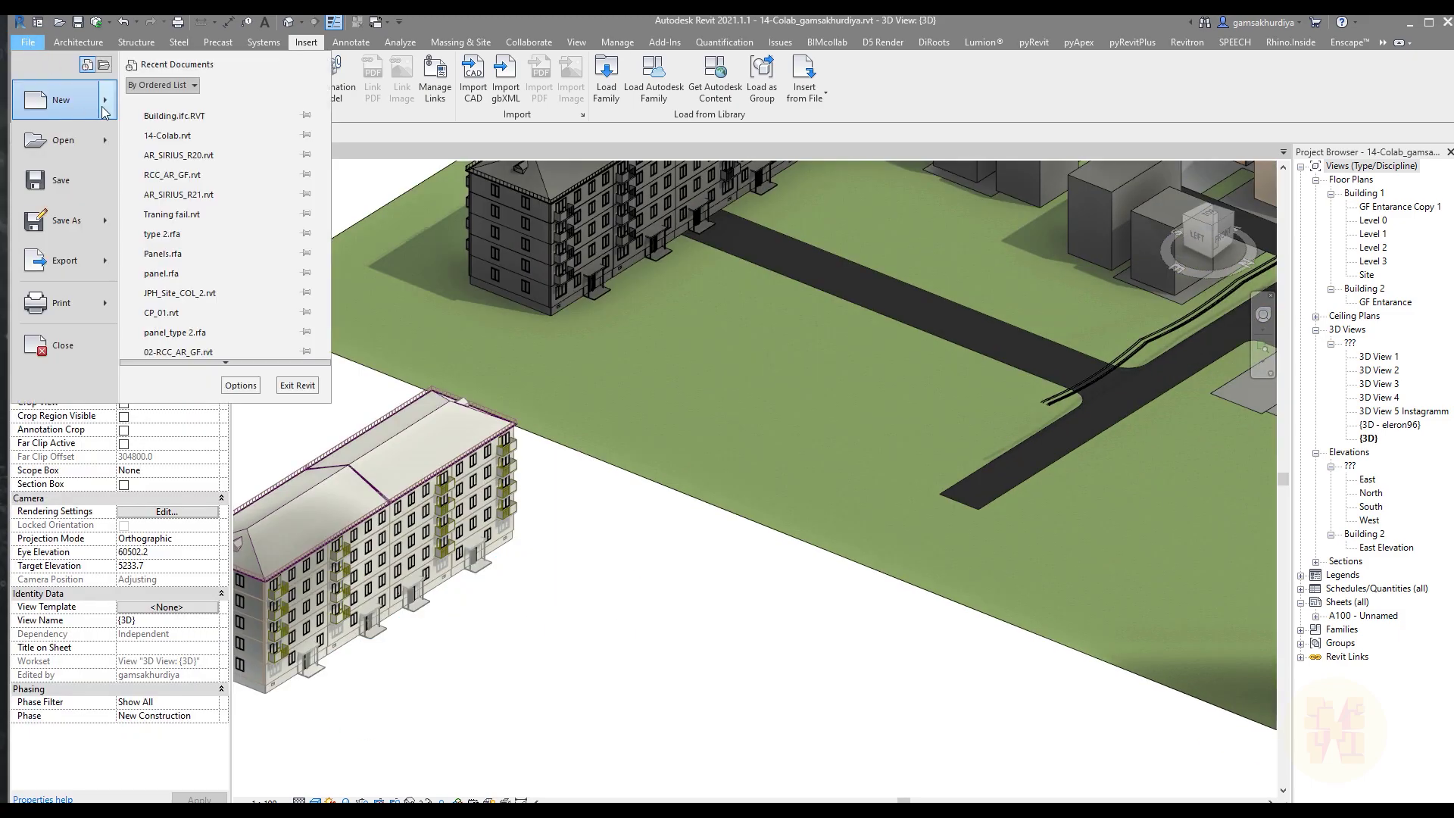
left_click(407, 143)
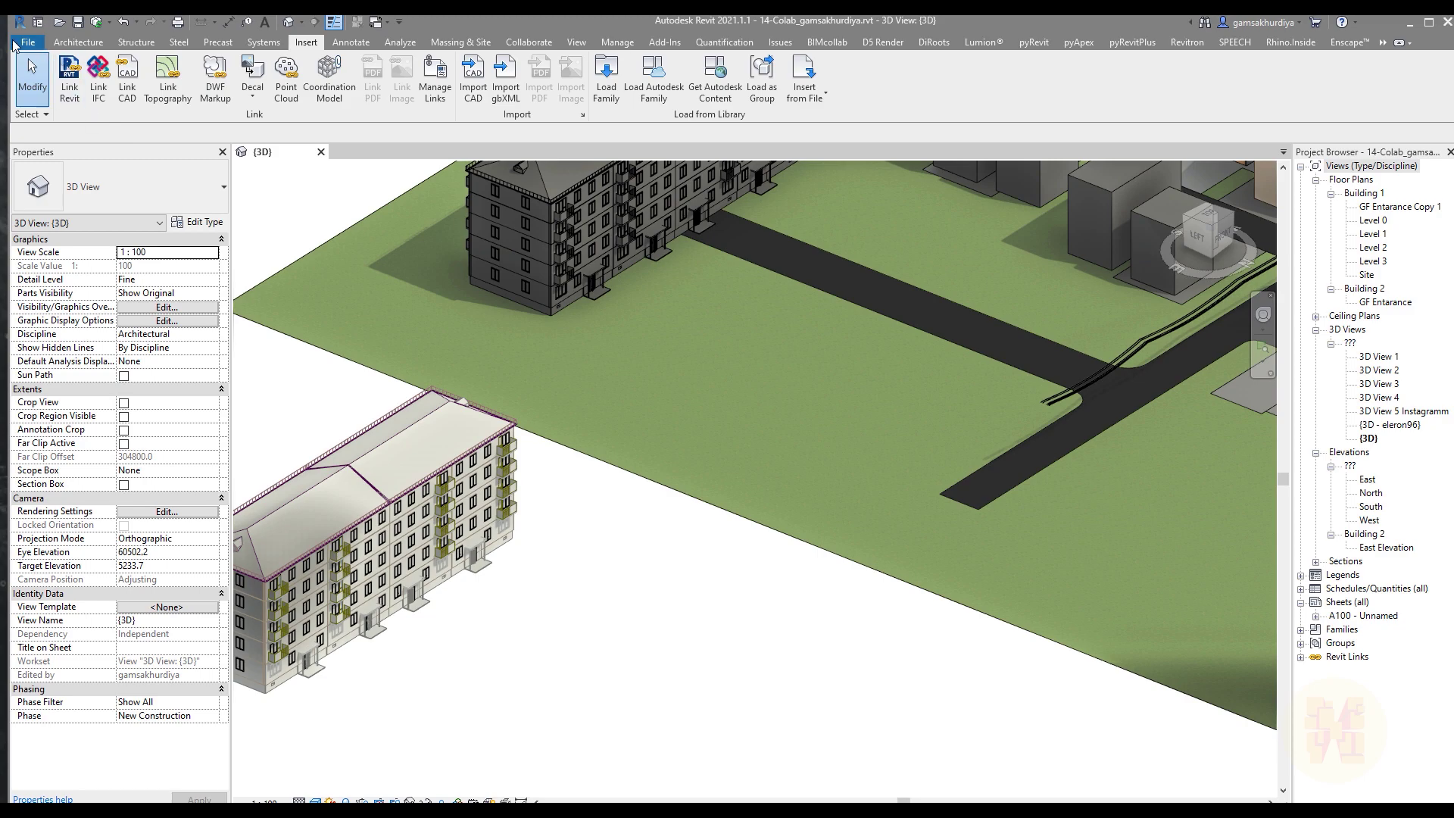
key("alt+f")
mouse_move(65, 99)
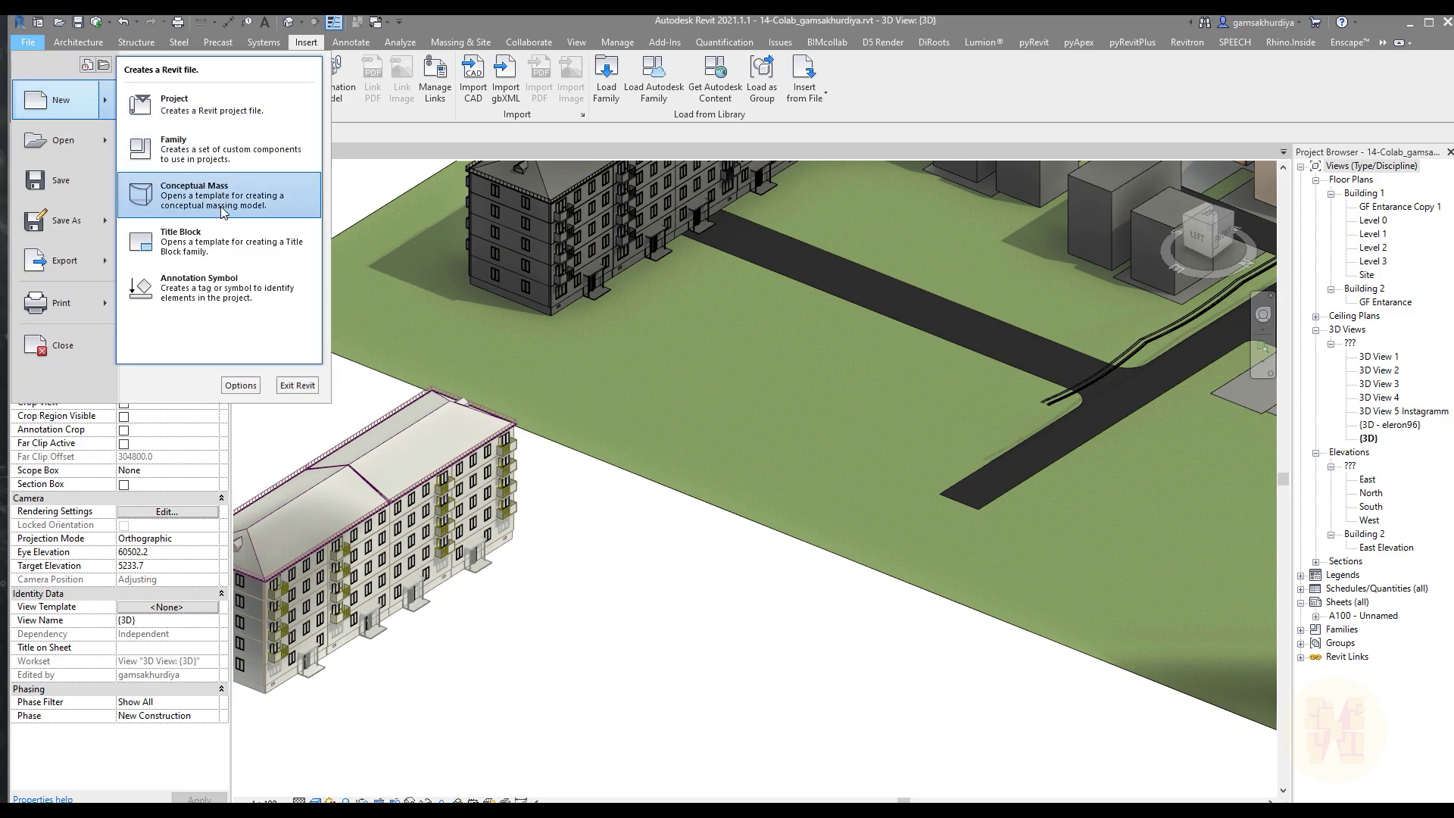
left_click(225, 188)
left_click(1112, 600)
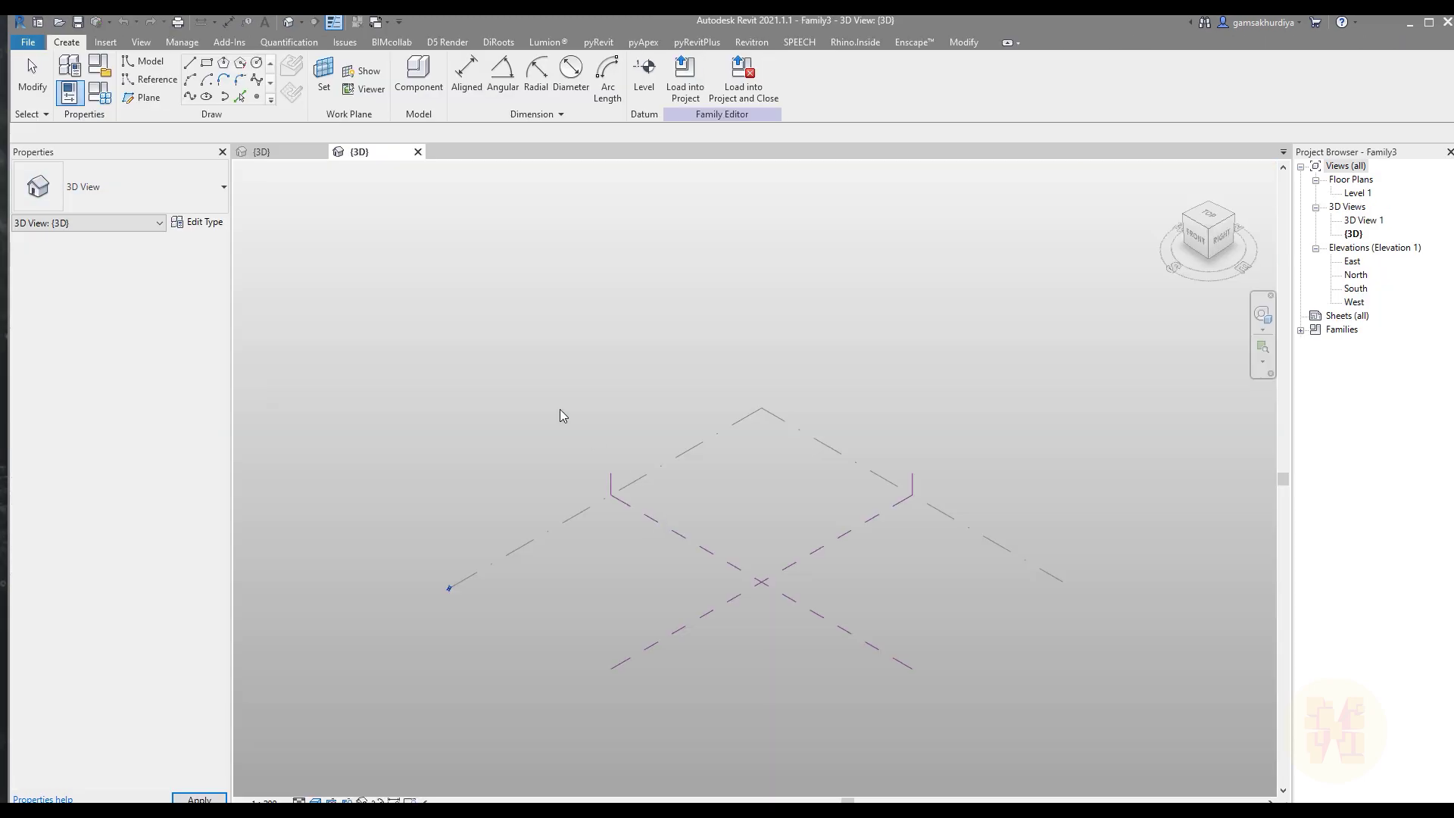
- Import Building.dwg from the desktop into the mass family, positioned Auto - Origin to Internal Origin at Level 1
left_click(106, 42)
left_click(434, 79)
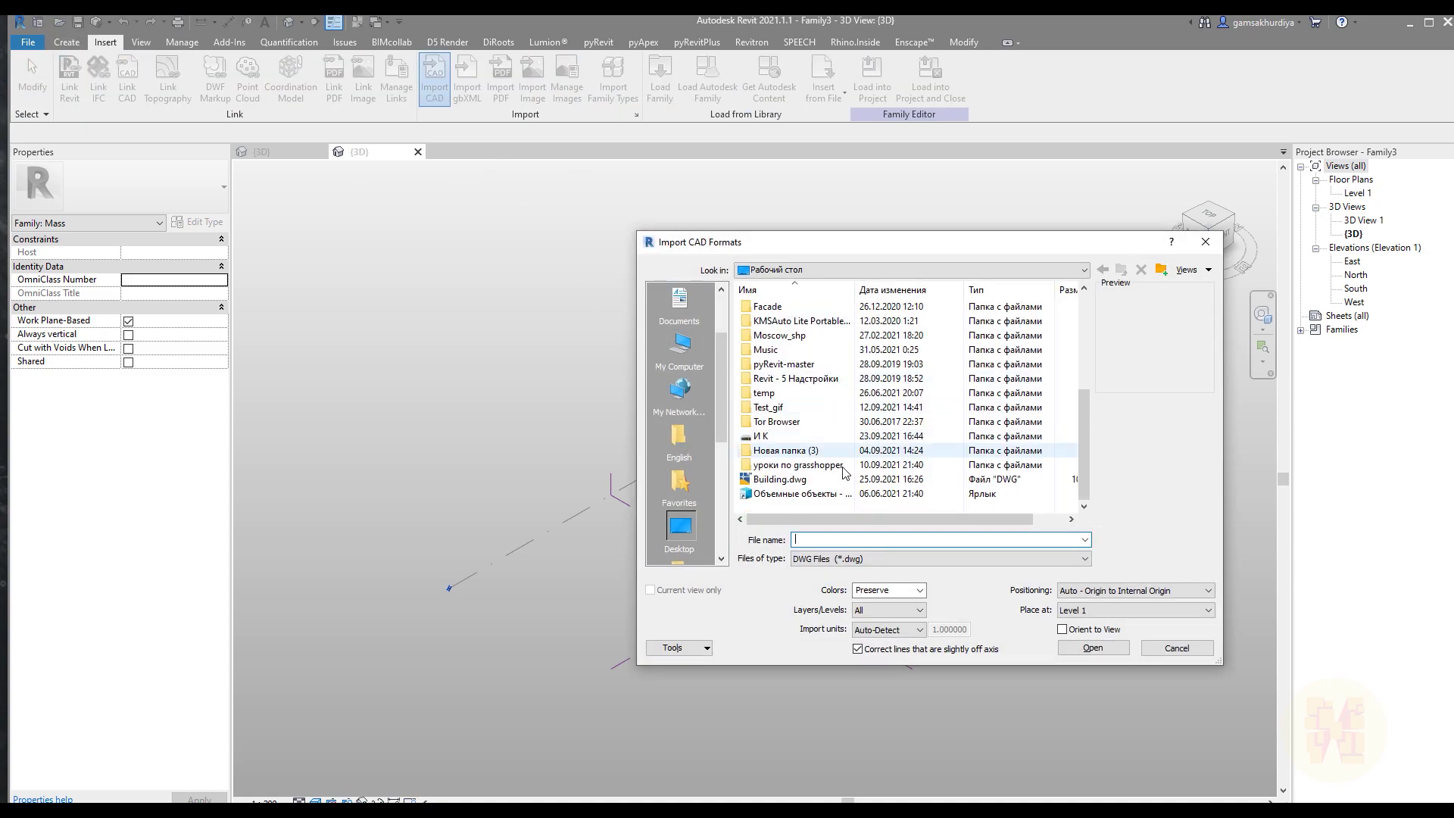
left_click(798, 480)
left_click(1093, 647)
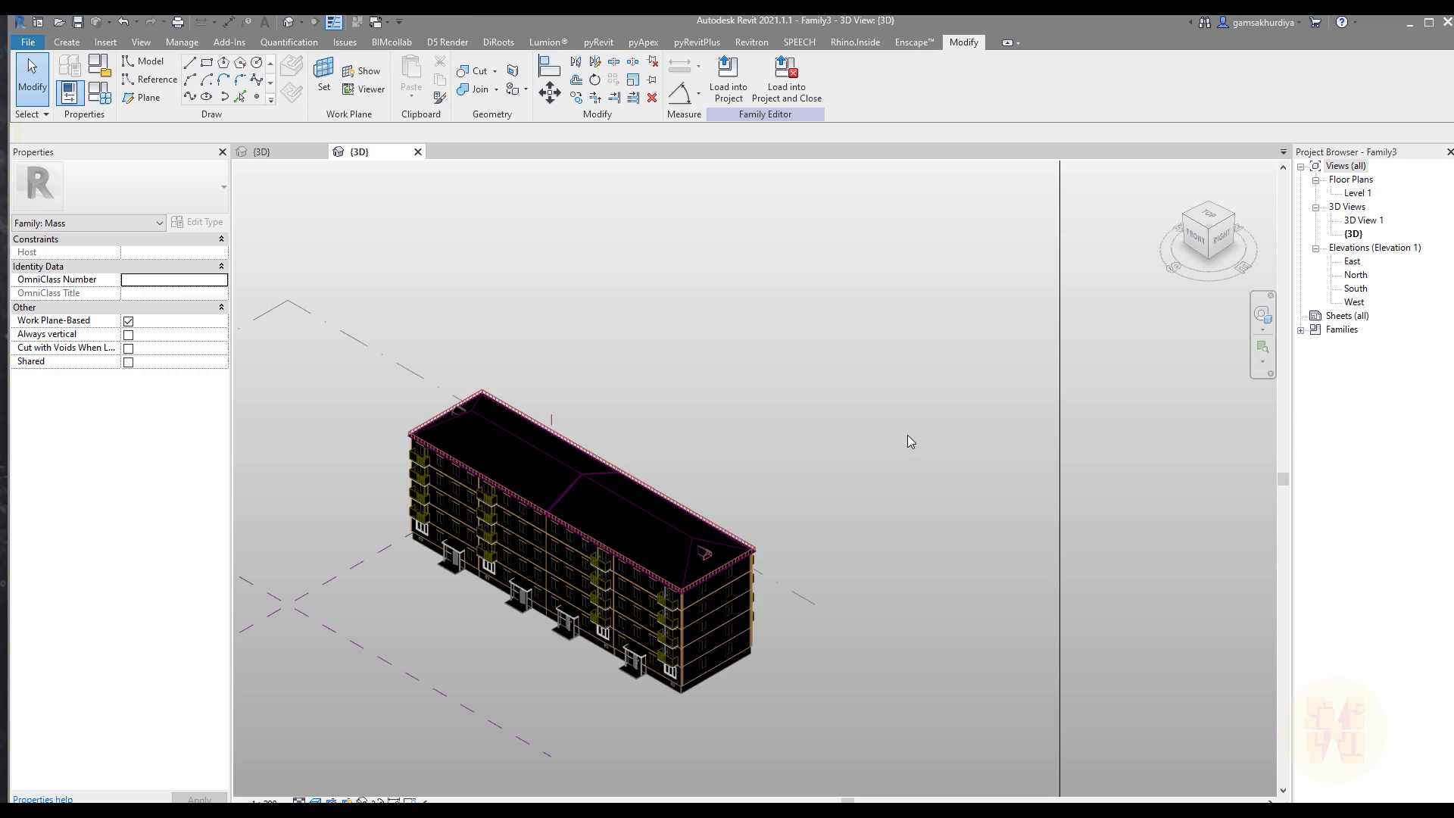
- Set the visual style of the family's 3D view to Realistic
middle_click_drag(931, 396, 953, 360)
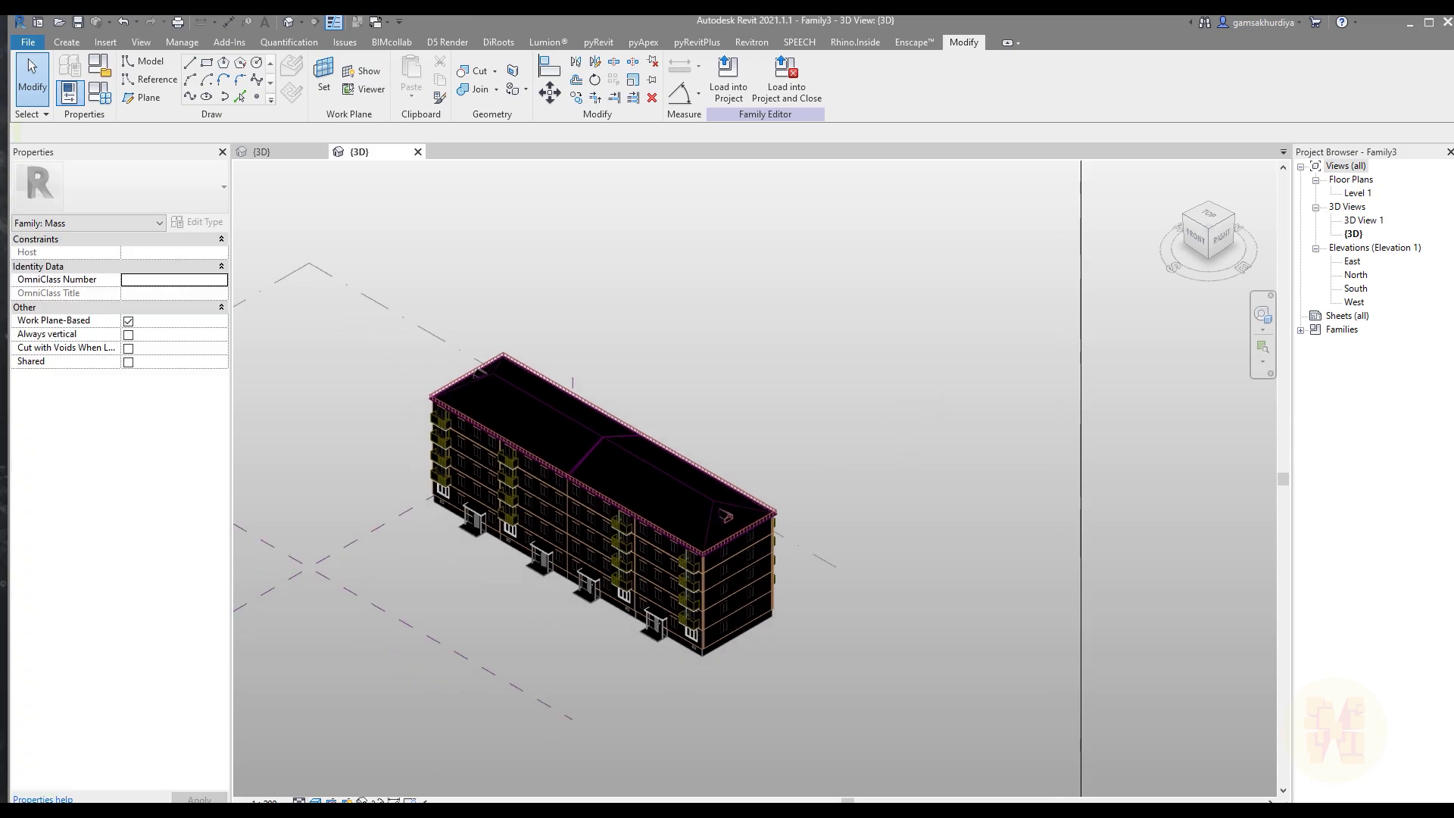
left_click(315, 800)
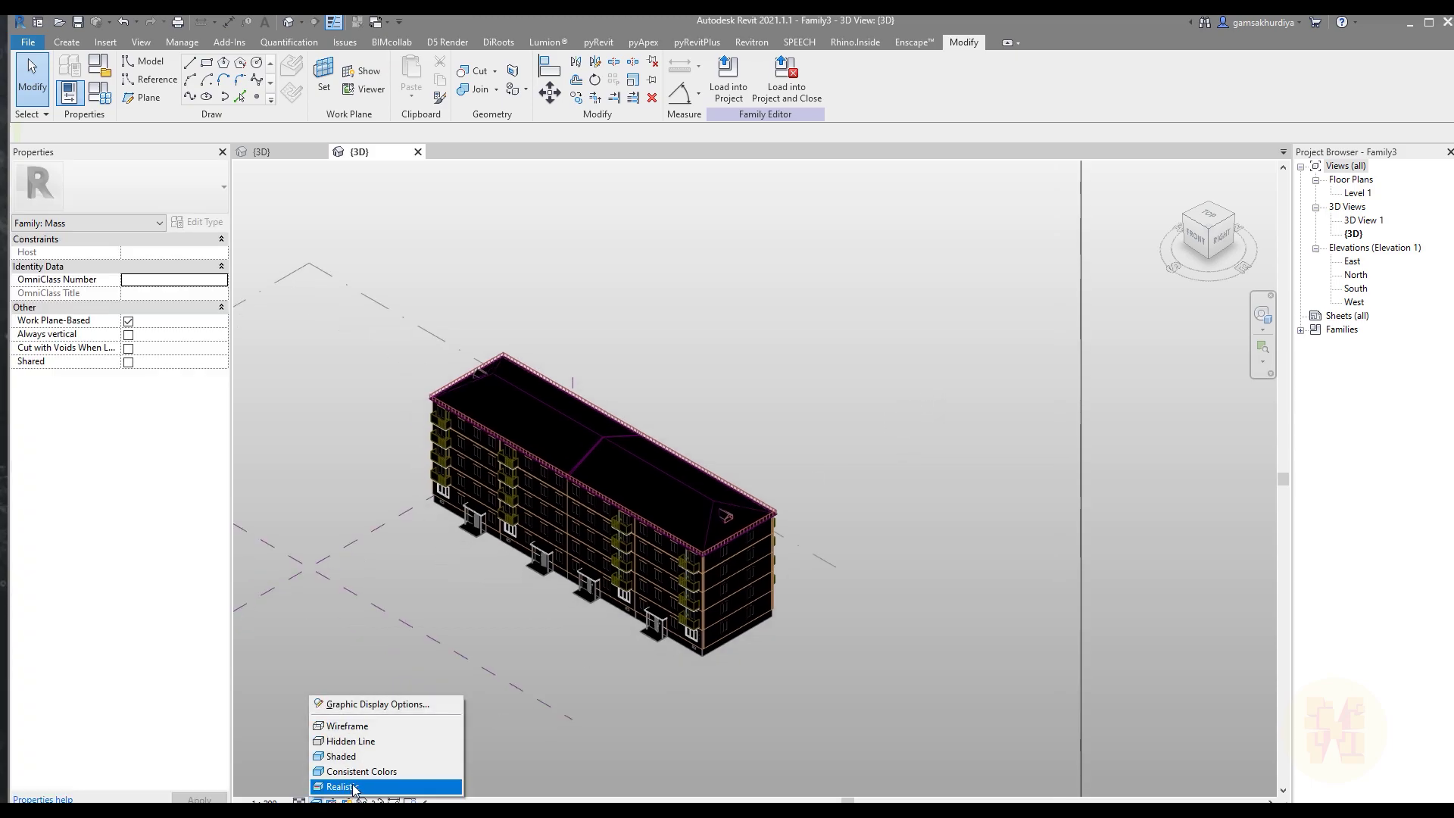
left_click(356, 785)
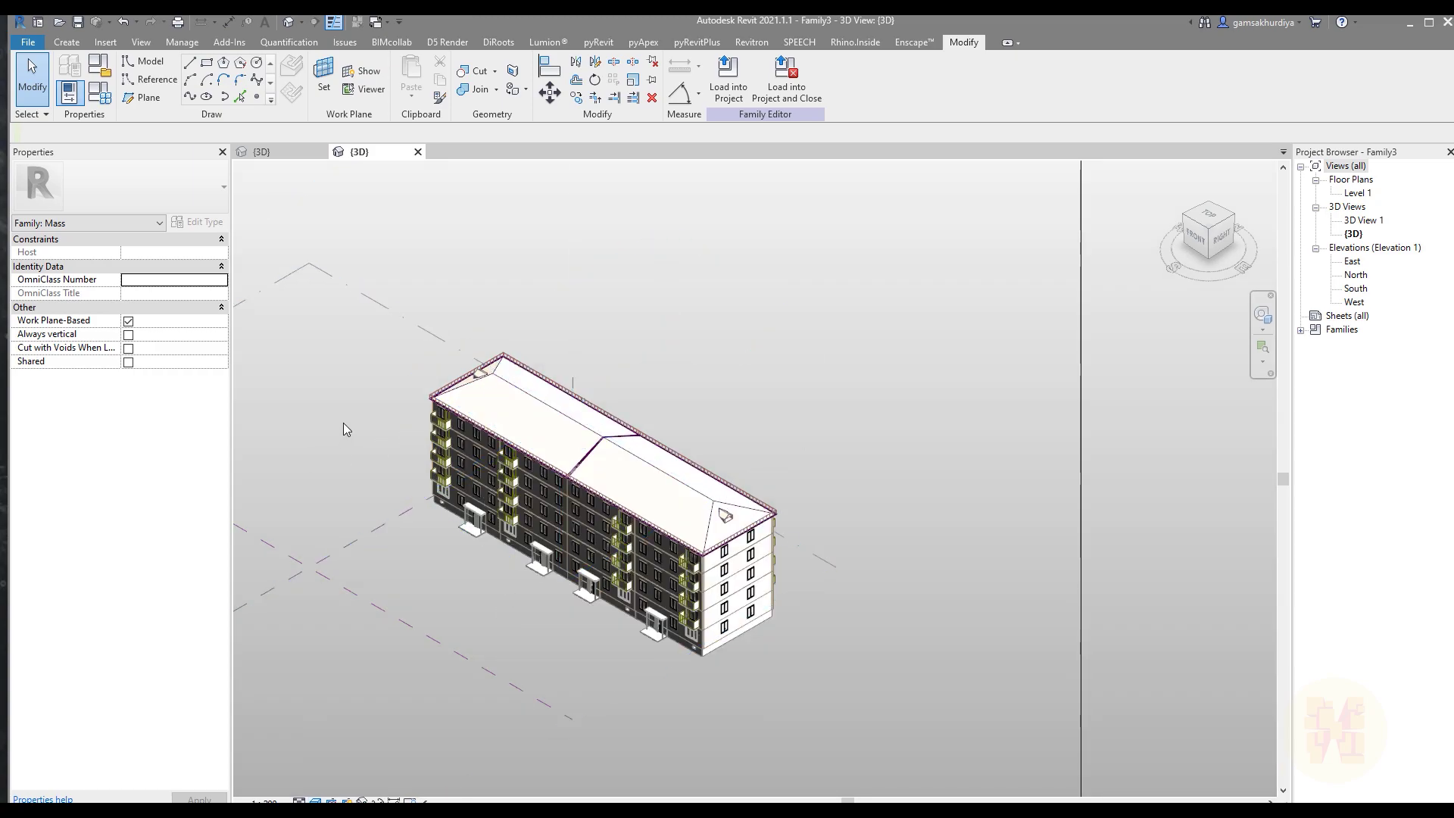
- Select the half-building block of the imported DWG and explode it into its nested parts
left_click(452, 409)
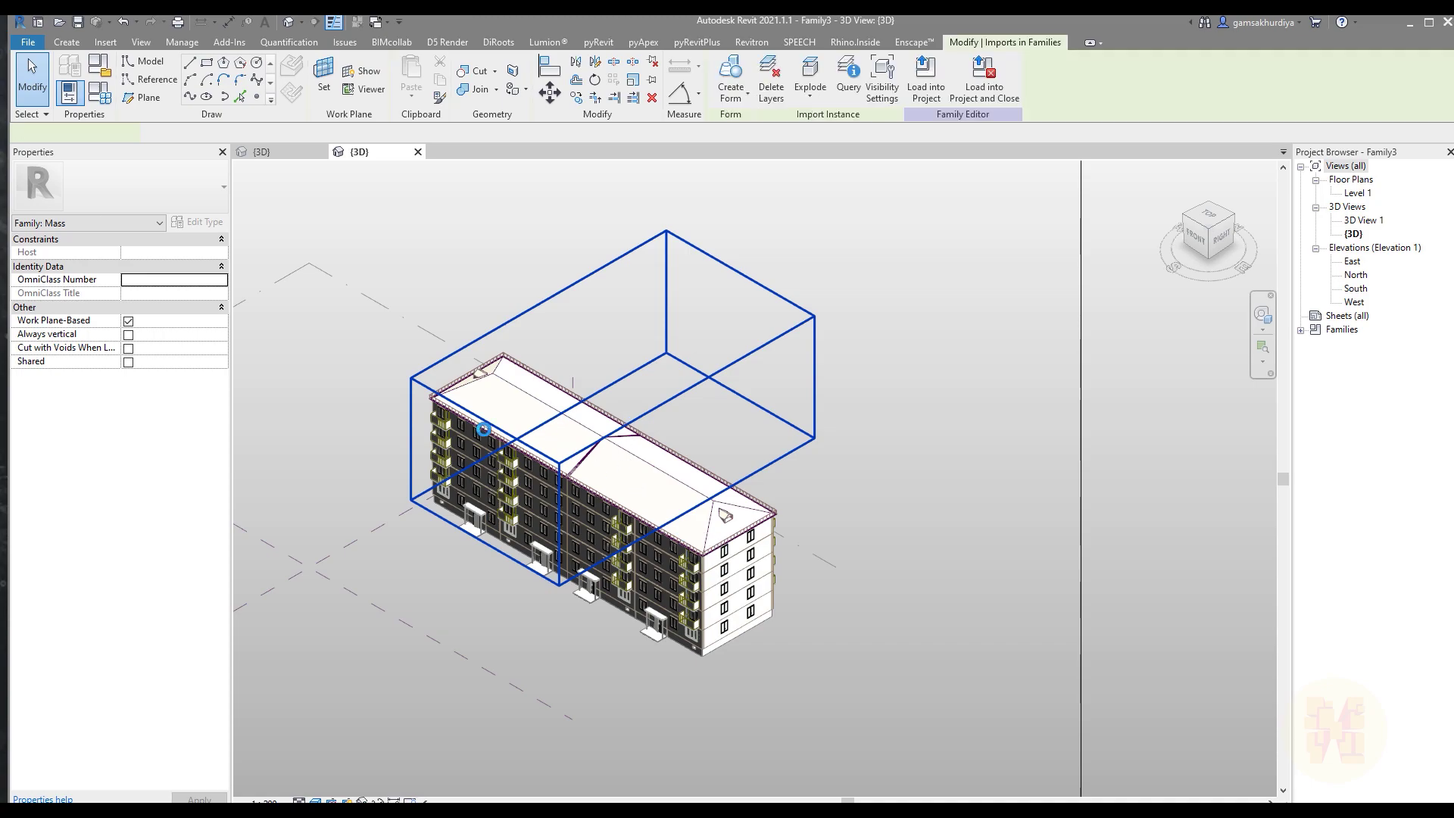
left_click(513, 437)
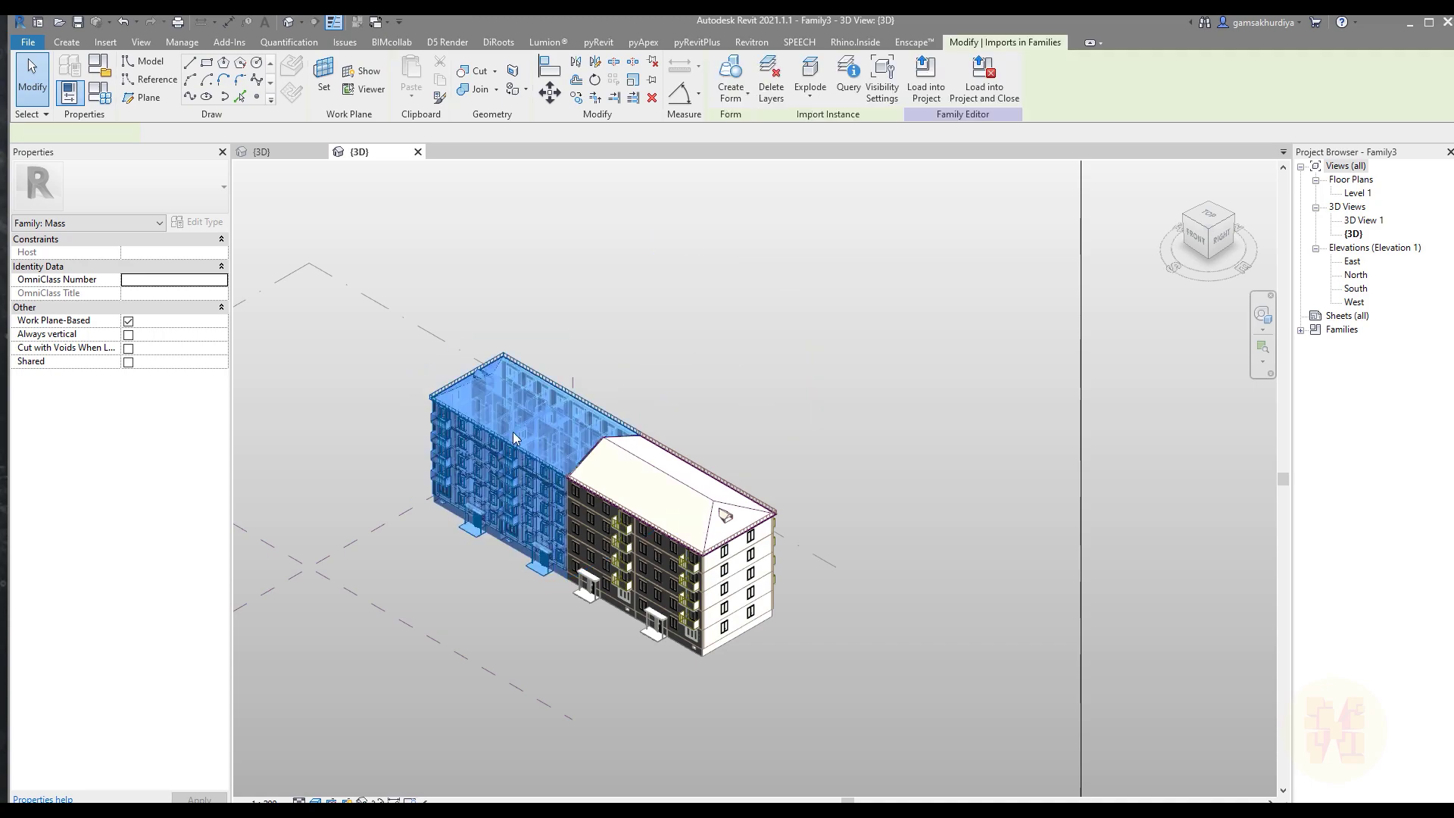
left_click(810, 75)
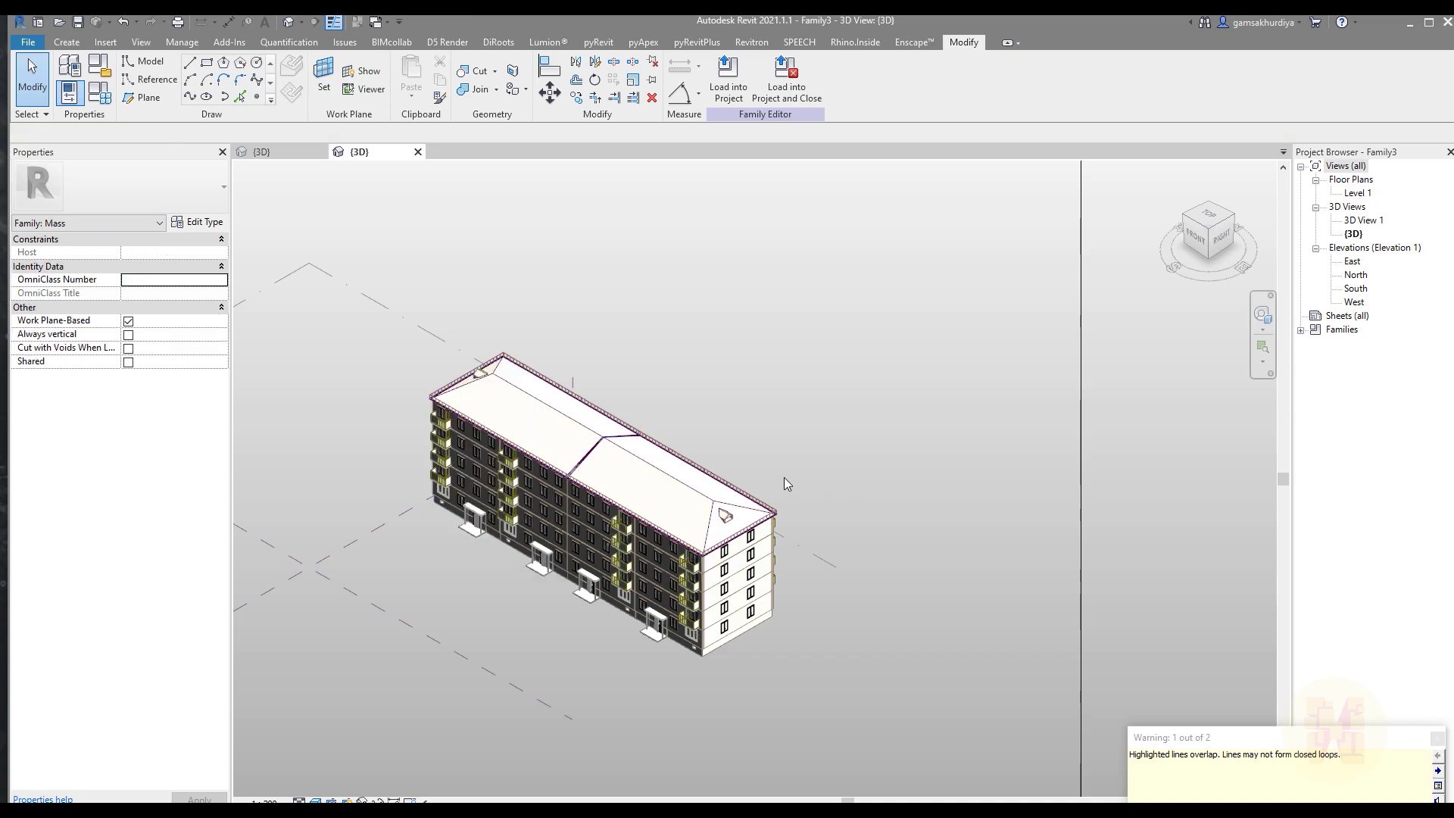
- Delete the roof block above the exploded half of the building
left_click(517, 424)
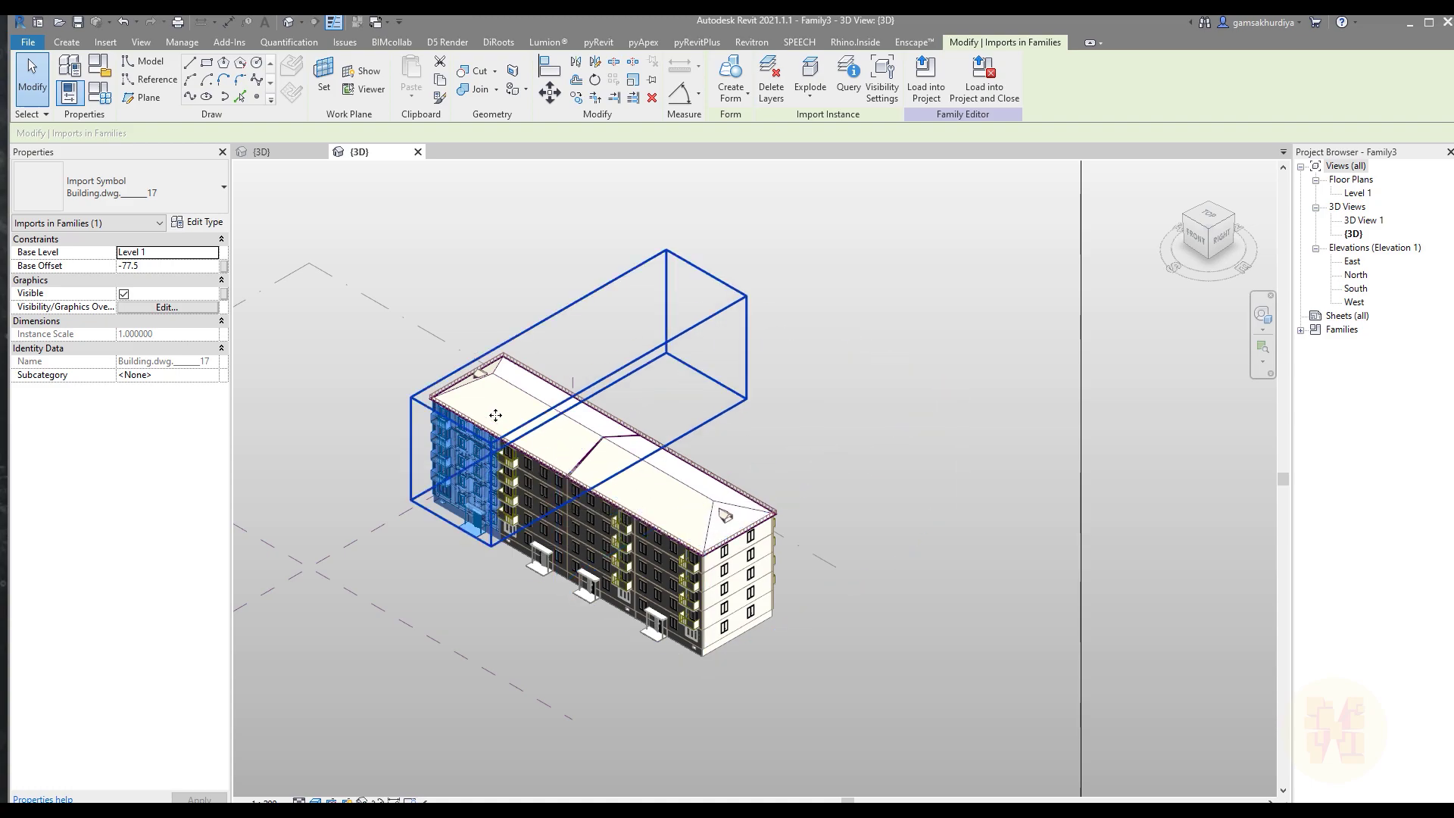
key("Tab")
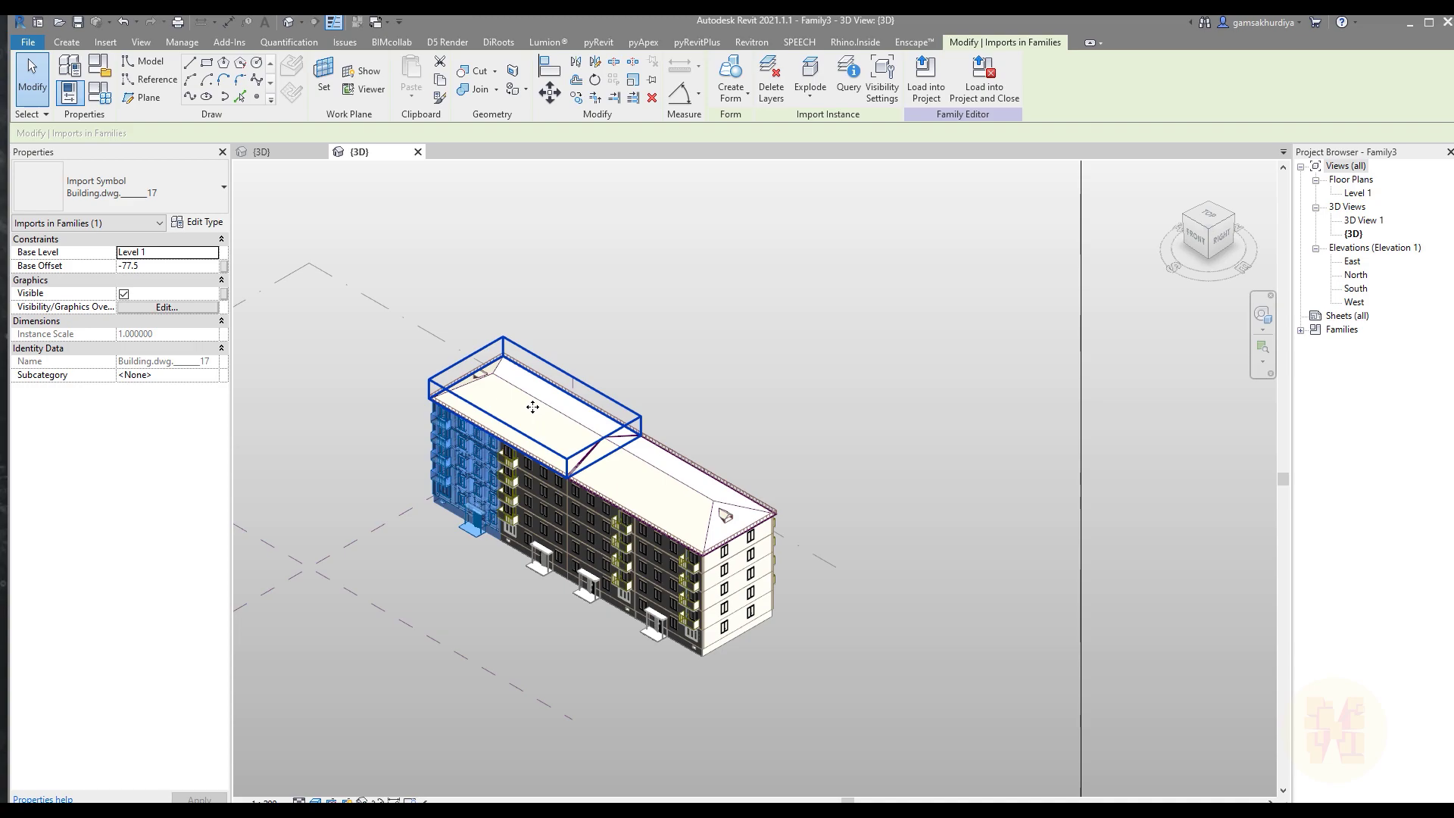
key("Delete")
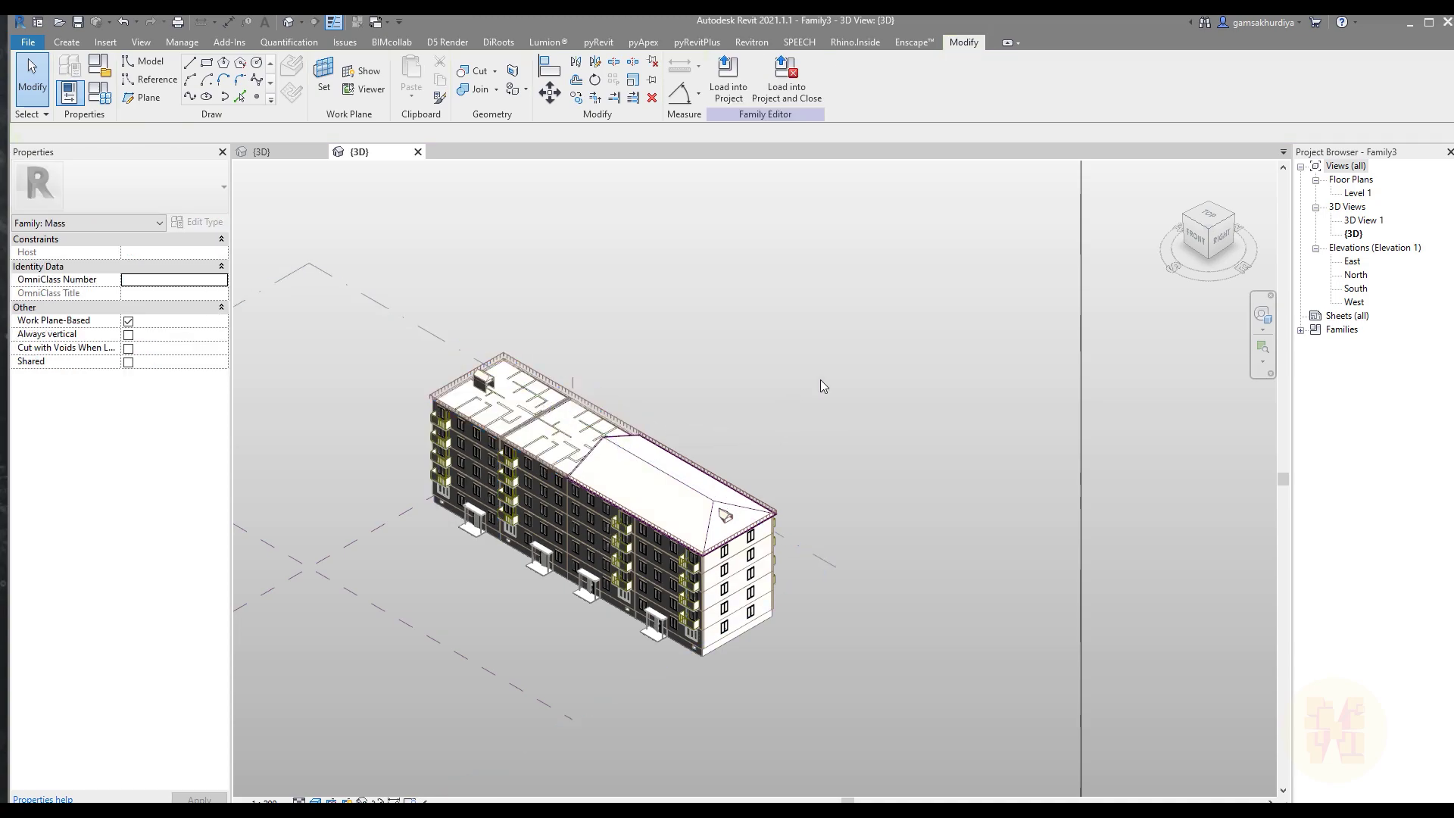
- Delete the exploded end section of the building, with its walls and floor layout, beneath the removed roof half
left_click(484, 489)
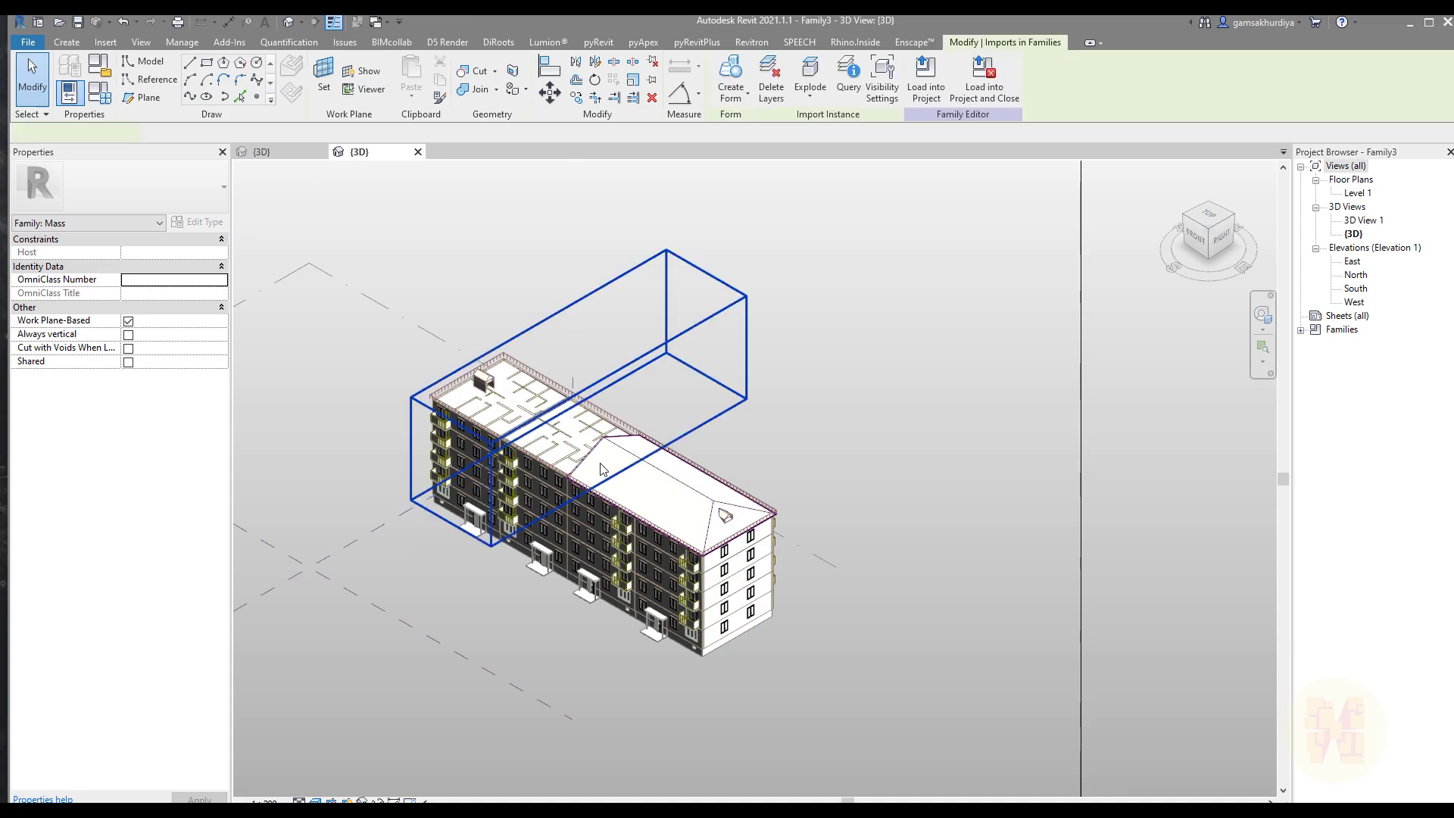
key("Delete")
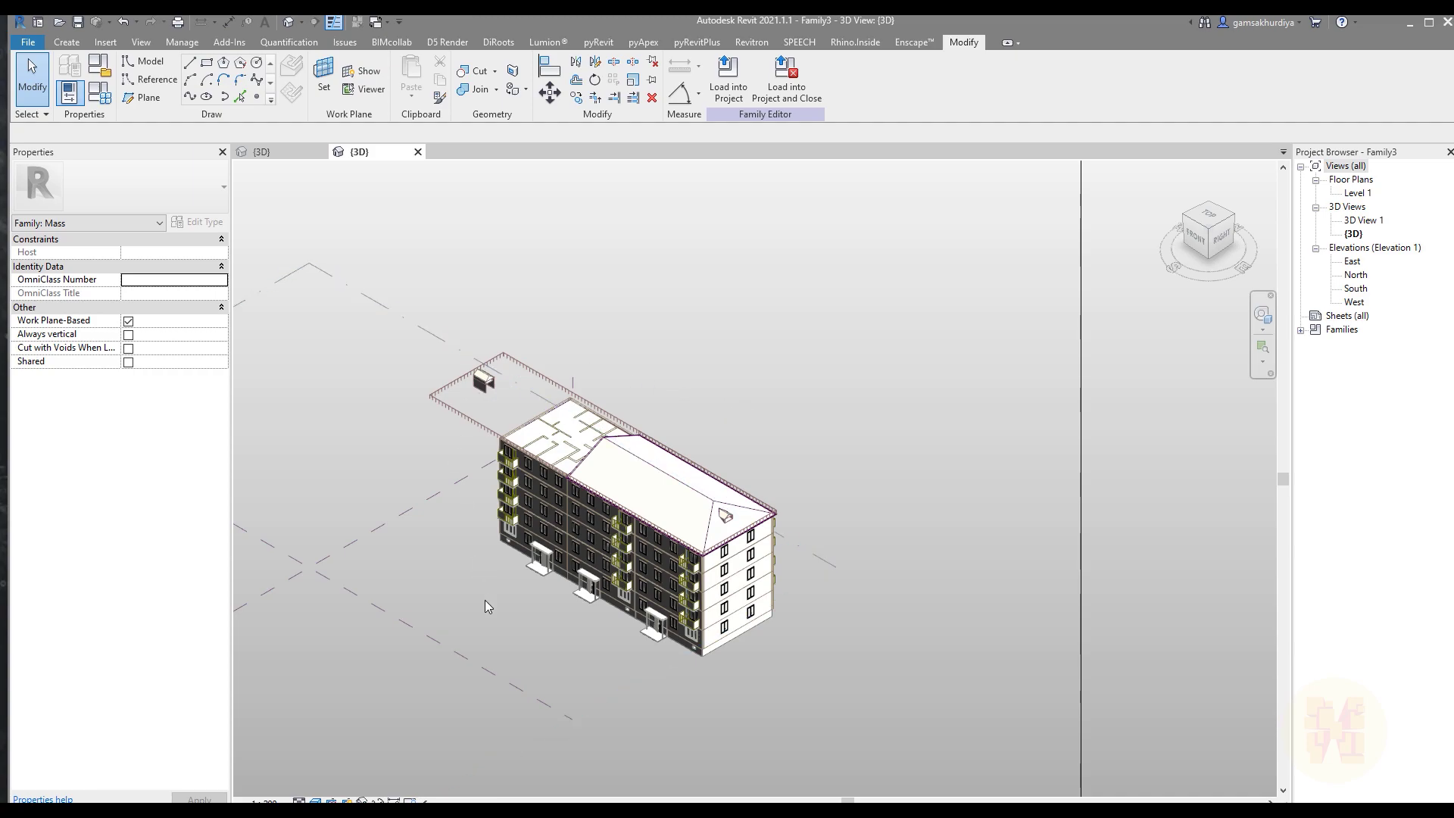
scroll(485, 602, "up", 2)
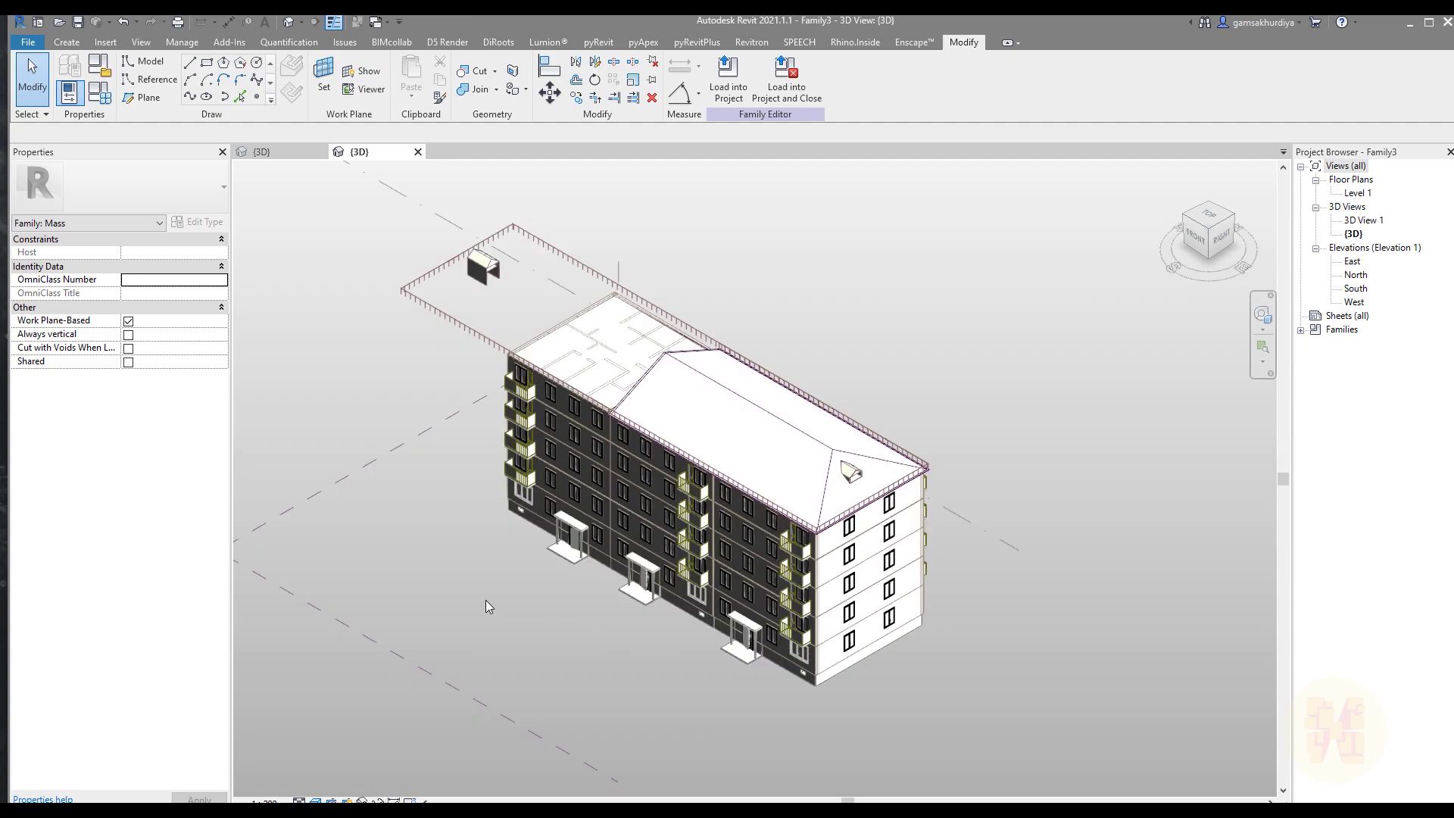
- Load the mass family into the site project, dismiss the Show Mass notice and end the placement without placing an instance
left_click(714, 92)
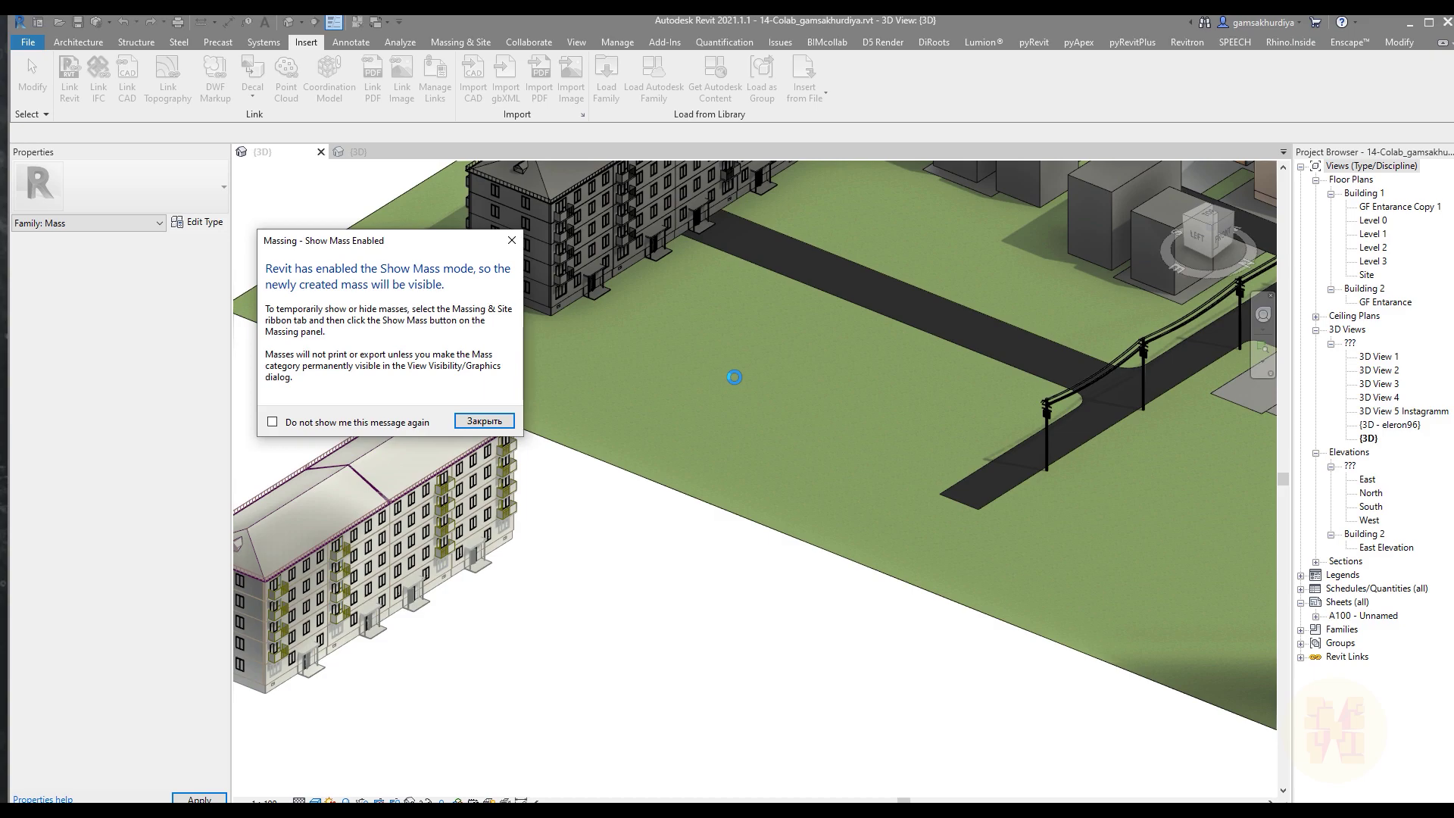
left_click(485, 421)
key("Escape")
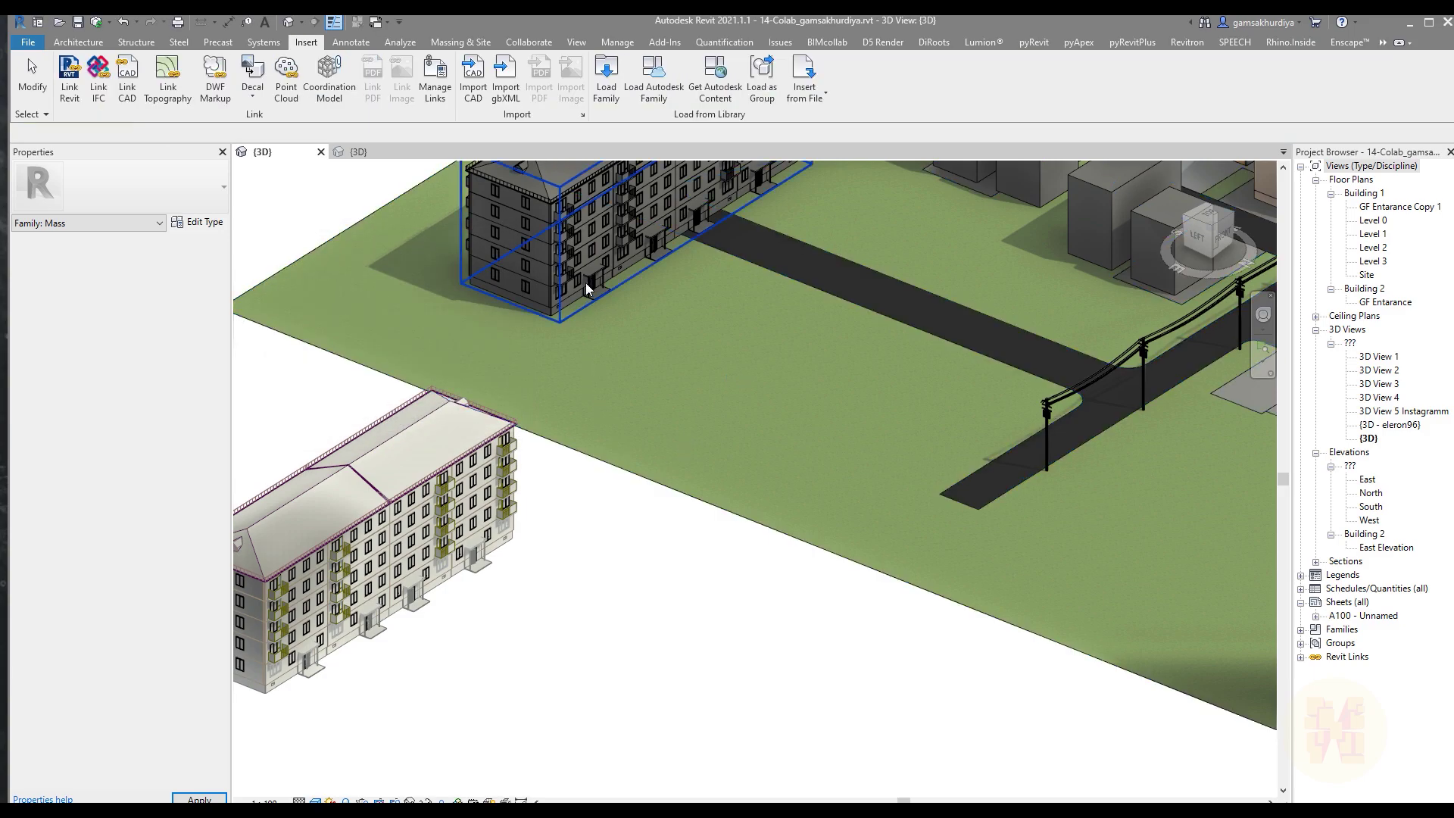
- Examine the imported Building.dwg apartment block beside the terrain and compare it with the dark apartment building on the site
scroll(657, 519, "down", 3)
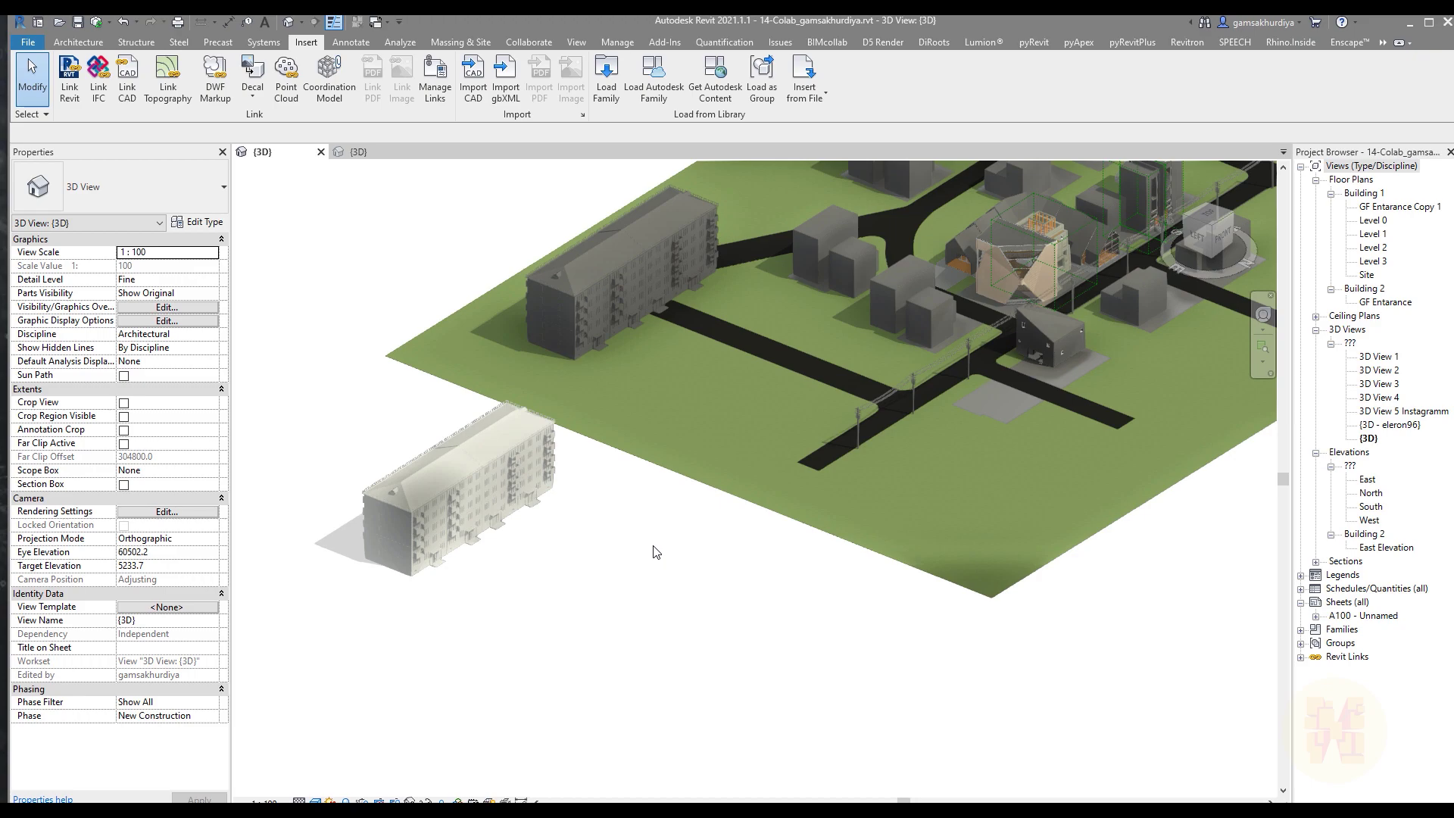
middle_click_drag(688, 561, 627, 684)
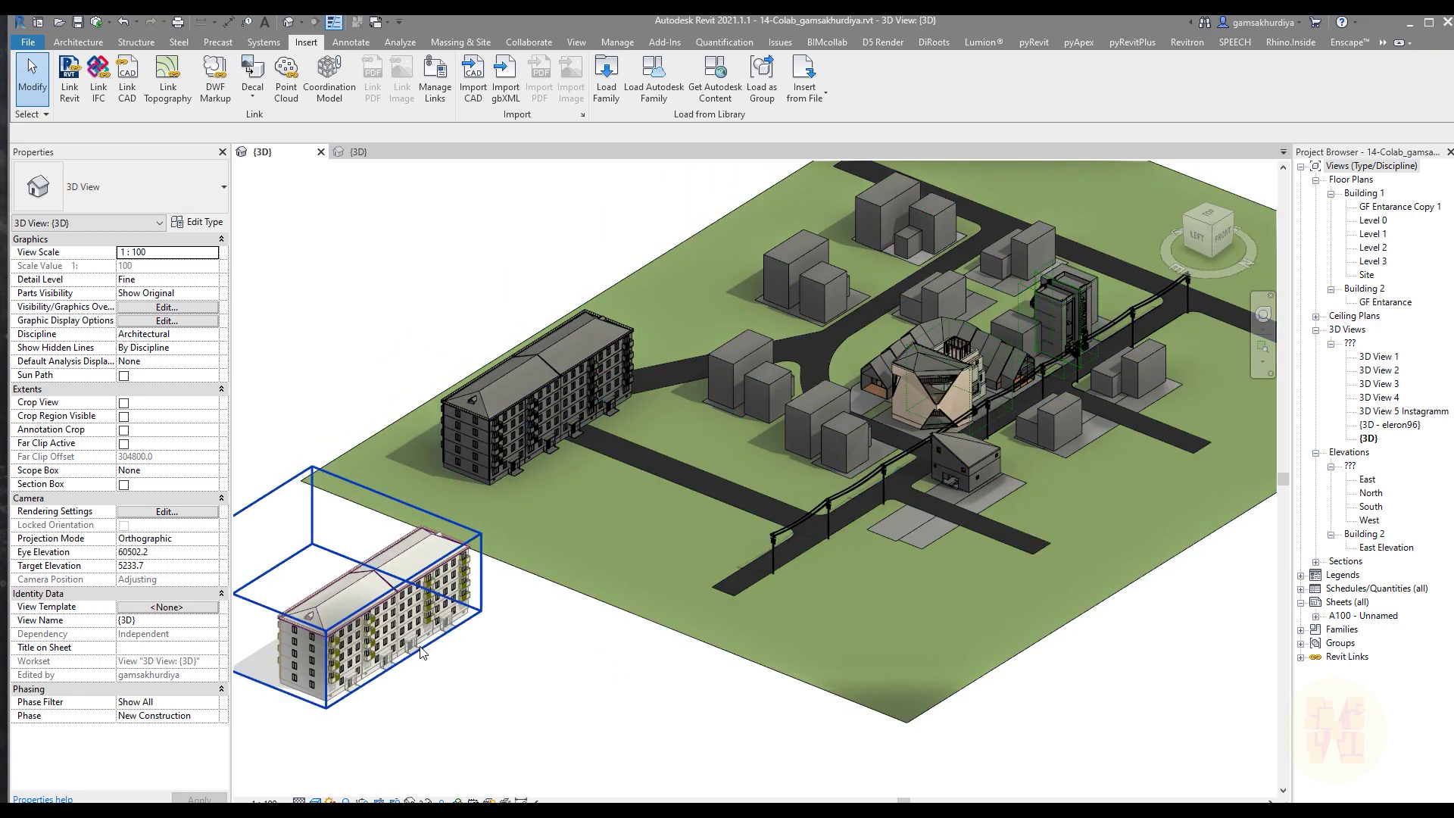
scroll(346, 681, "up", 3)
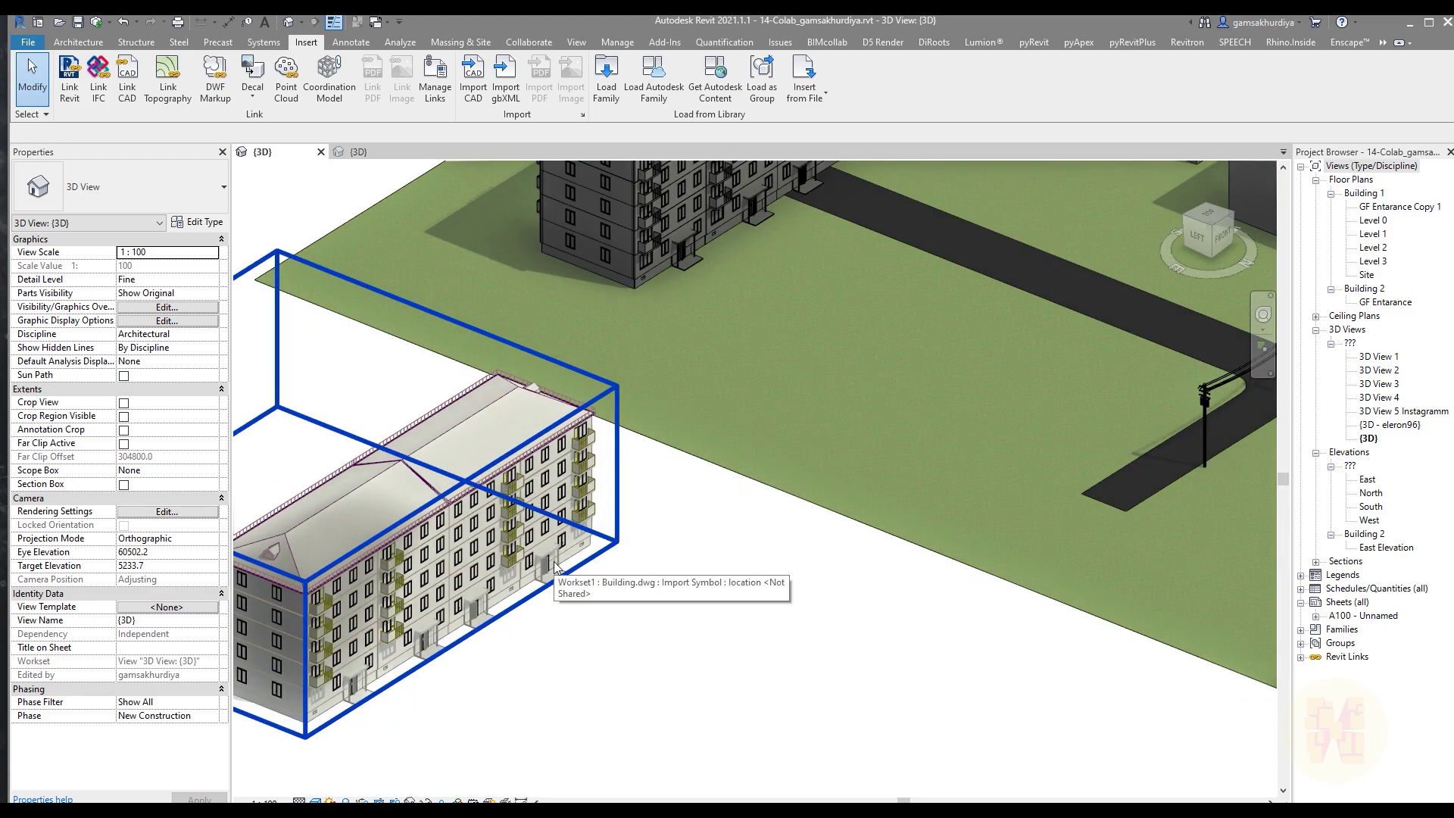
scroll(555, 566, "down", 2)
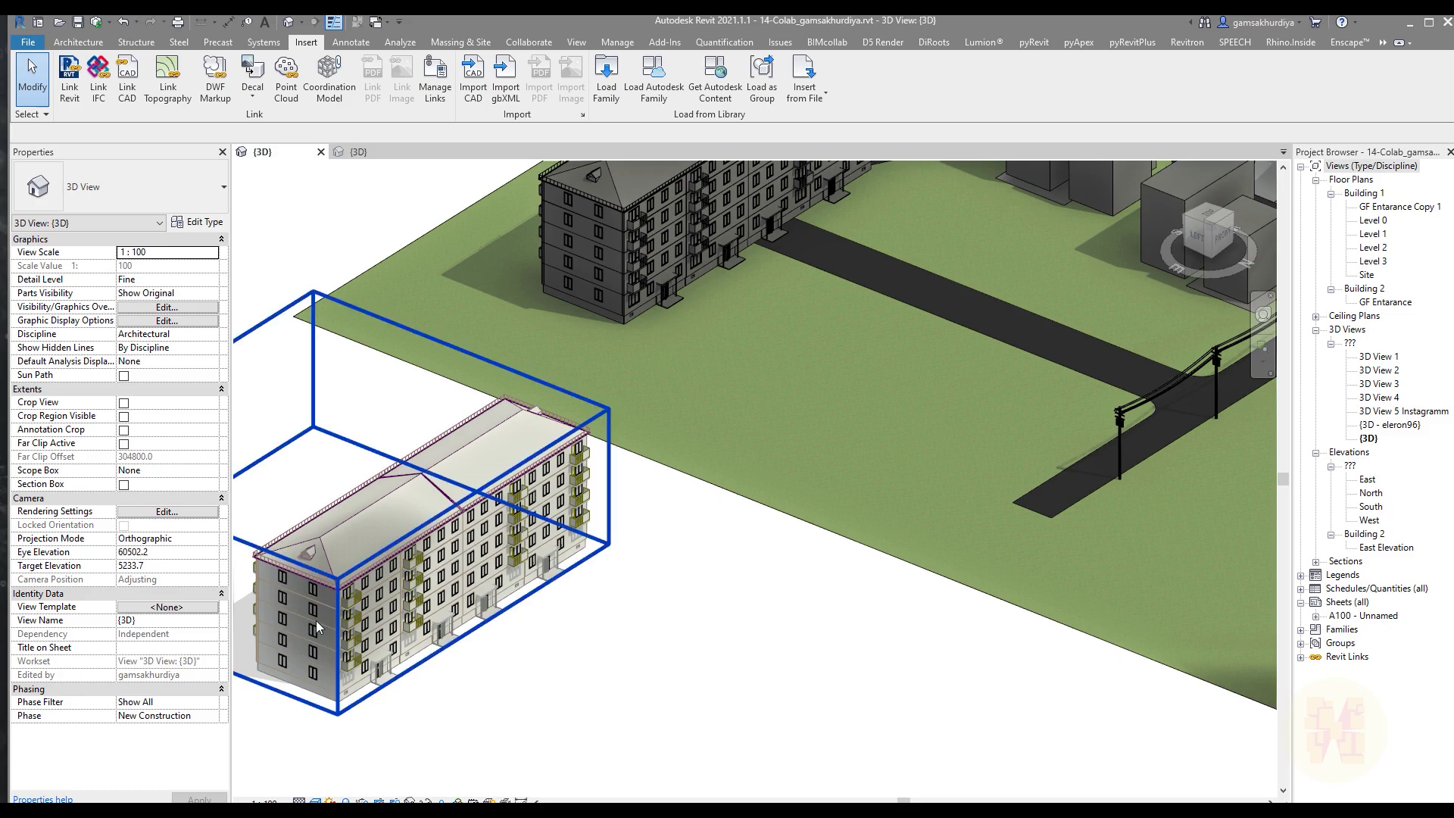
scroll(429, 647, "down", 4)
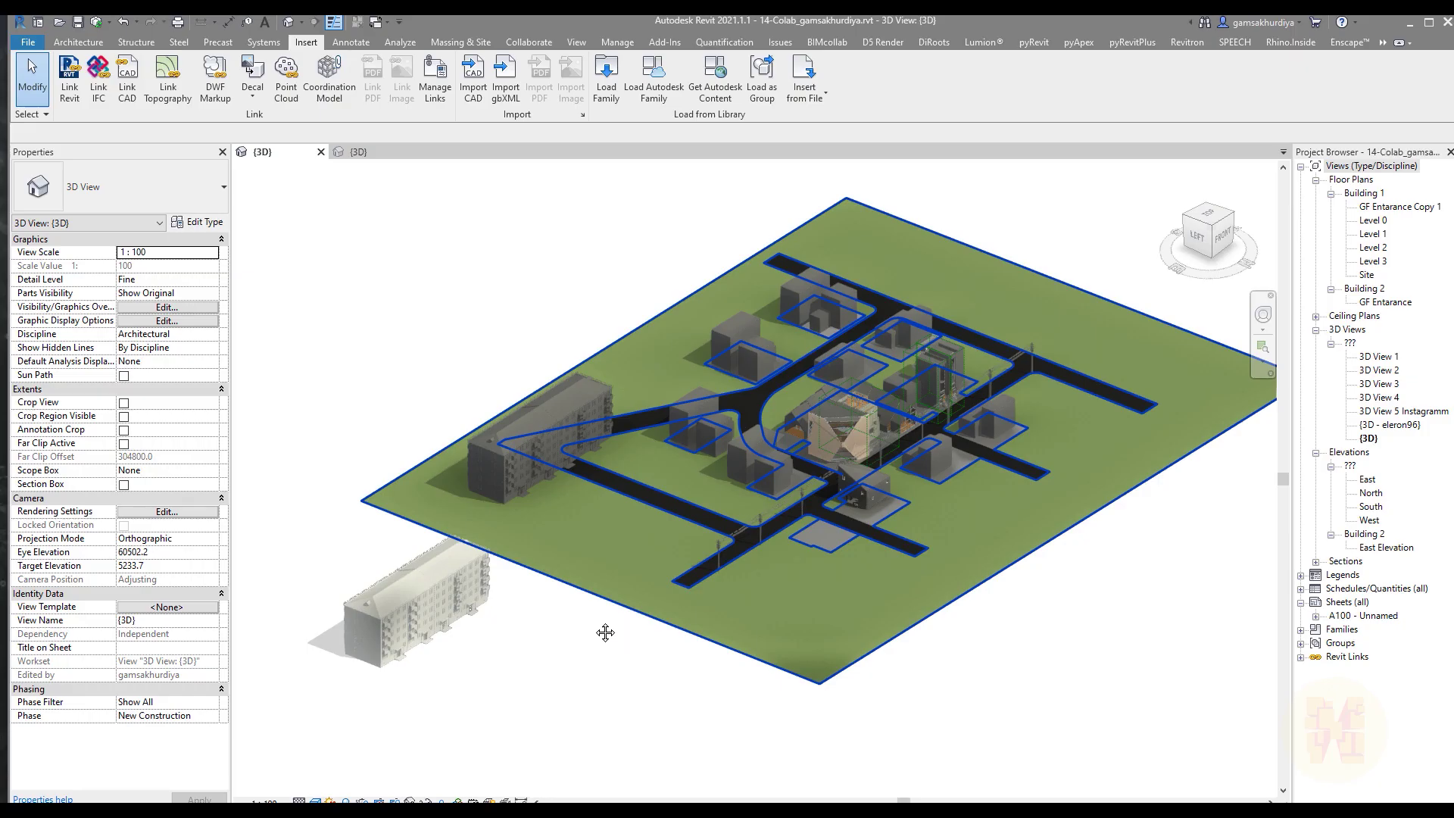
middle_click_drag(603, 629, 578, 629, "shift")
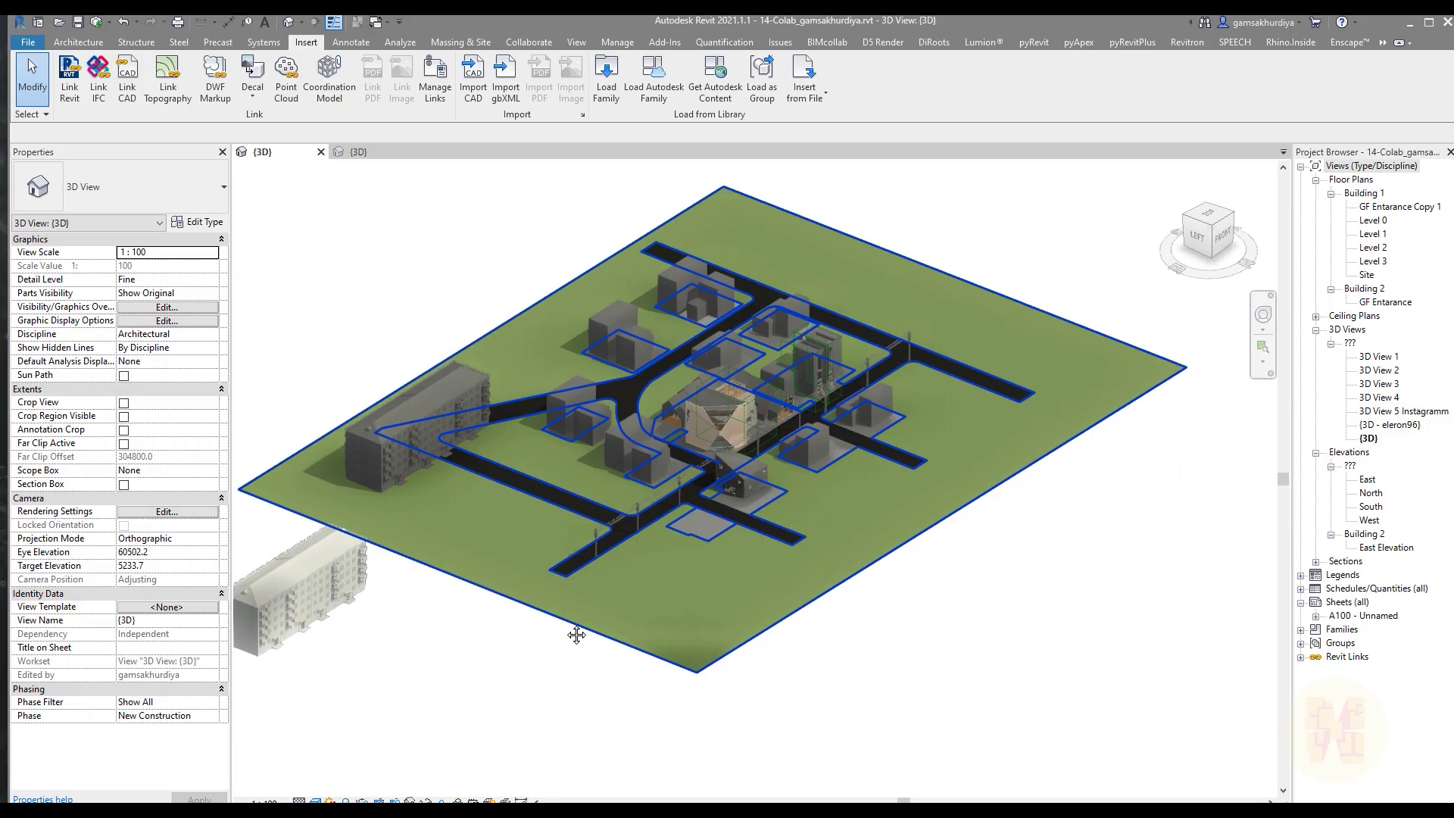